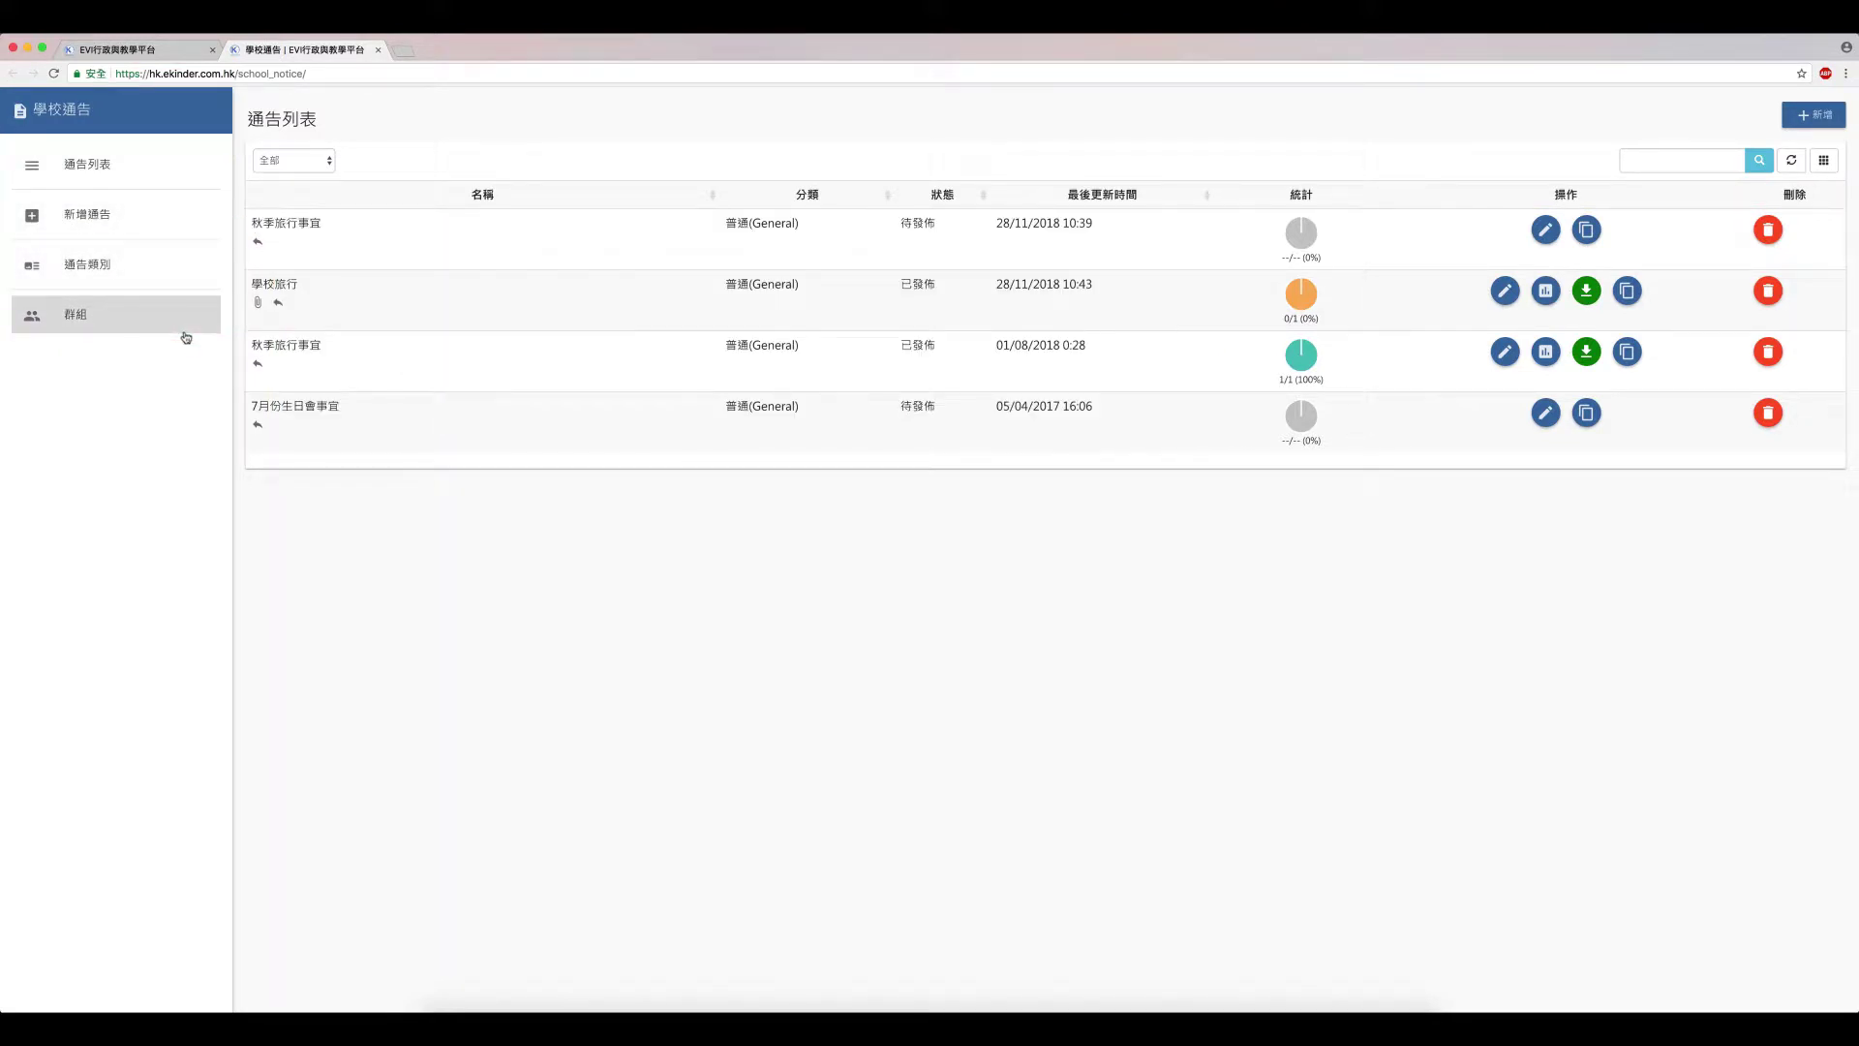
# - Review the notice categories and the list of groups in the school notice module
pyautogui.click(145, 274)
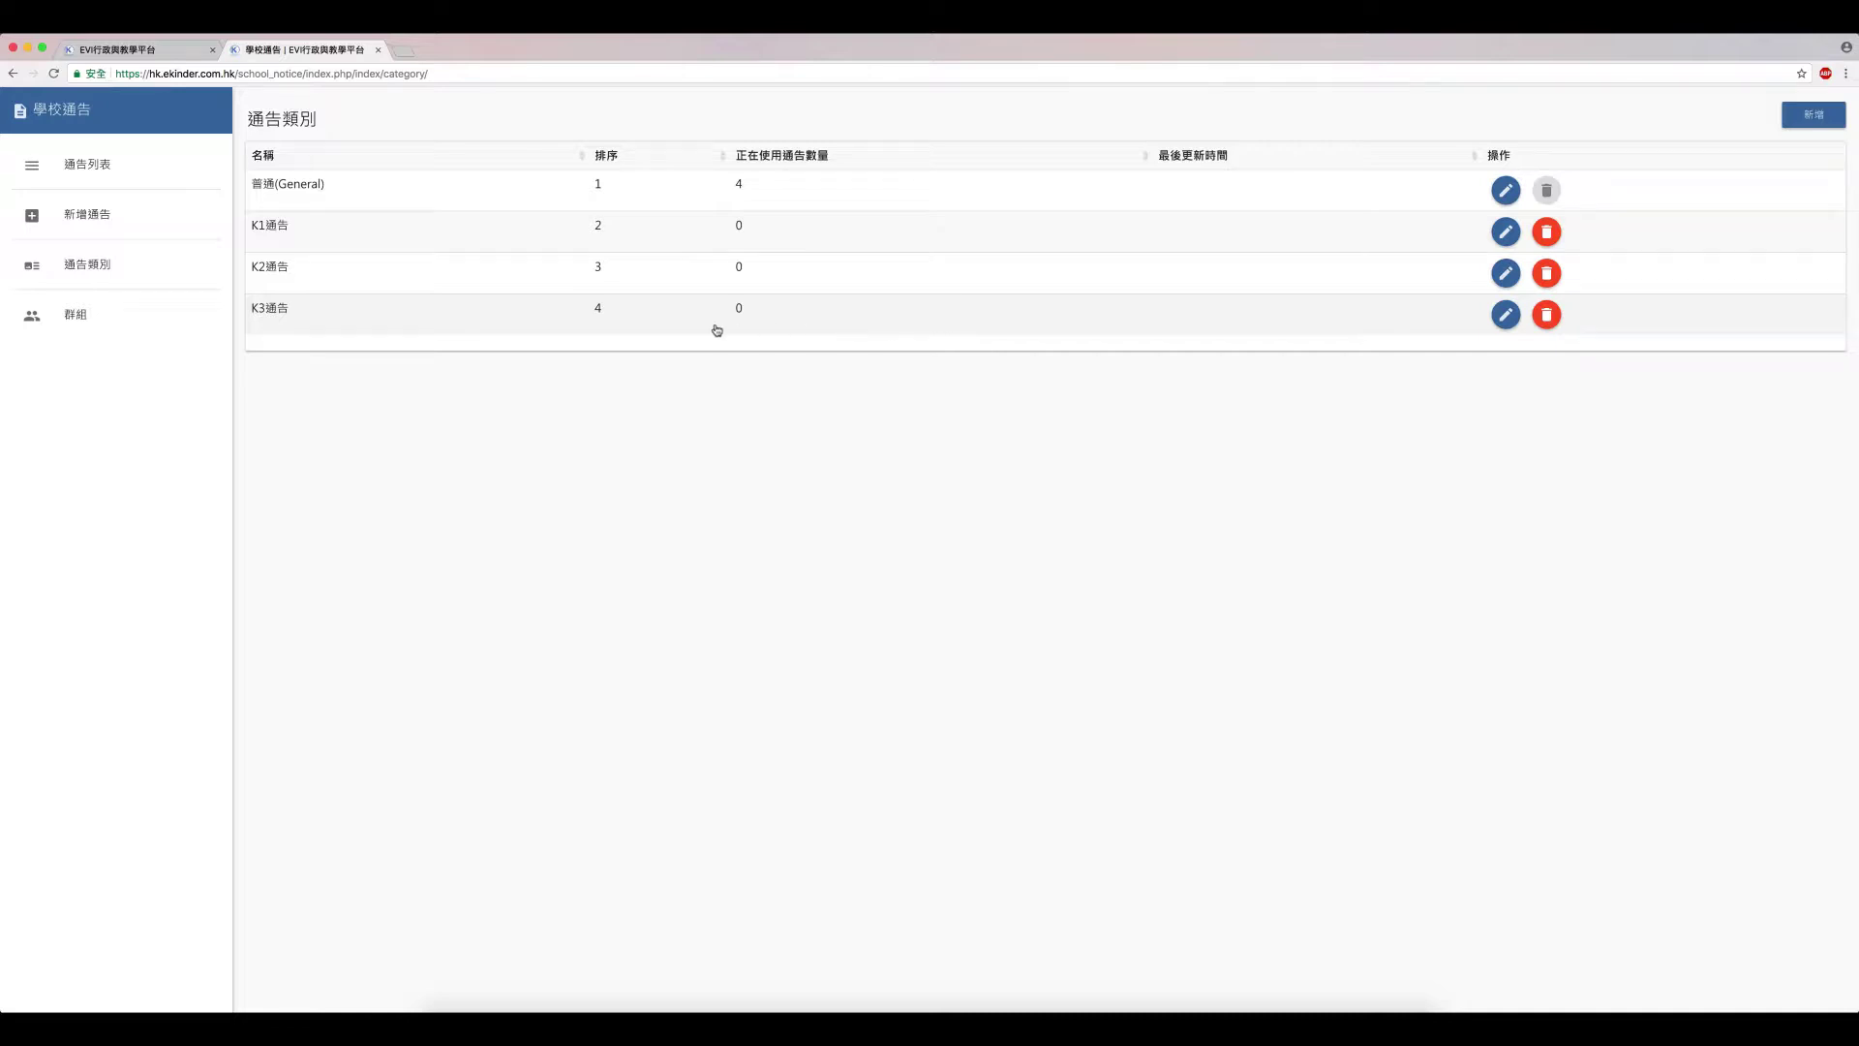
pyautogui.click(122, 316)
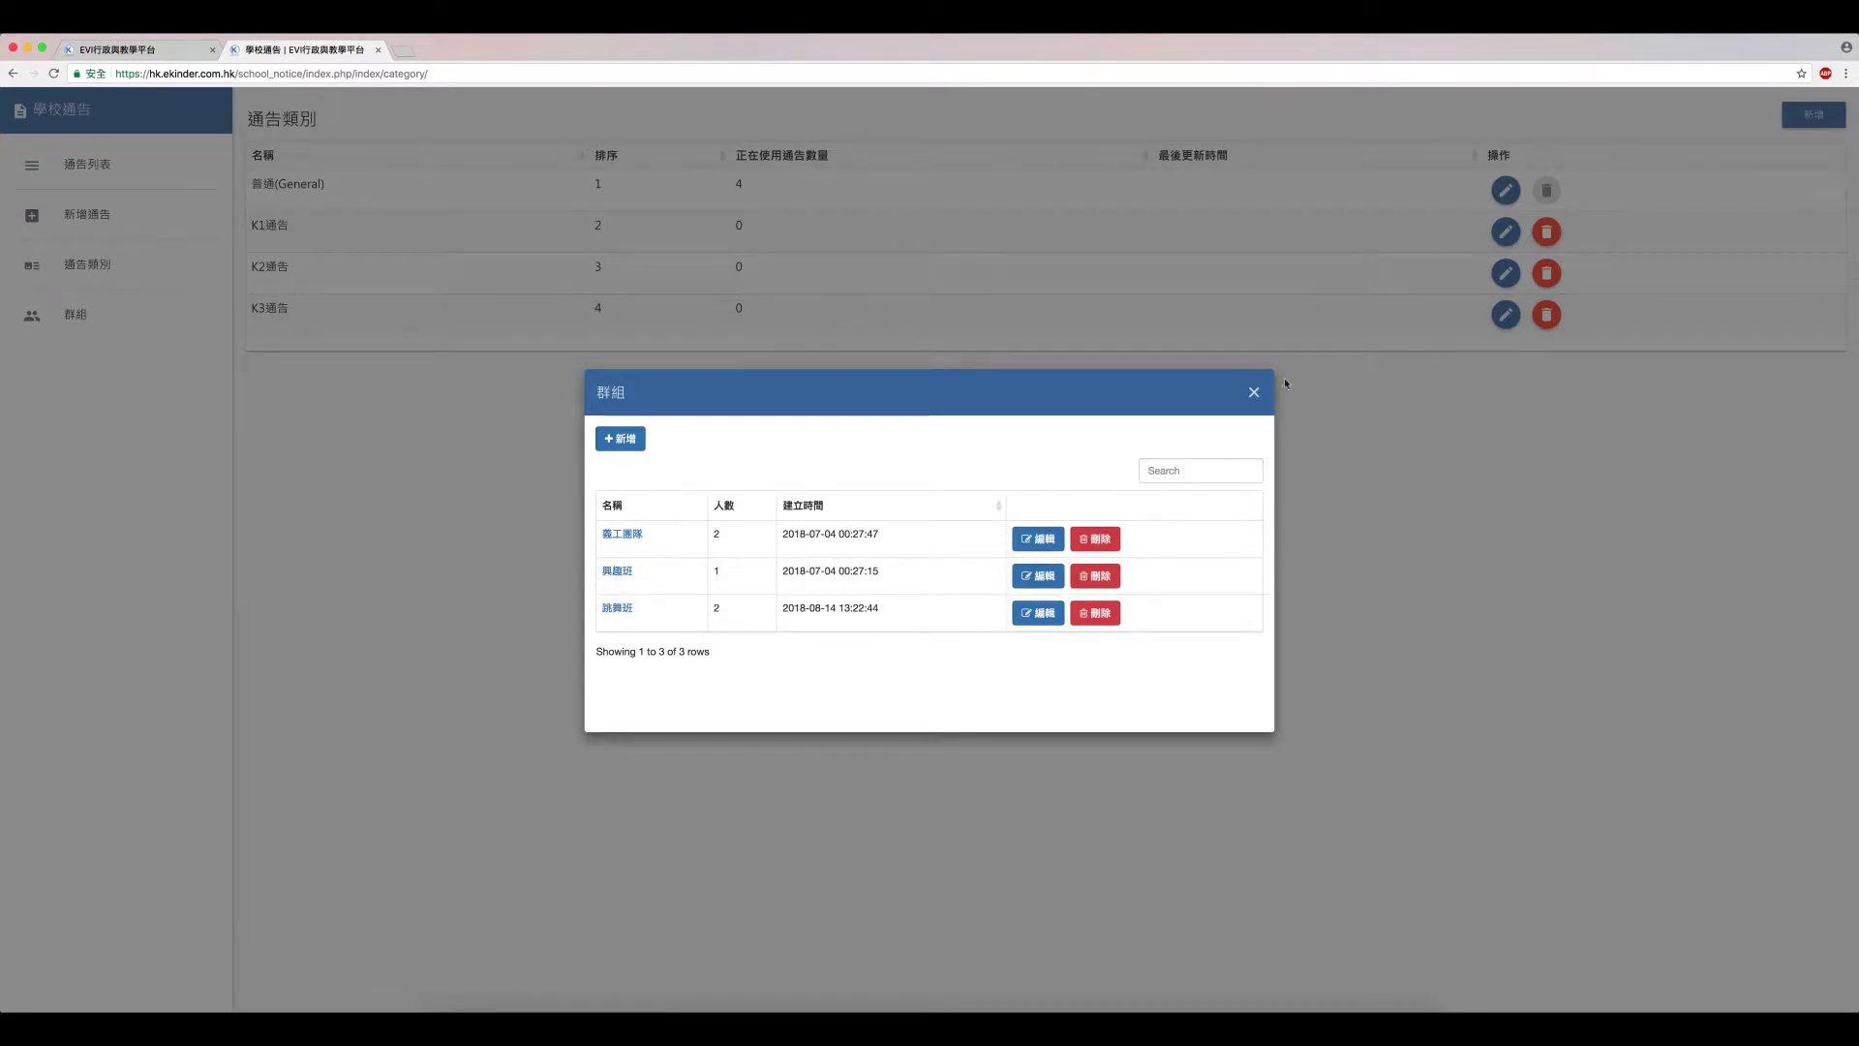
pyautogui.click(1254, 393)
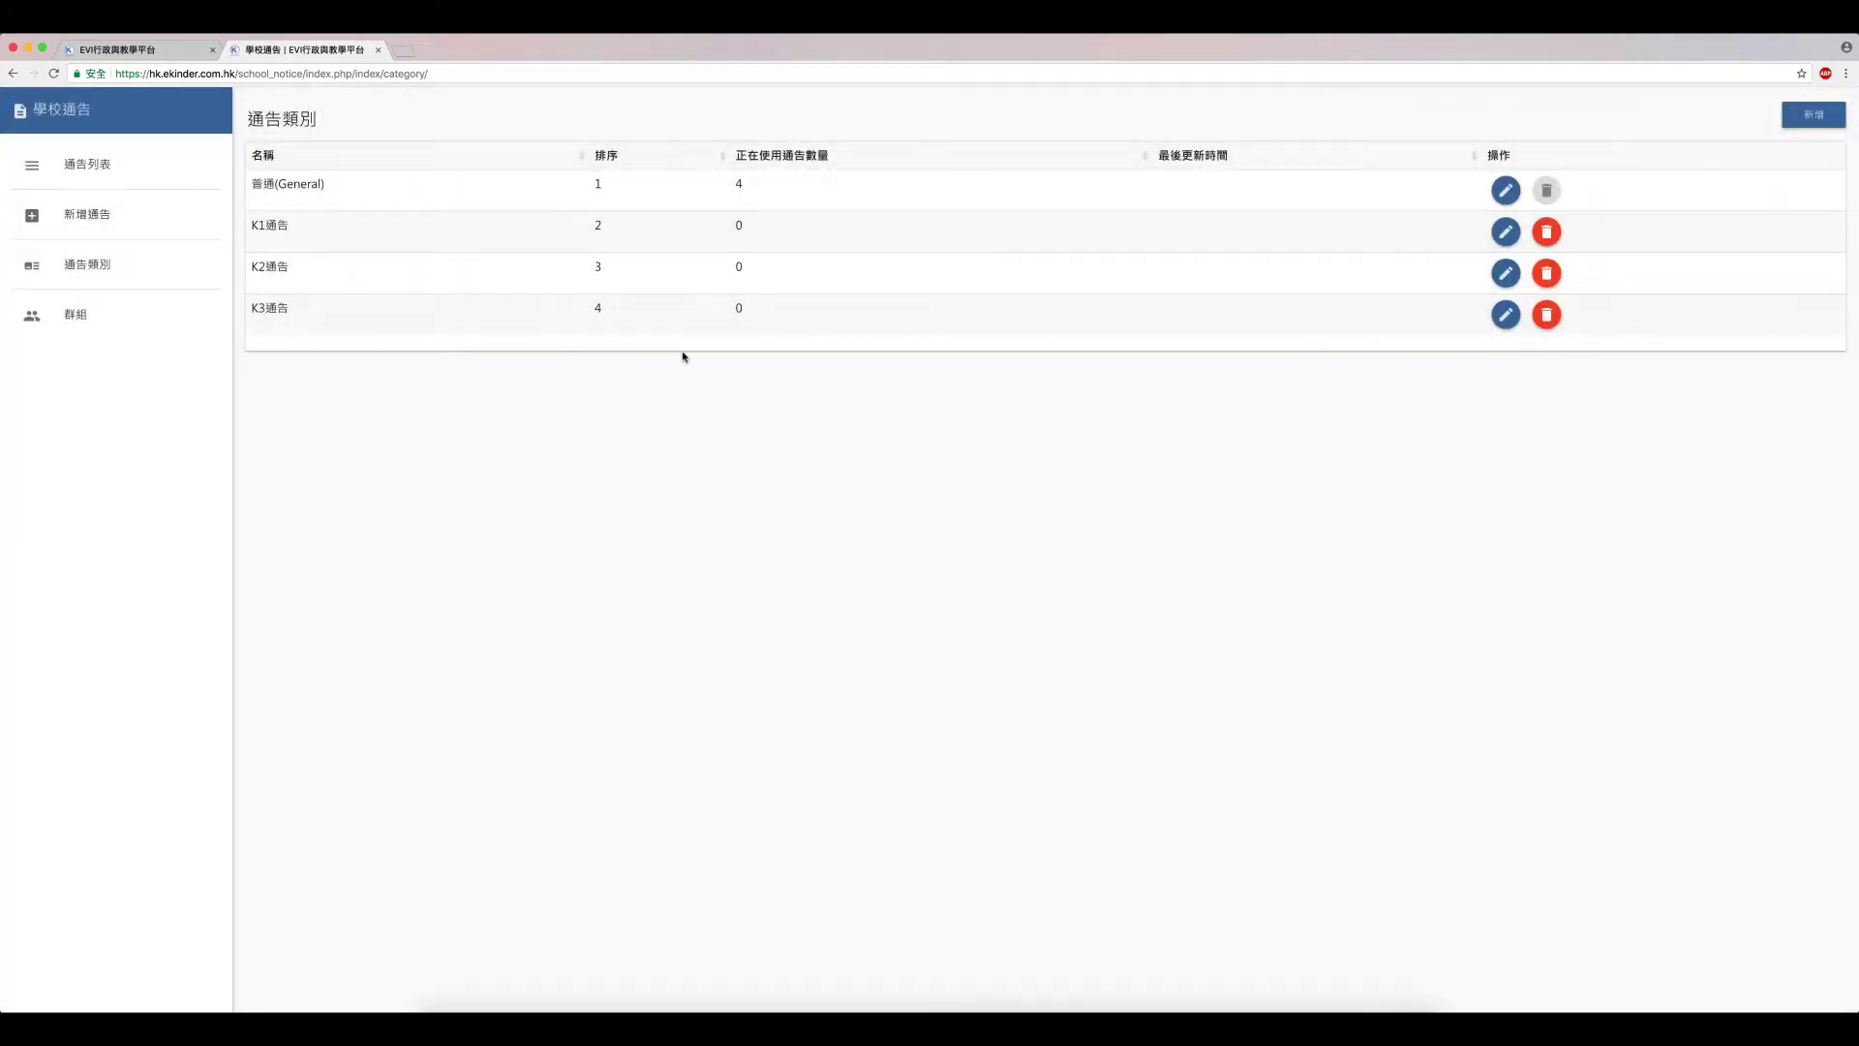
# - Open the notice form for 秋季旅行事宜 and check which groups are available as recipients
pyautogui.click(100, 218)
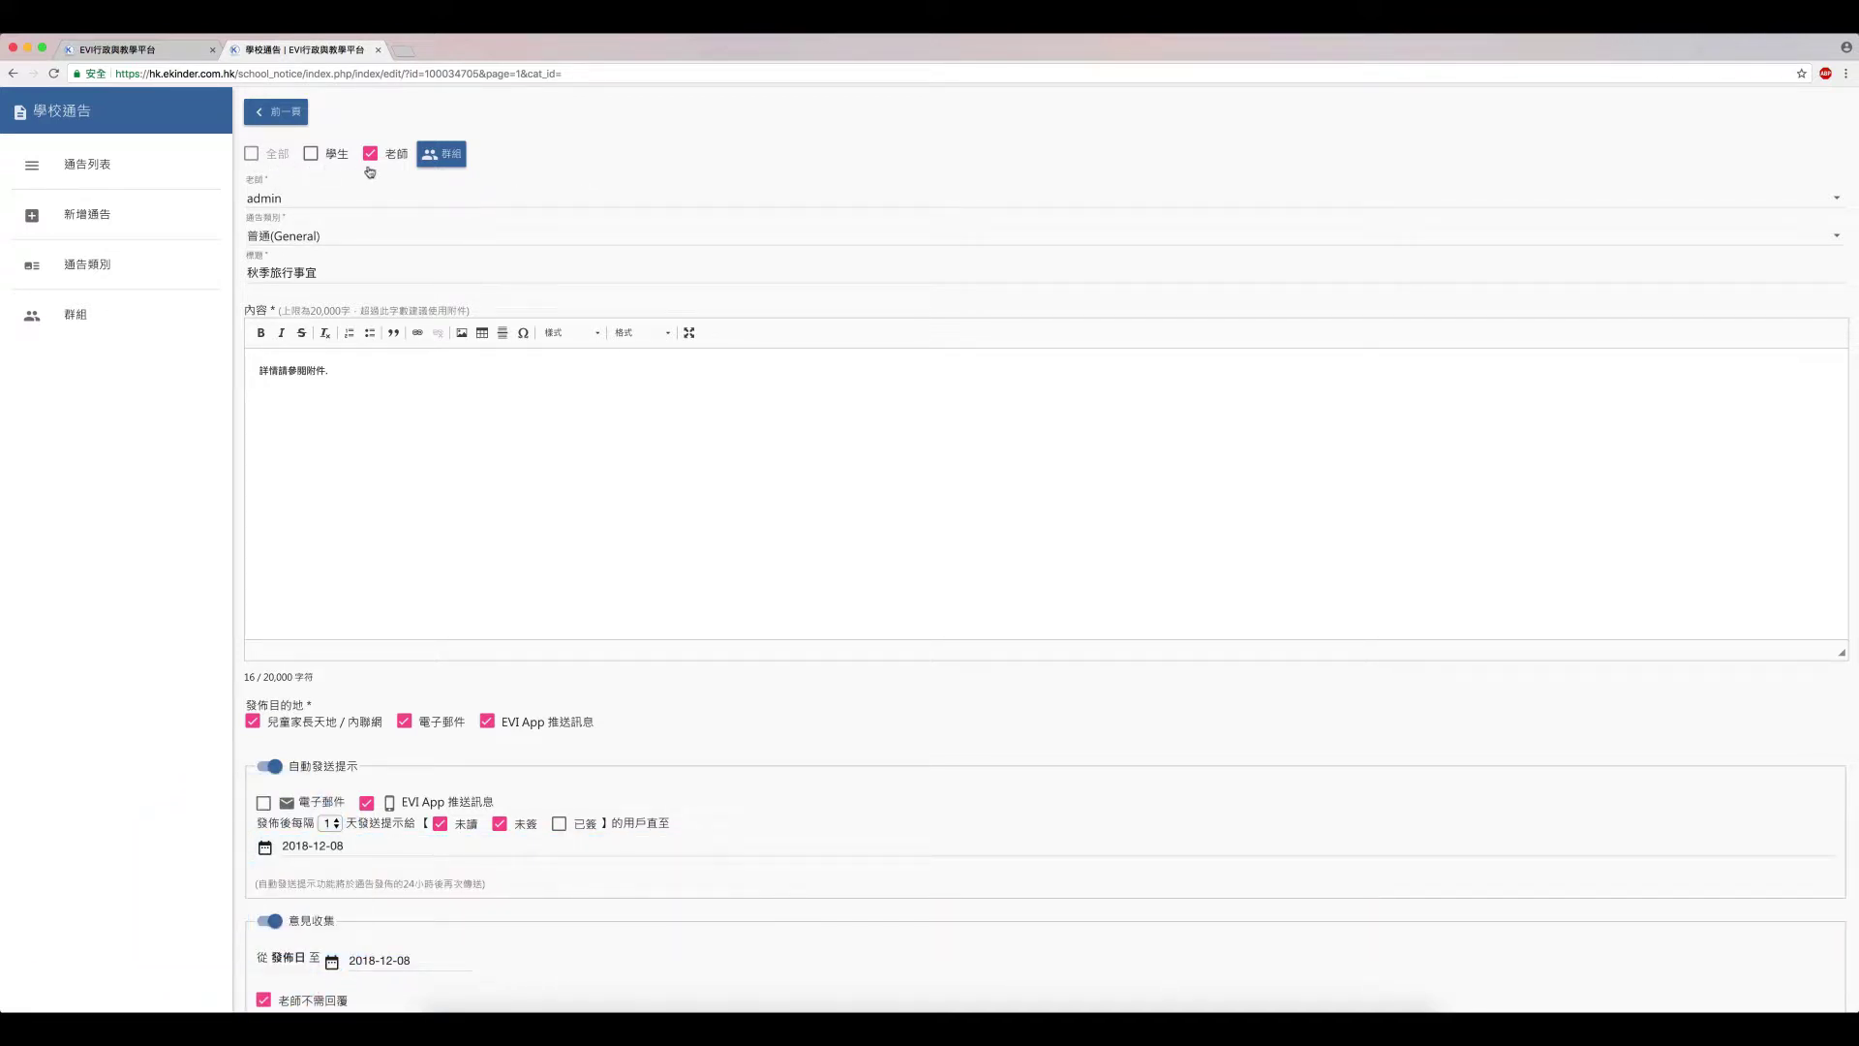
pyautogui.click(436, 166)
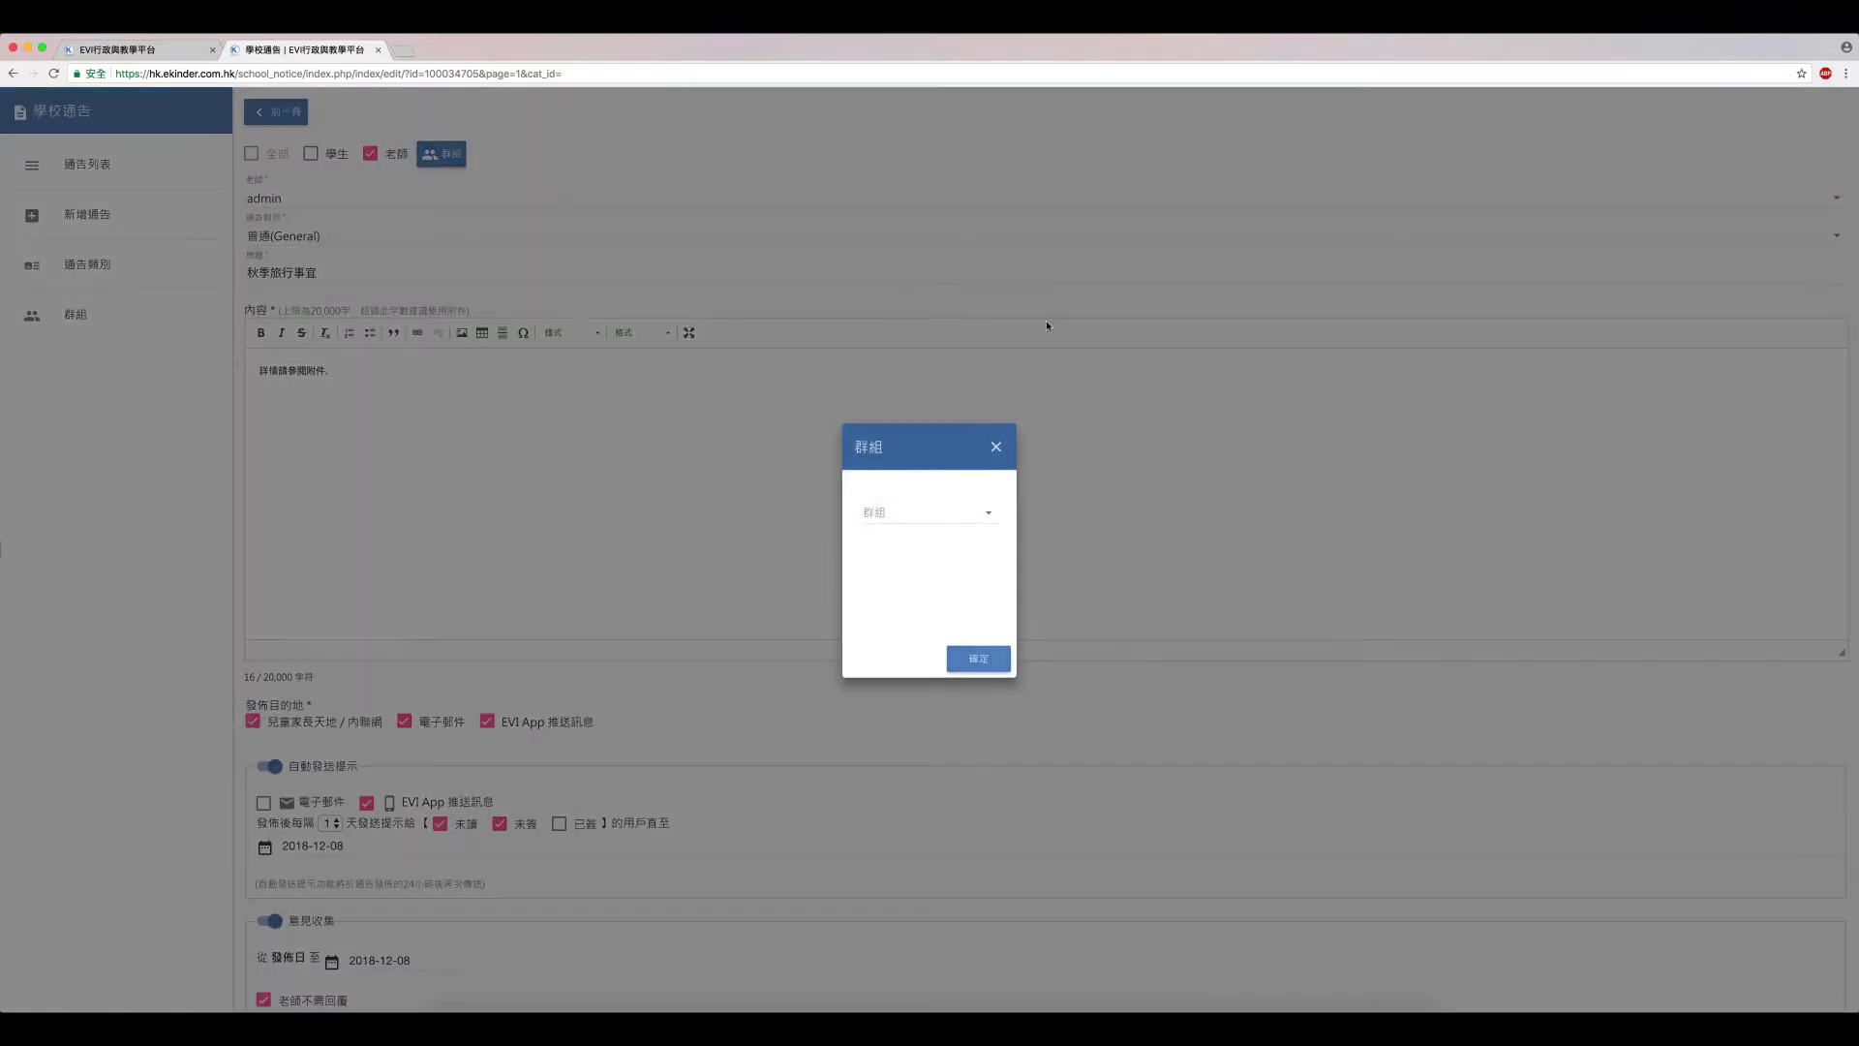
pyautogui.click(987, 513)
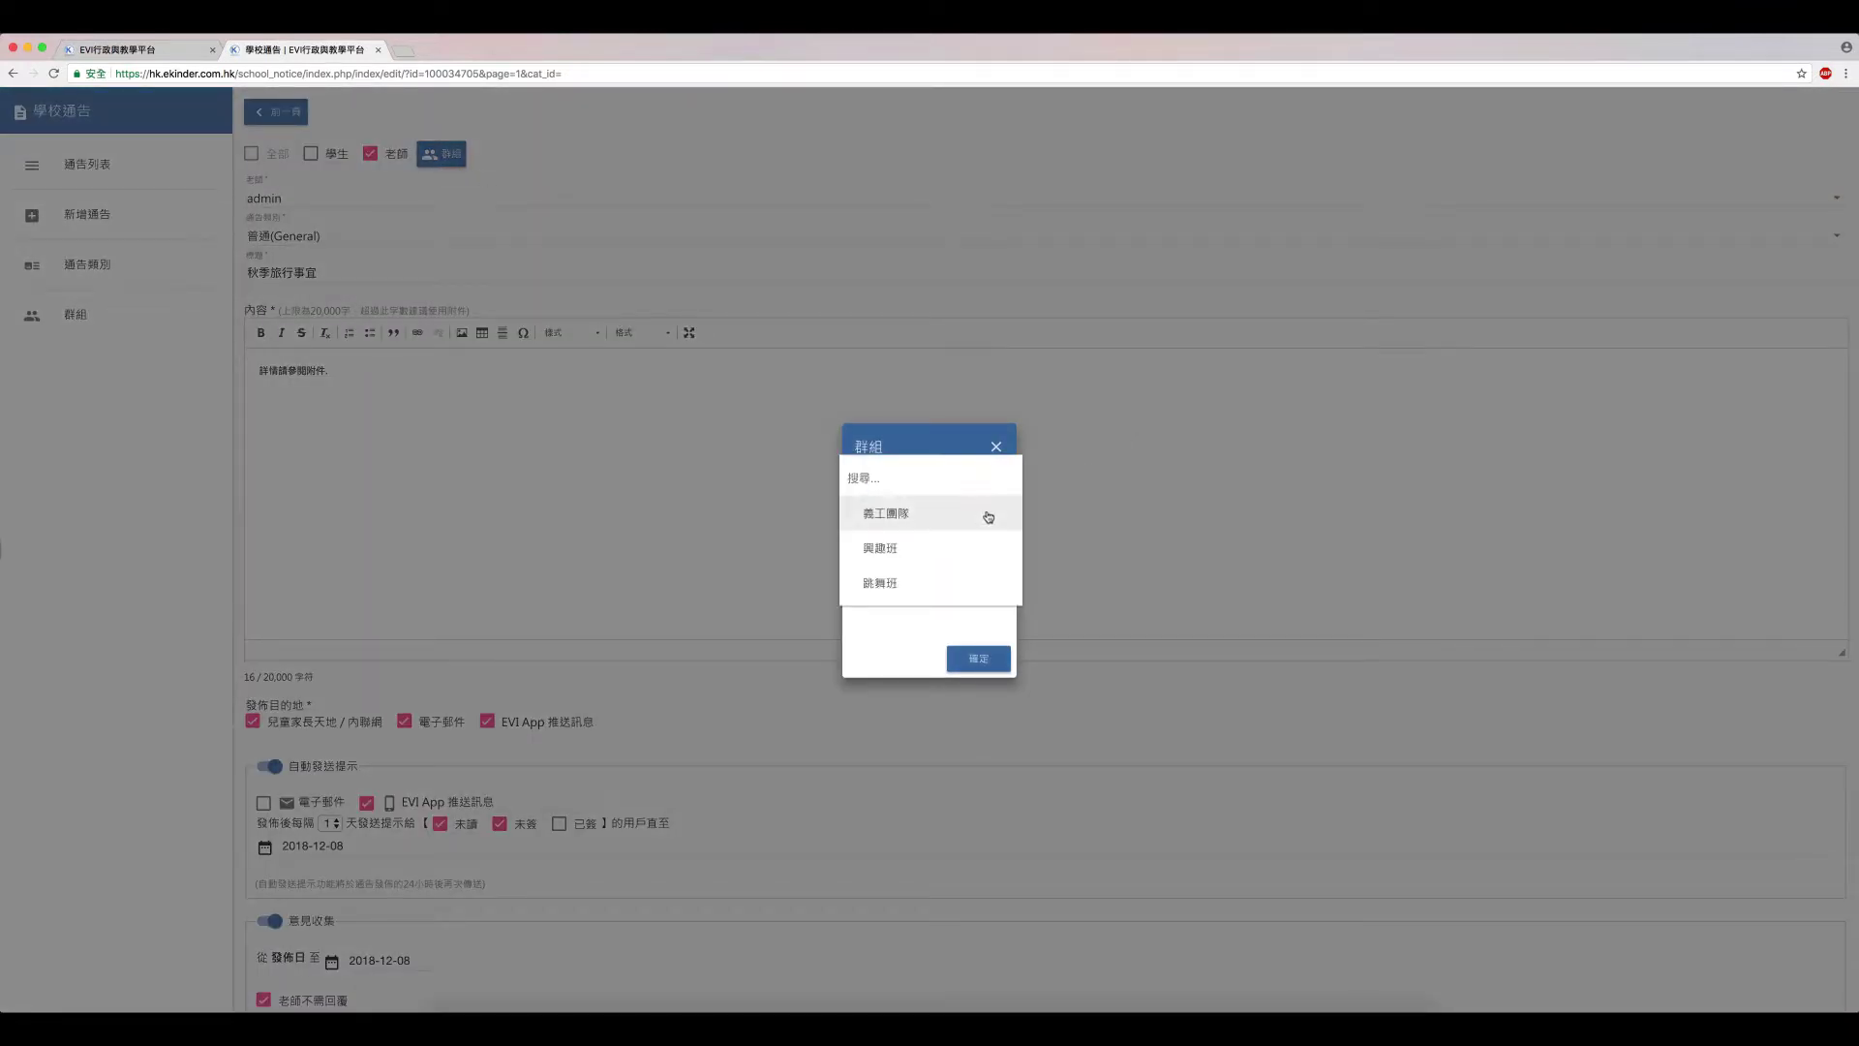
pyautogui.click(996, 455)
pyautogui.click(996, 448)
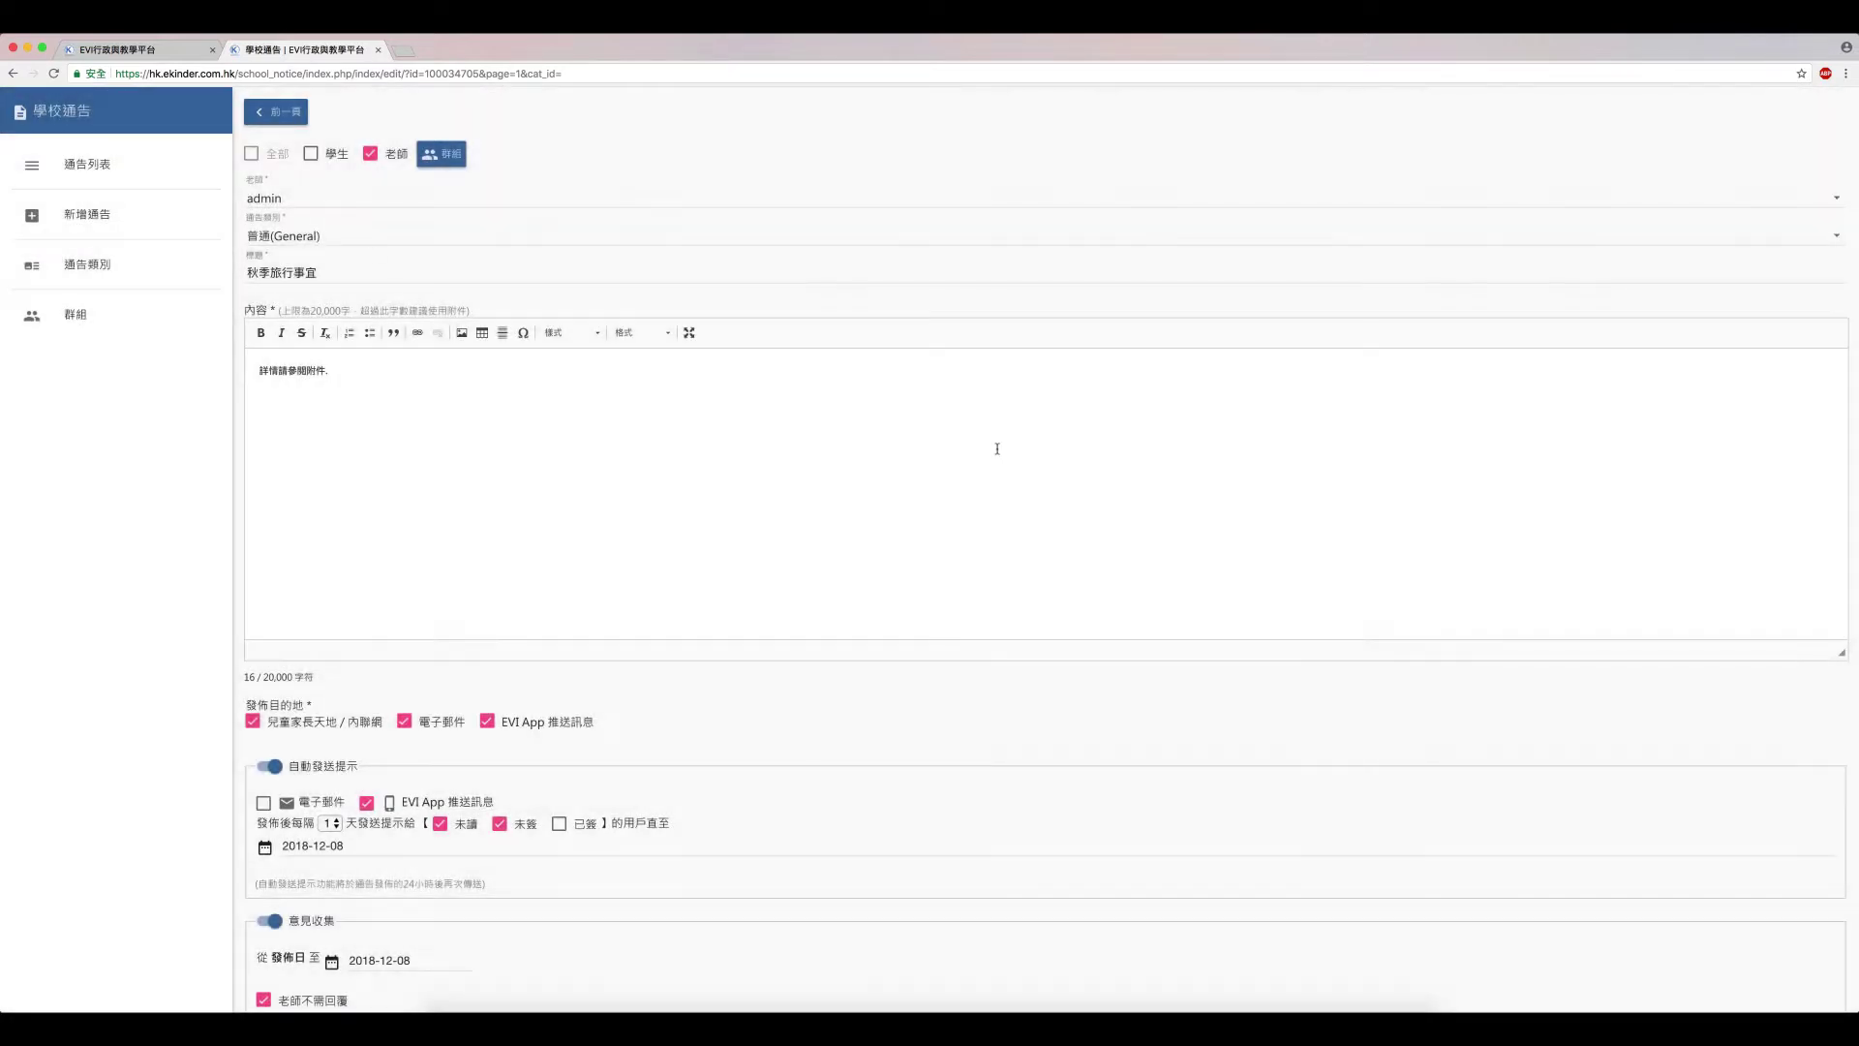
# - Check the notice's category options, keep 普通(General), and go through the title and content fields
pyautogui.click(357, 249)
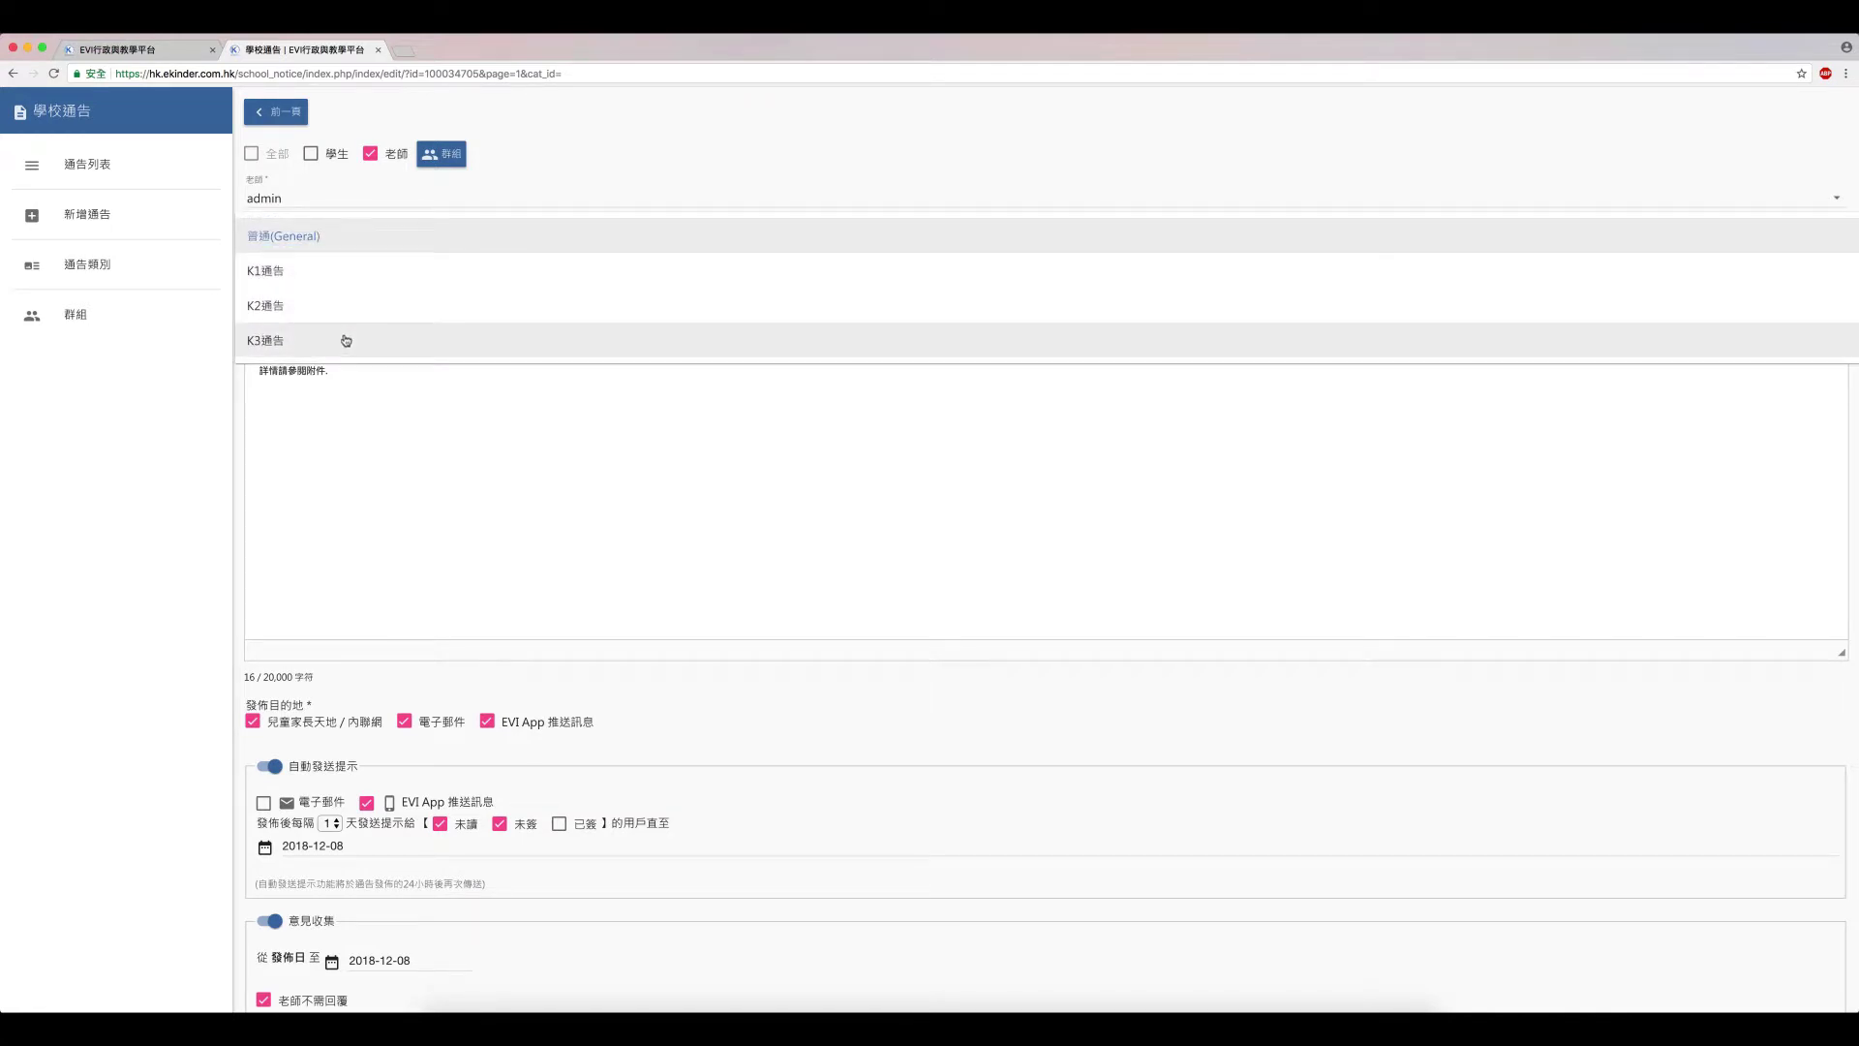
pyautogui.click(358, 249)
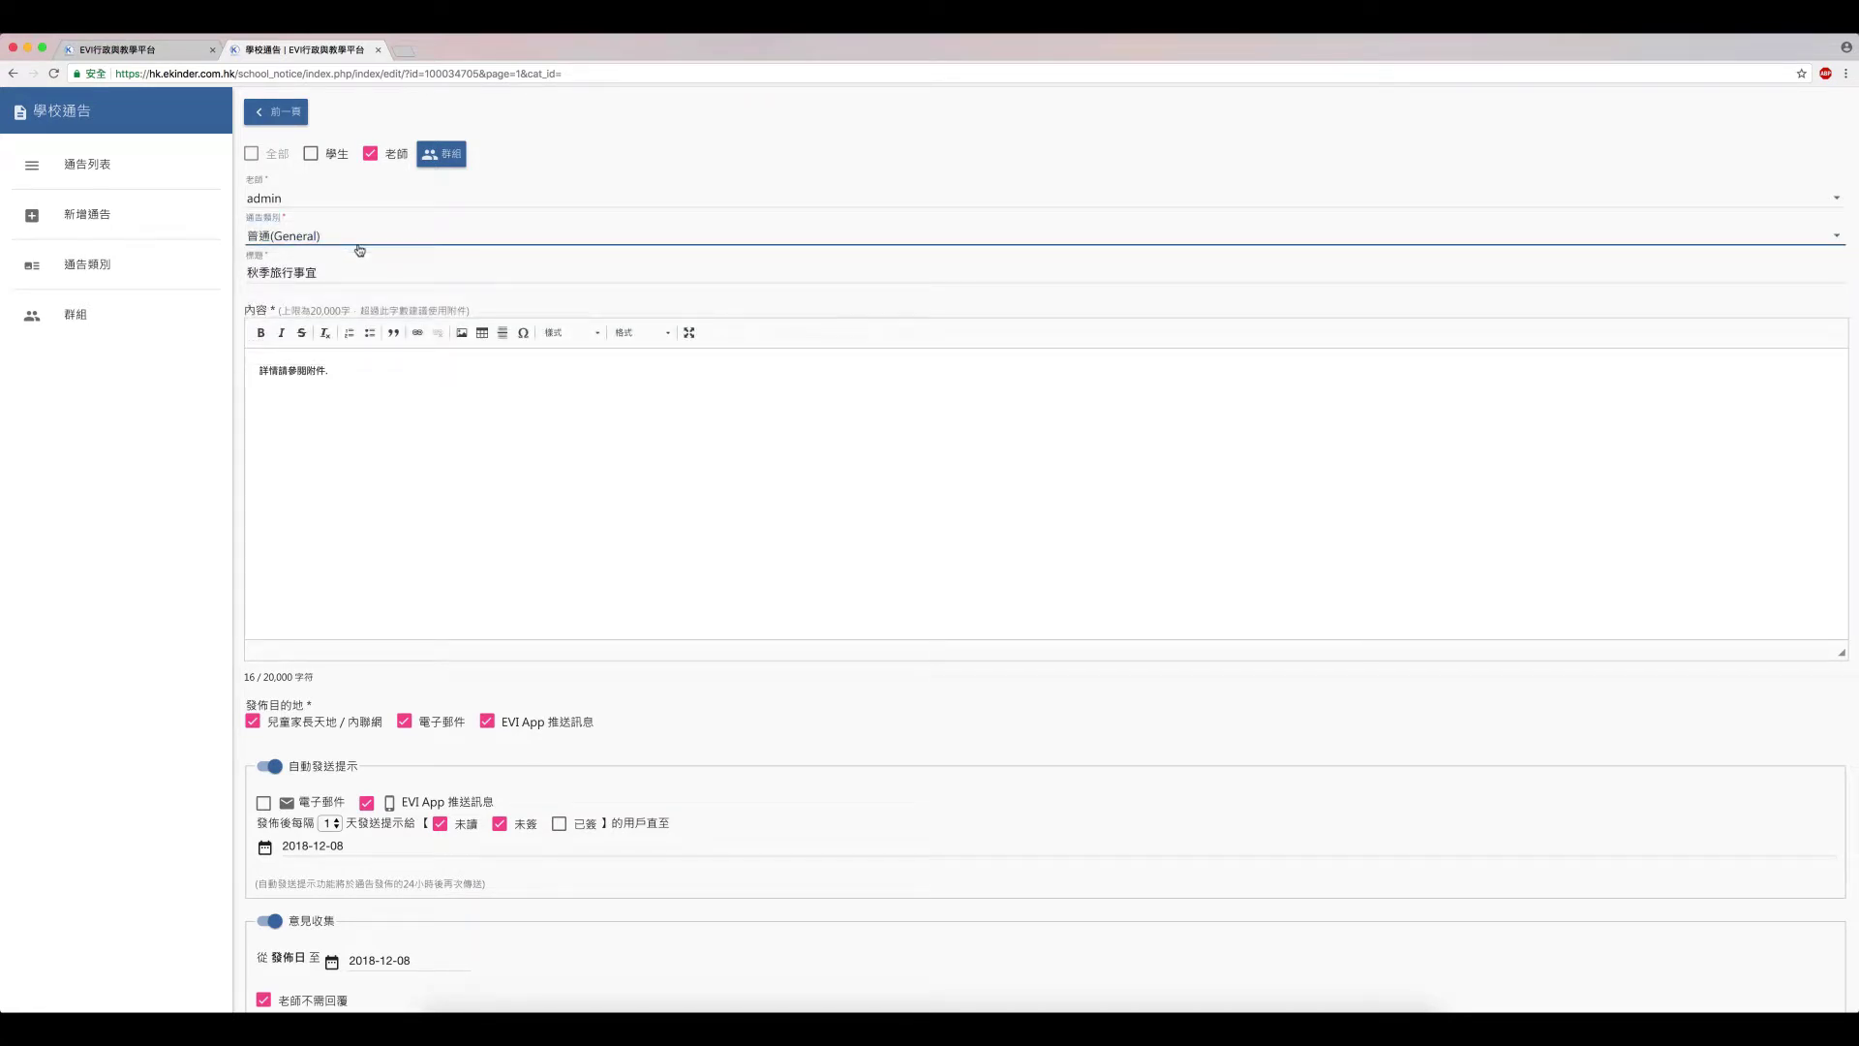
pyautogui.click(360, 270)
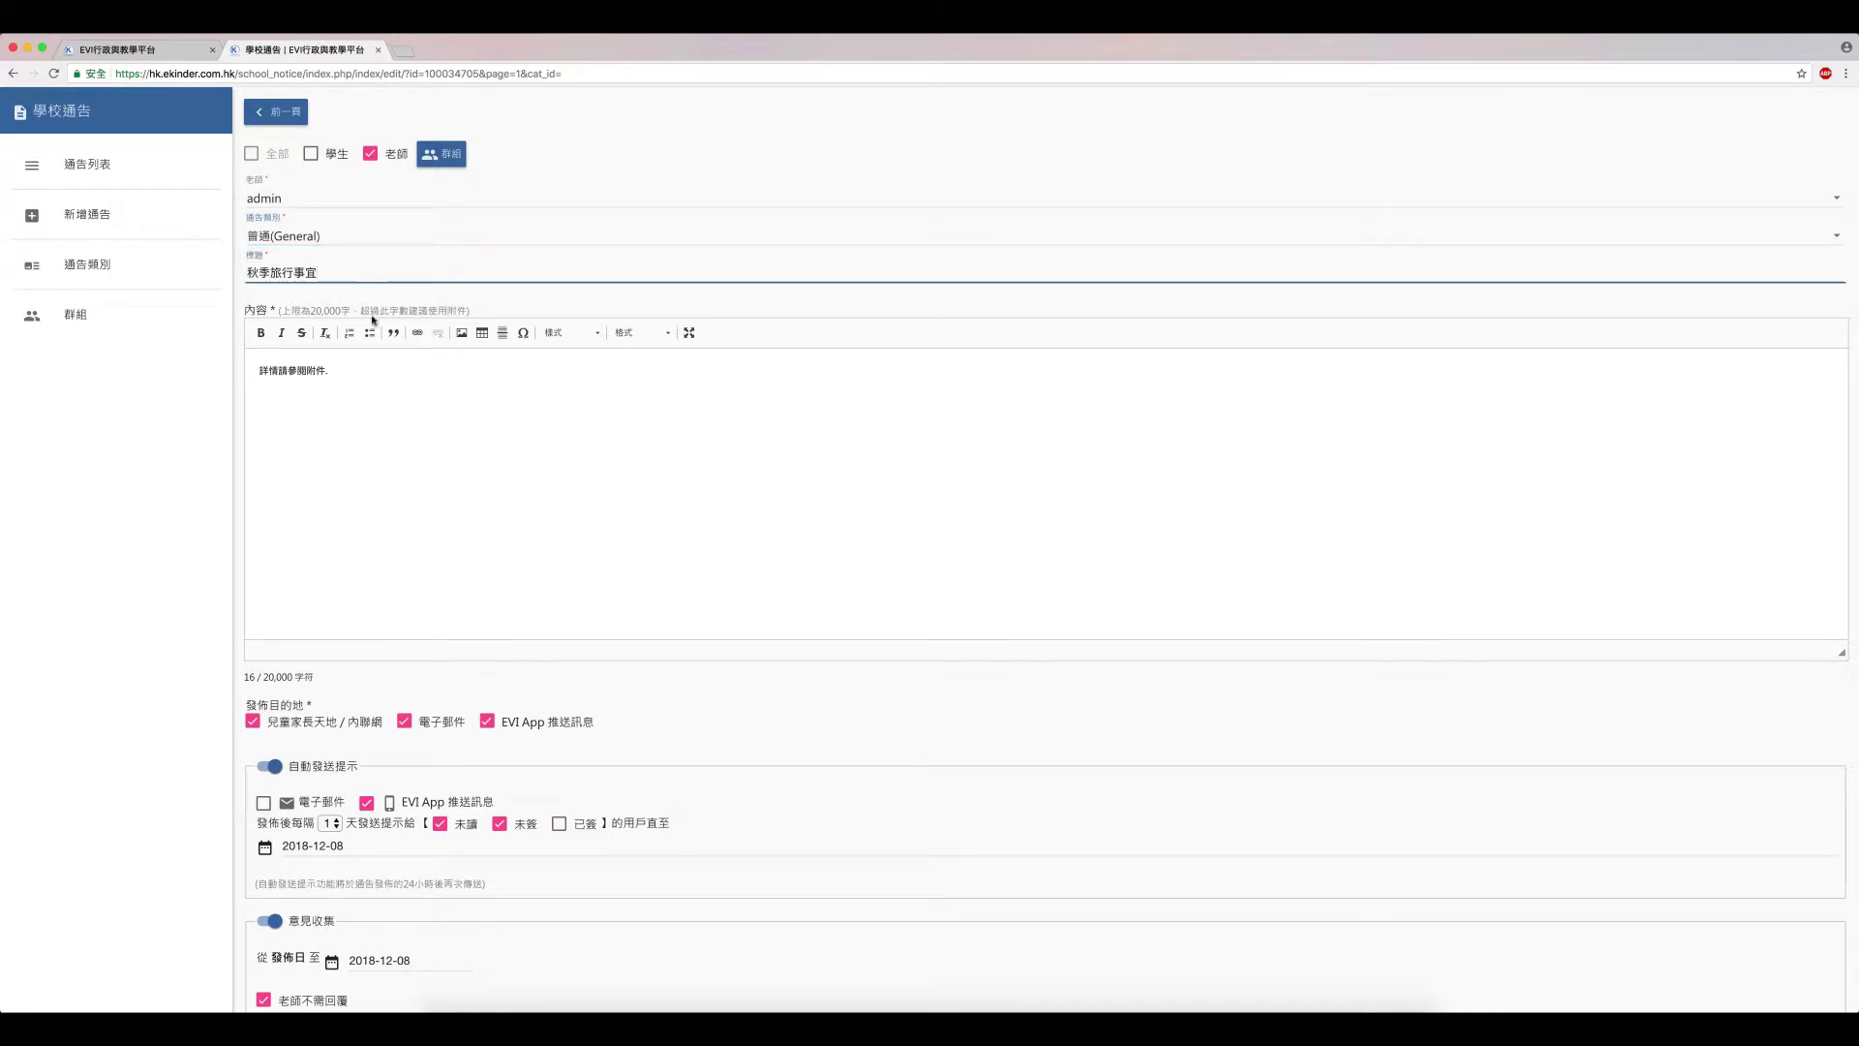
pyautogui.click(394, 377)
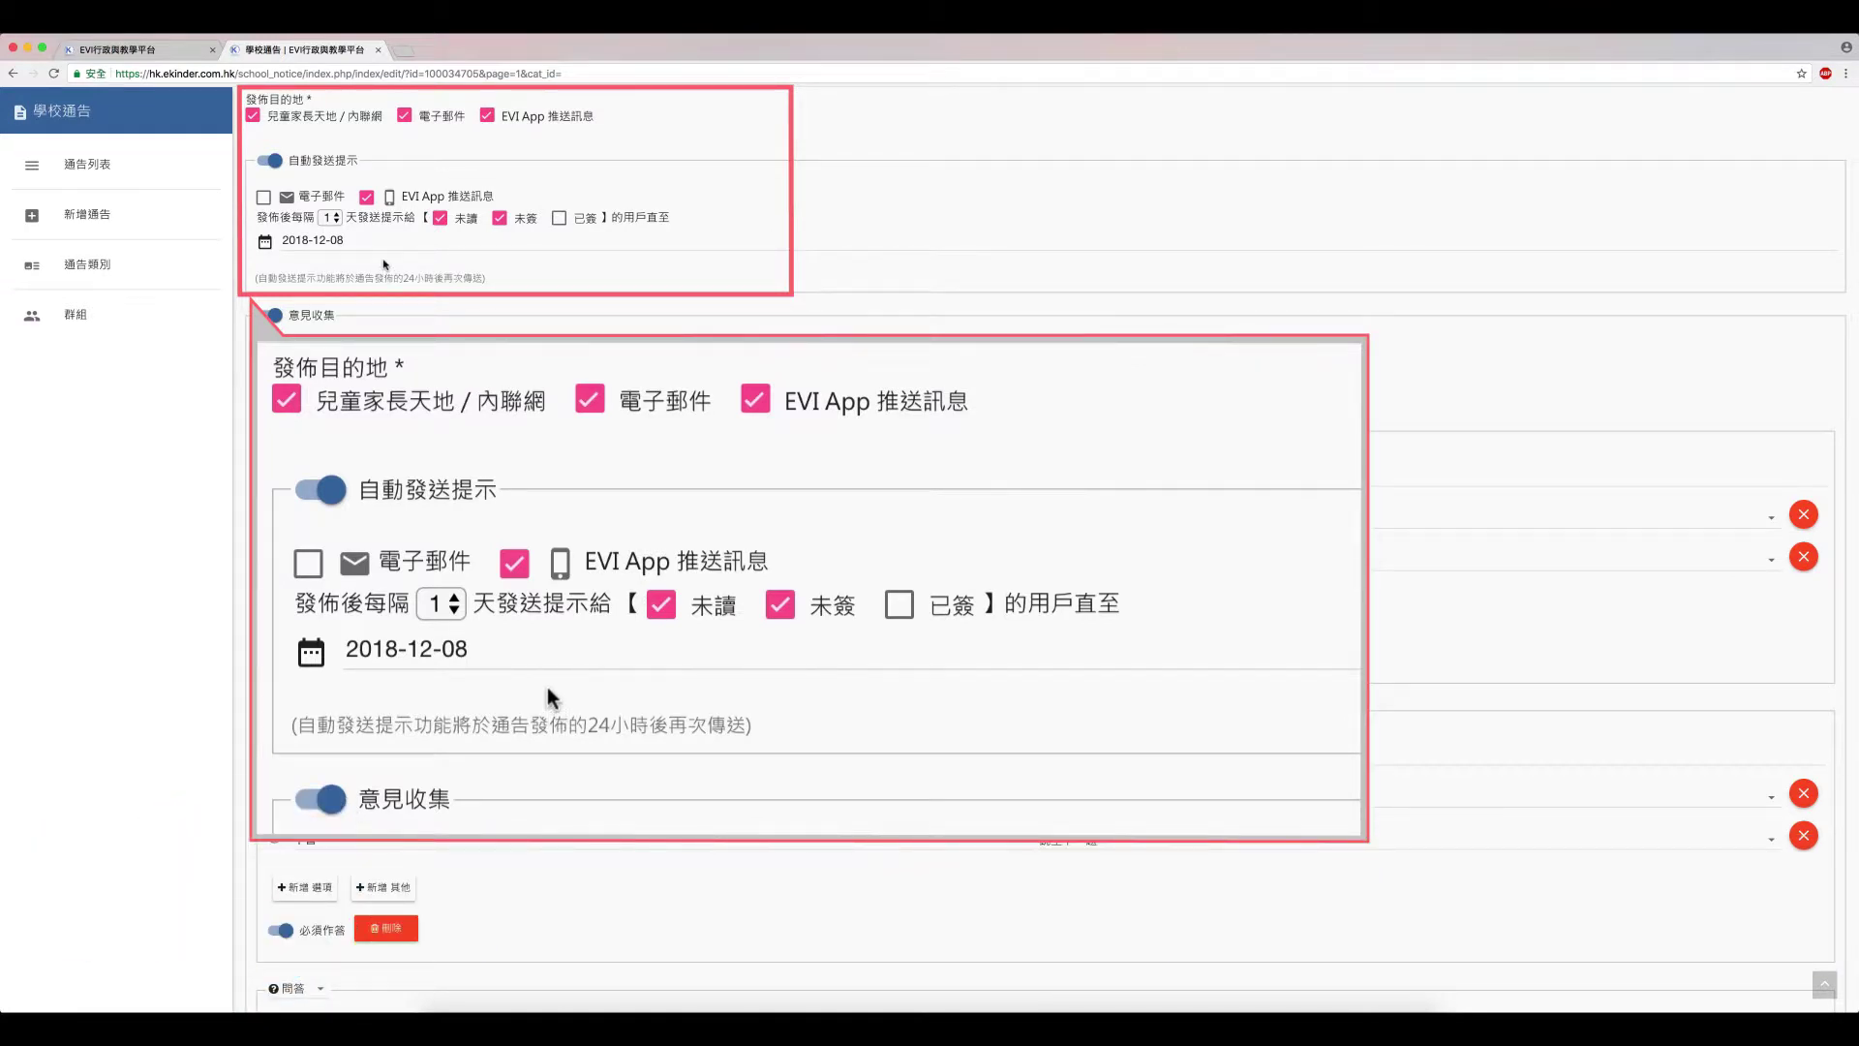
# - Set the automatic reminder to repeat every 1 day until 2018-12-08
pyautogui.click(339, 222)
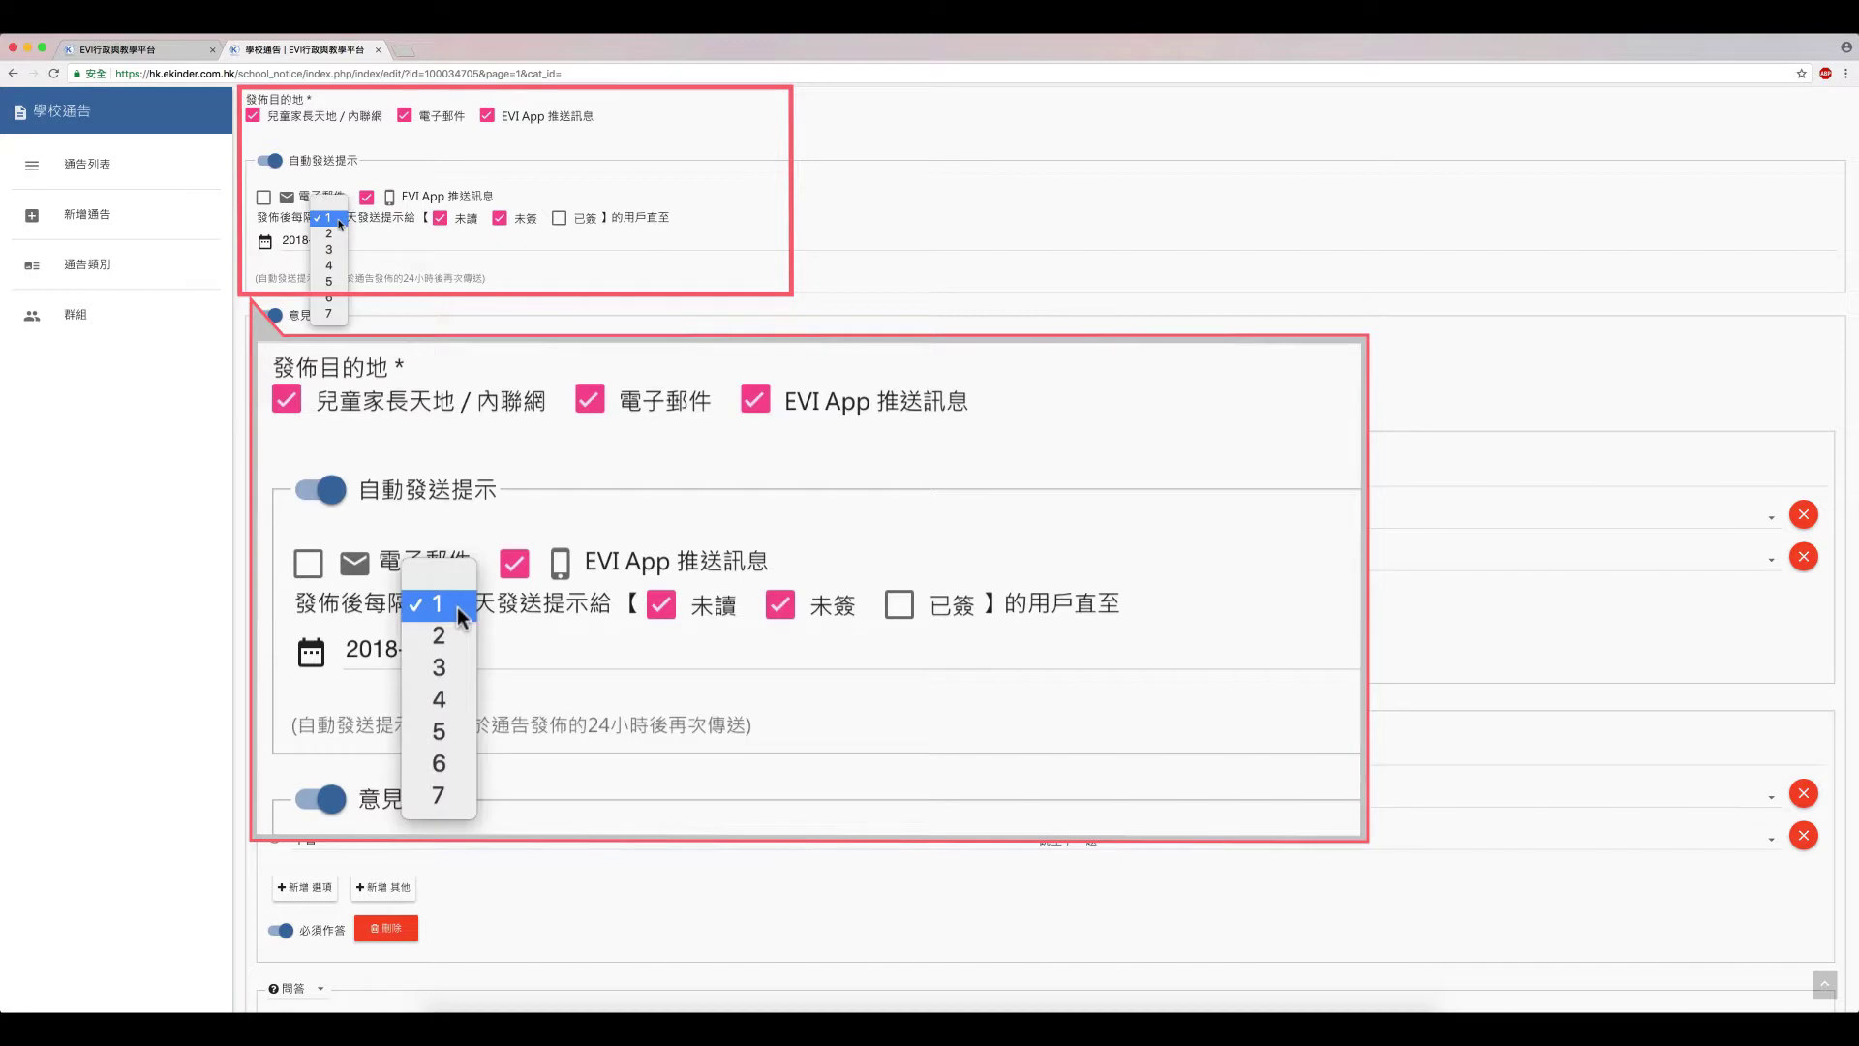
pyautogui.click(353, 224)
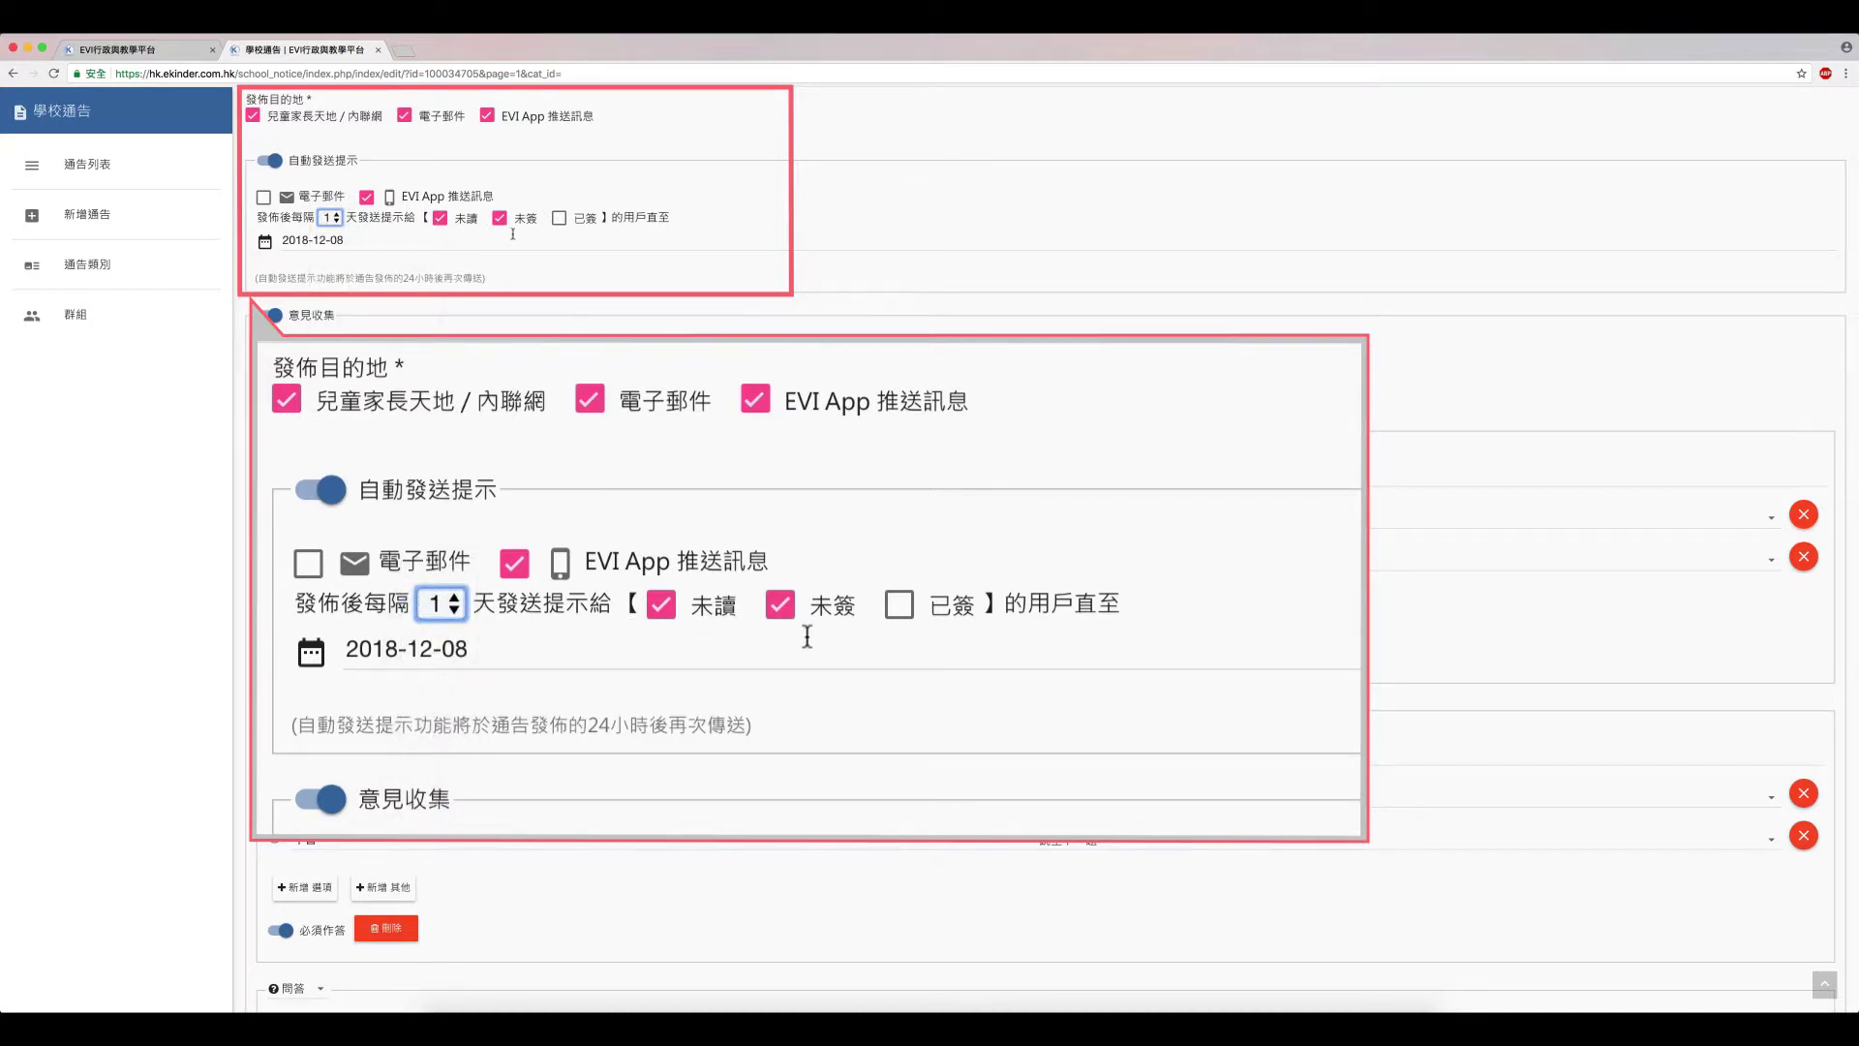
pyautogui.click(463, 242)
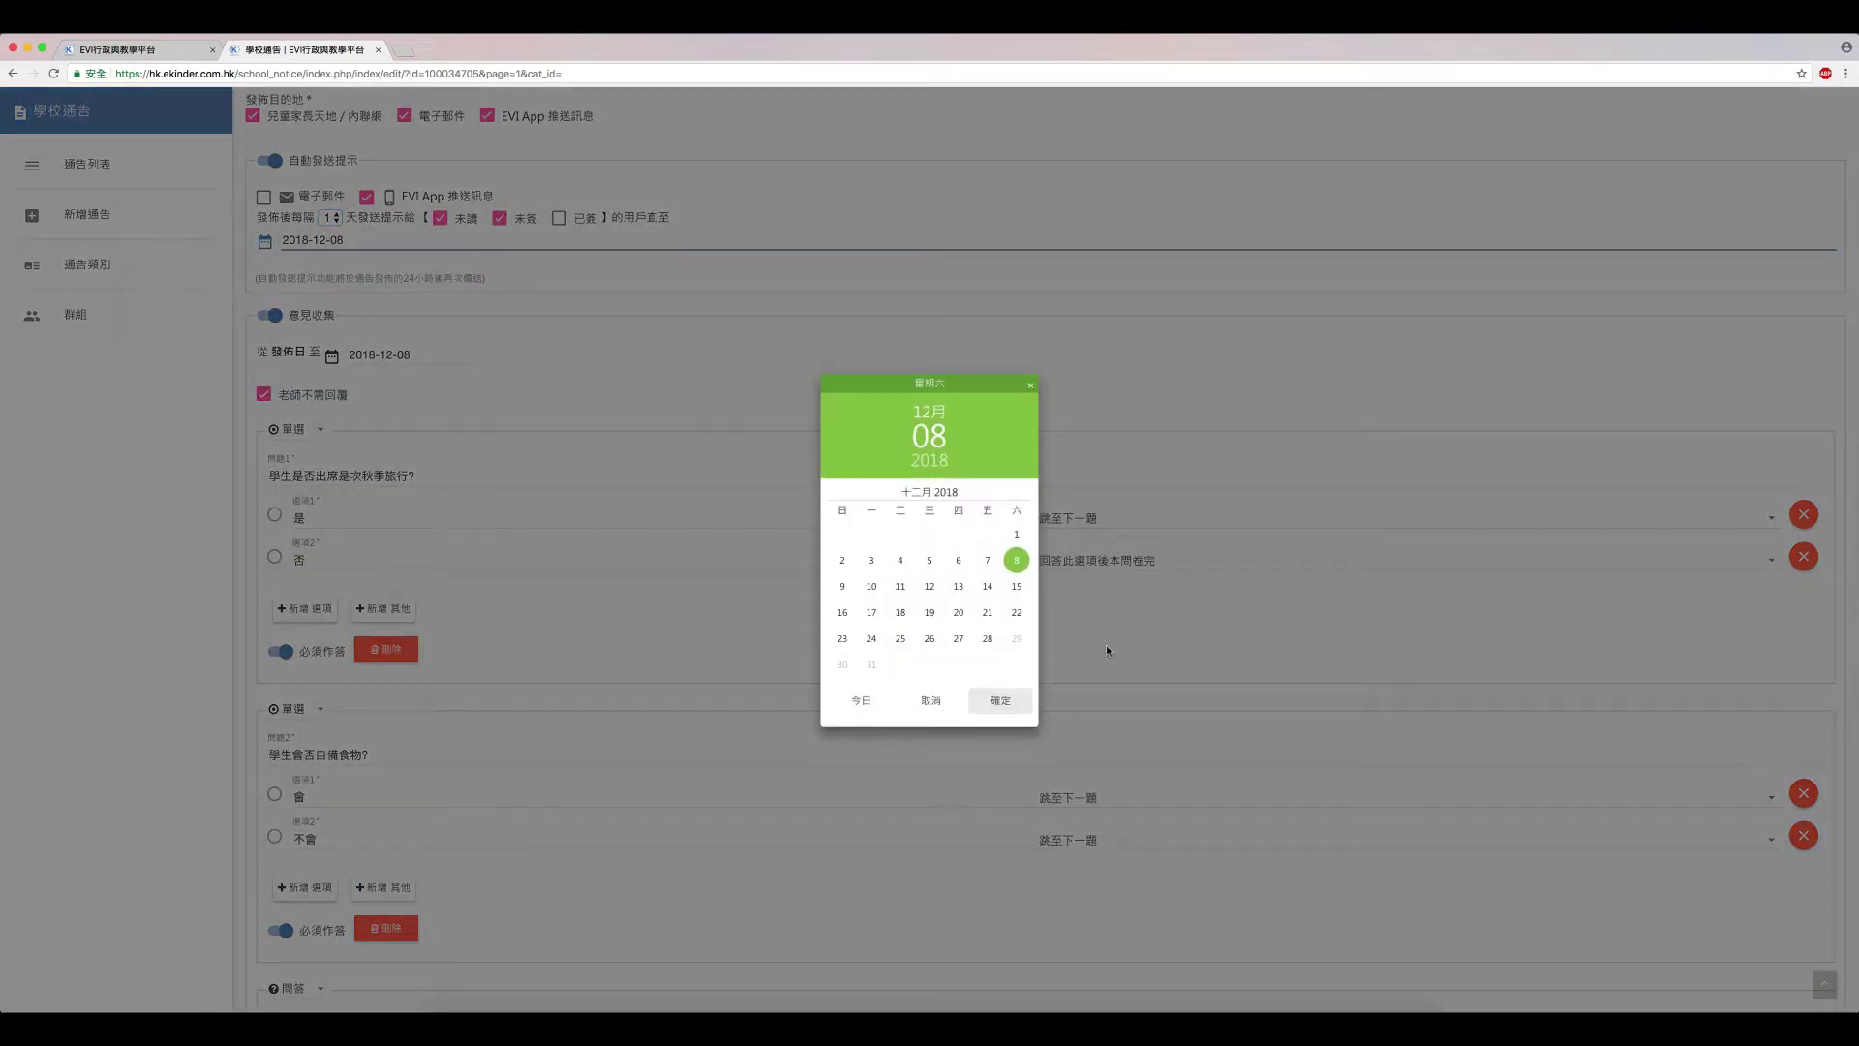
pyautogui.click(1004, 697)
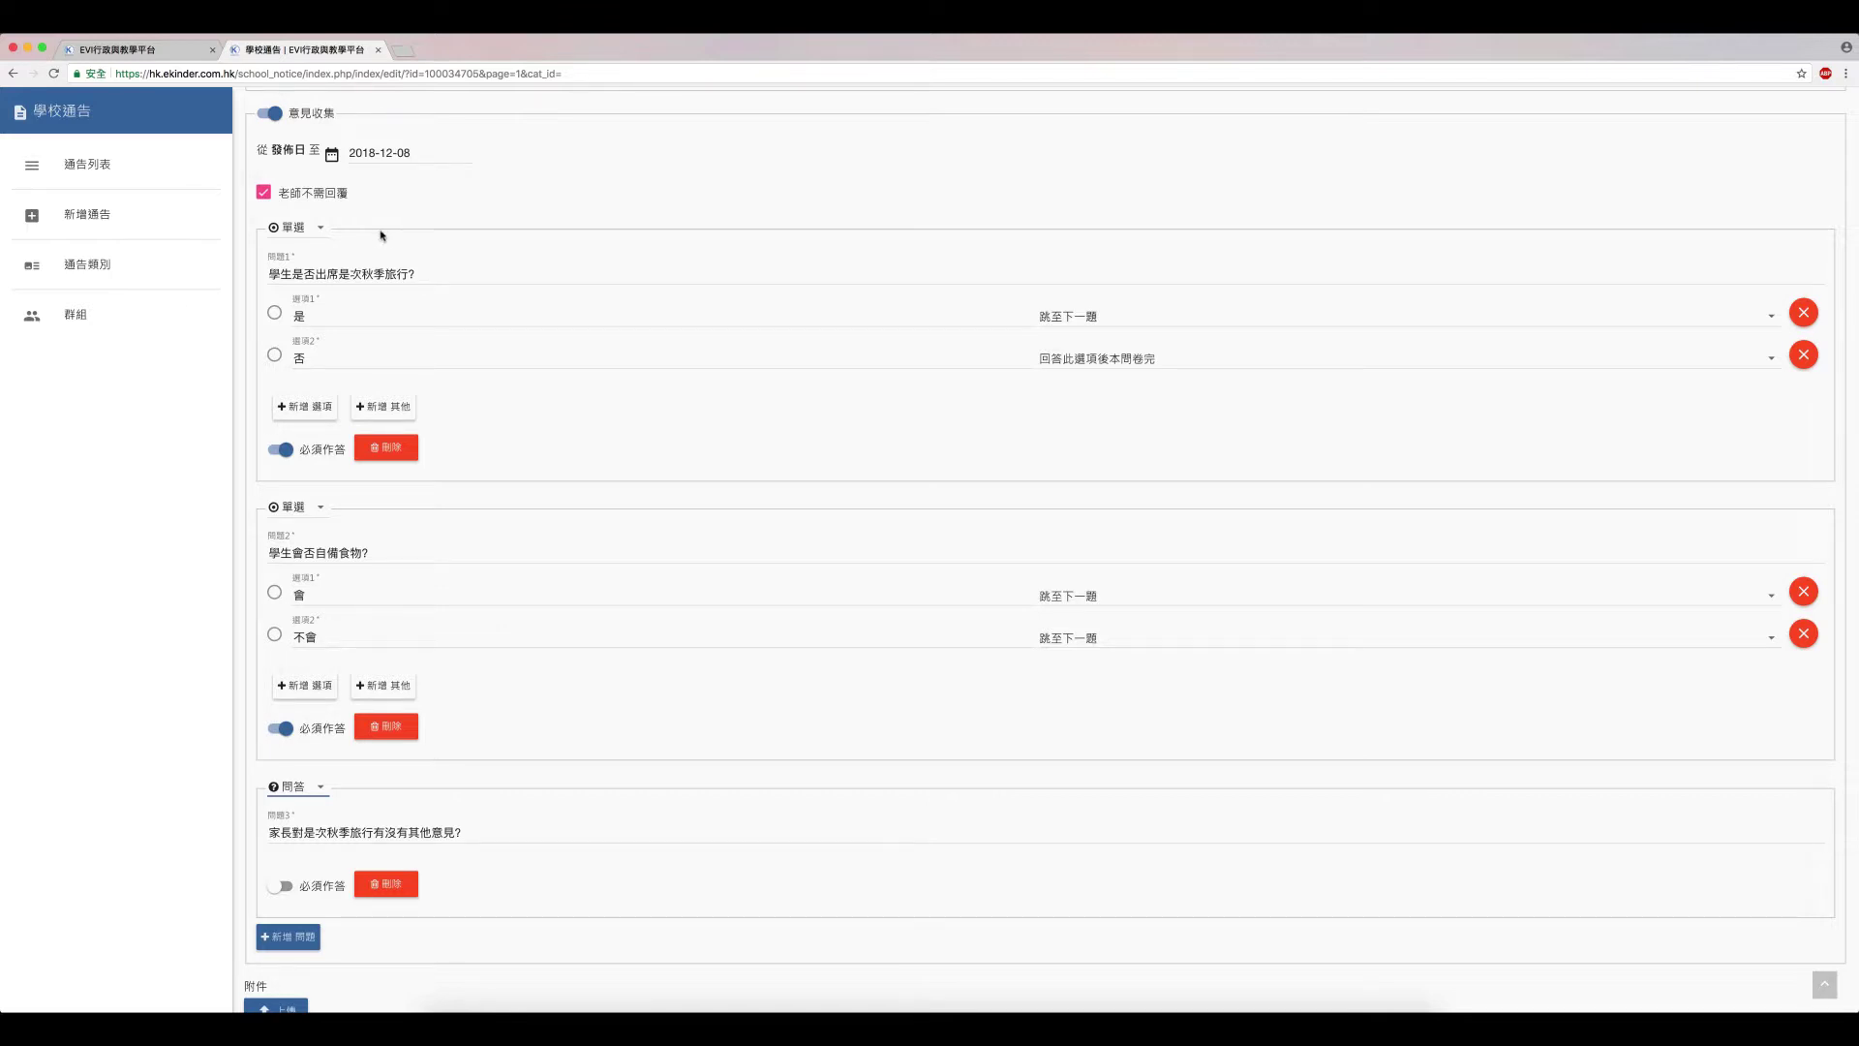
# - Examine the question type choices for question 1 and the jump options for its answer 是
pyautogui.click(326, 234)
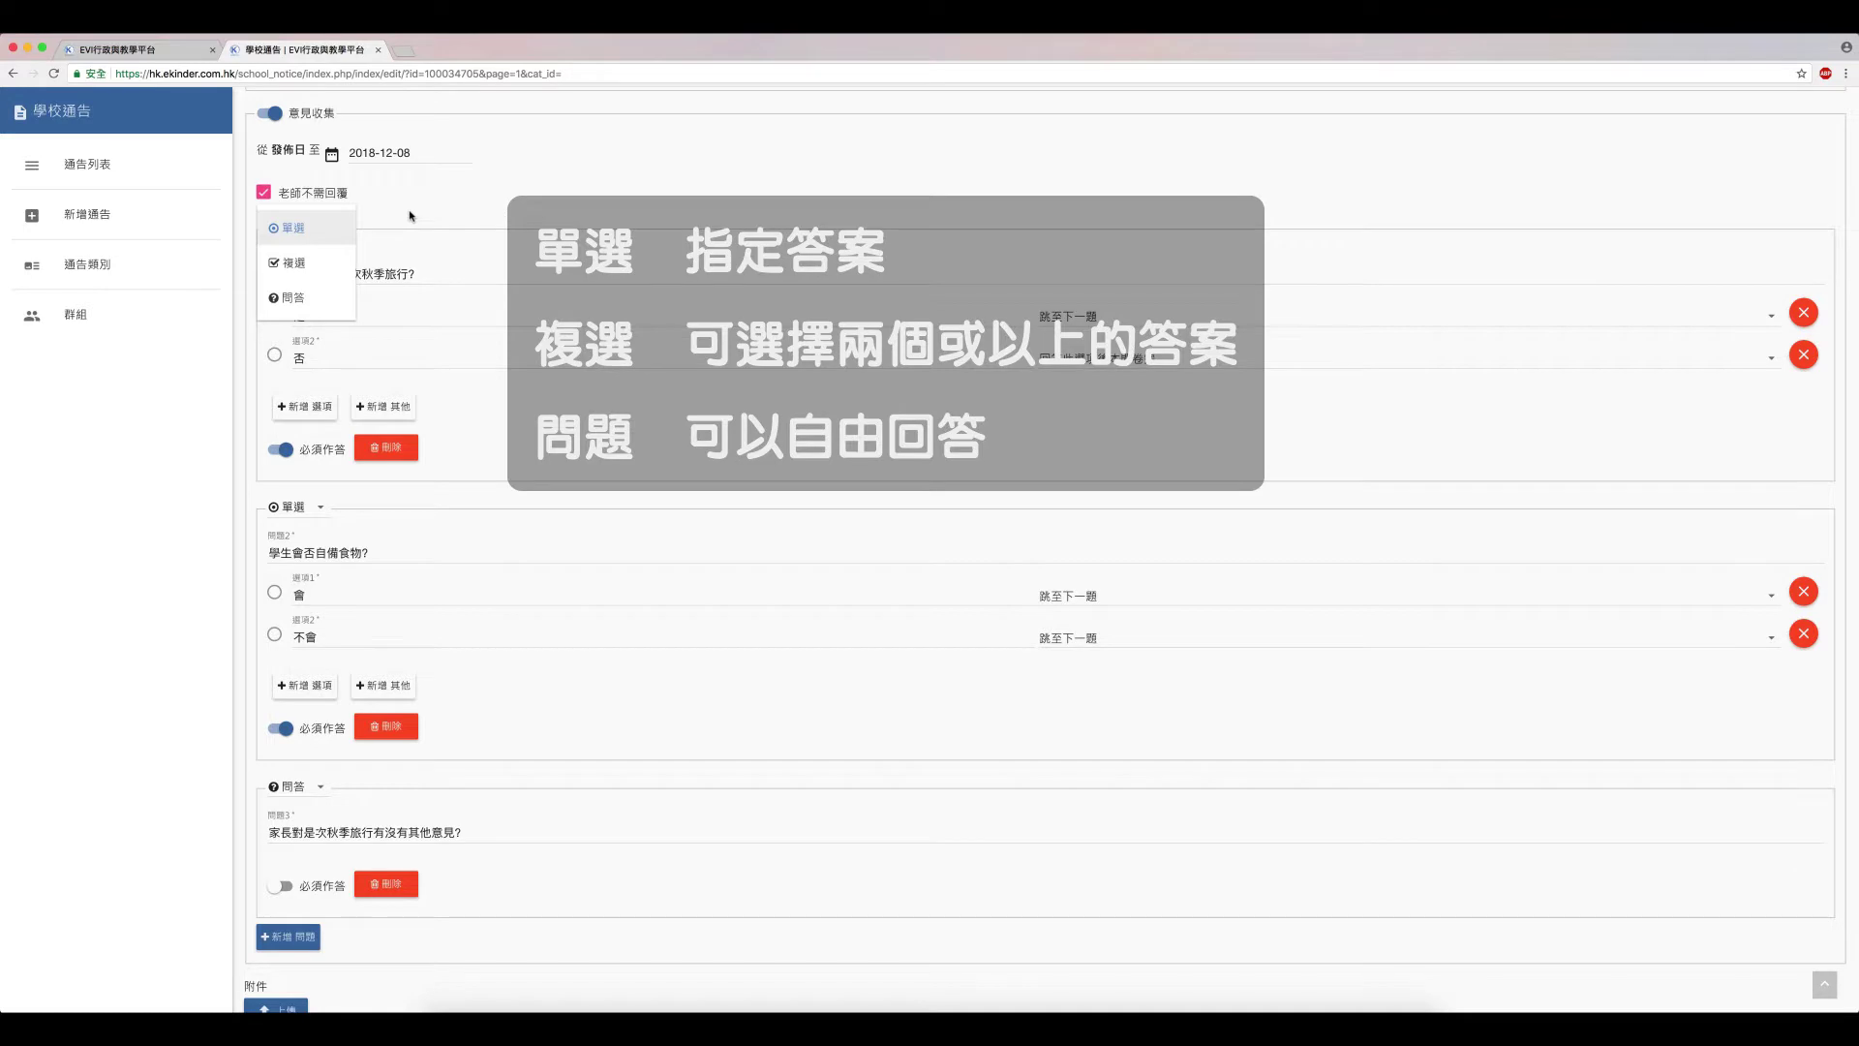
pyautogui.click(501, 249)
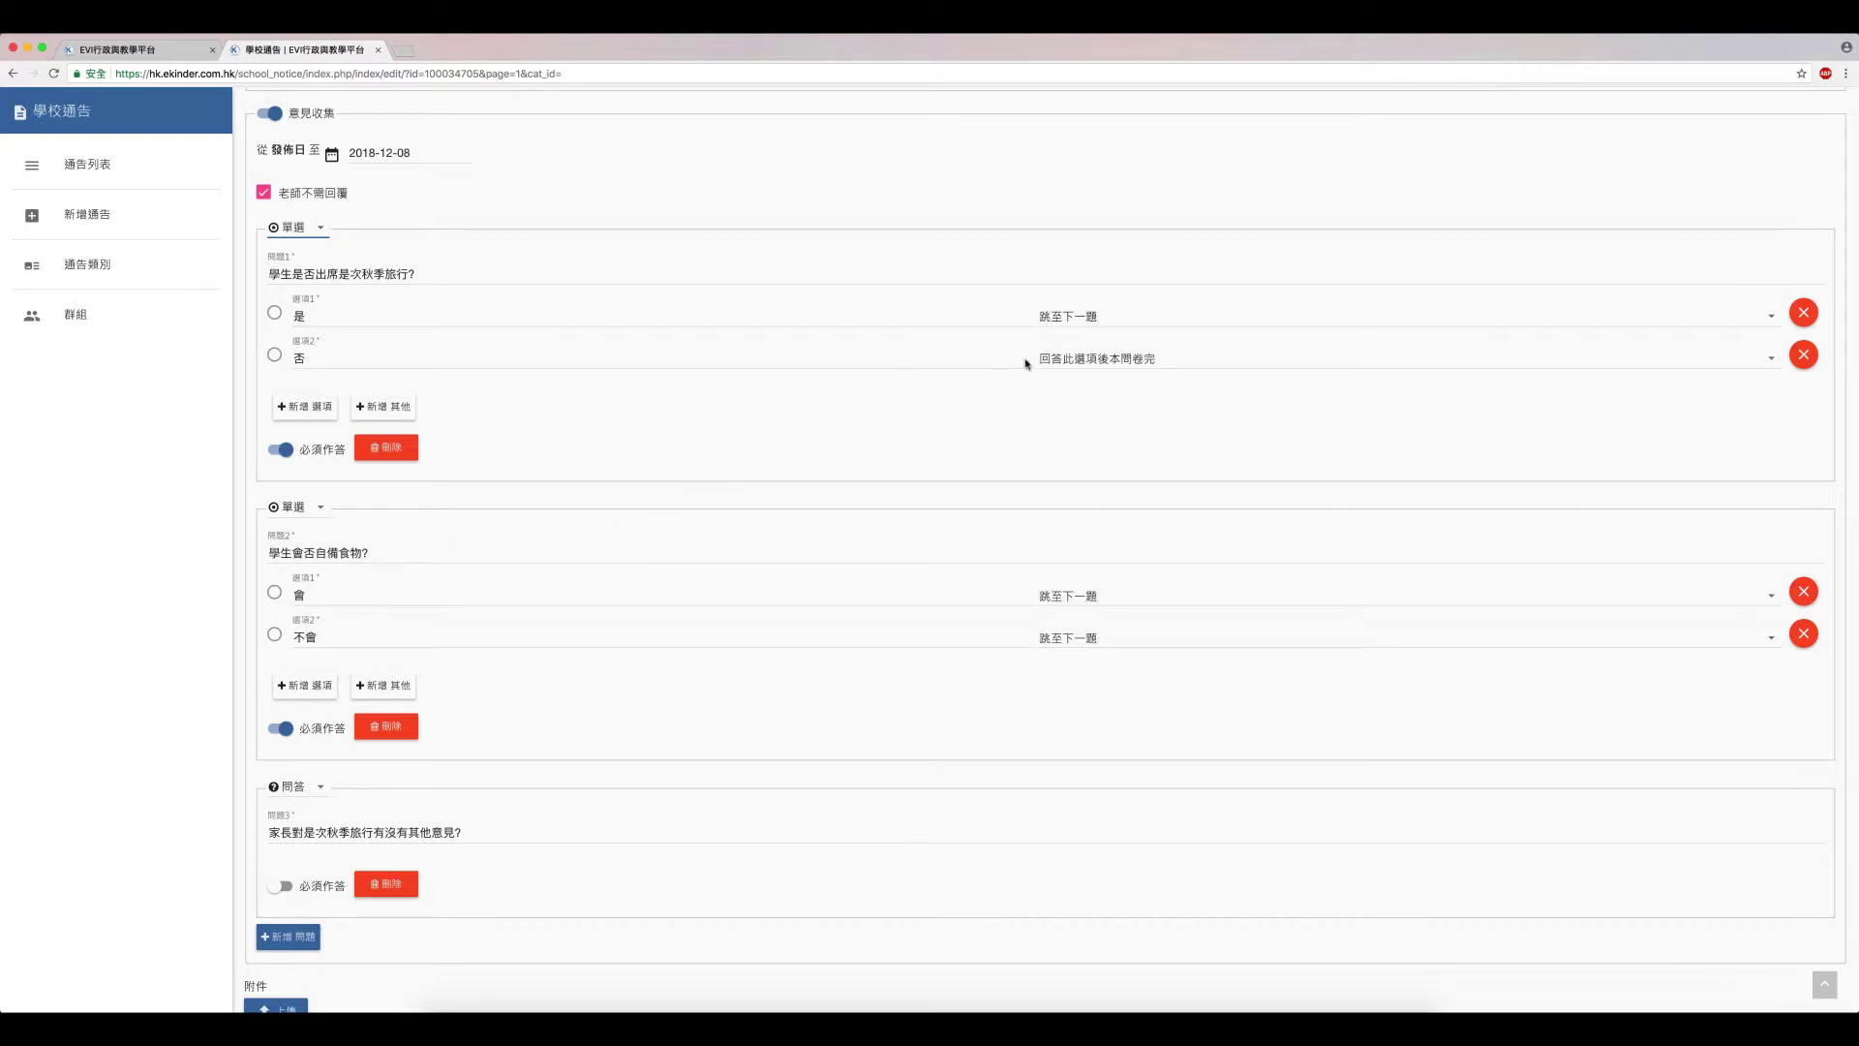
pyautogui.click(1110, 323)
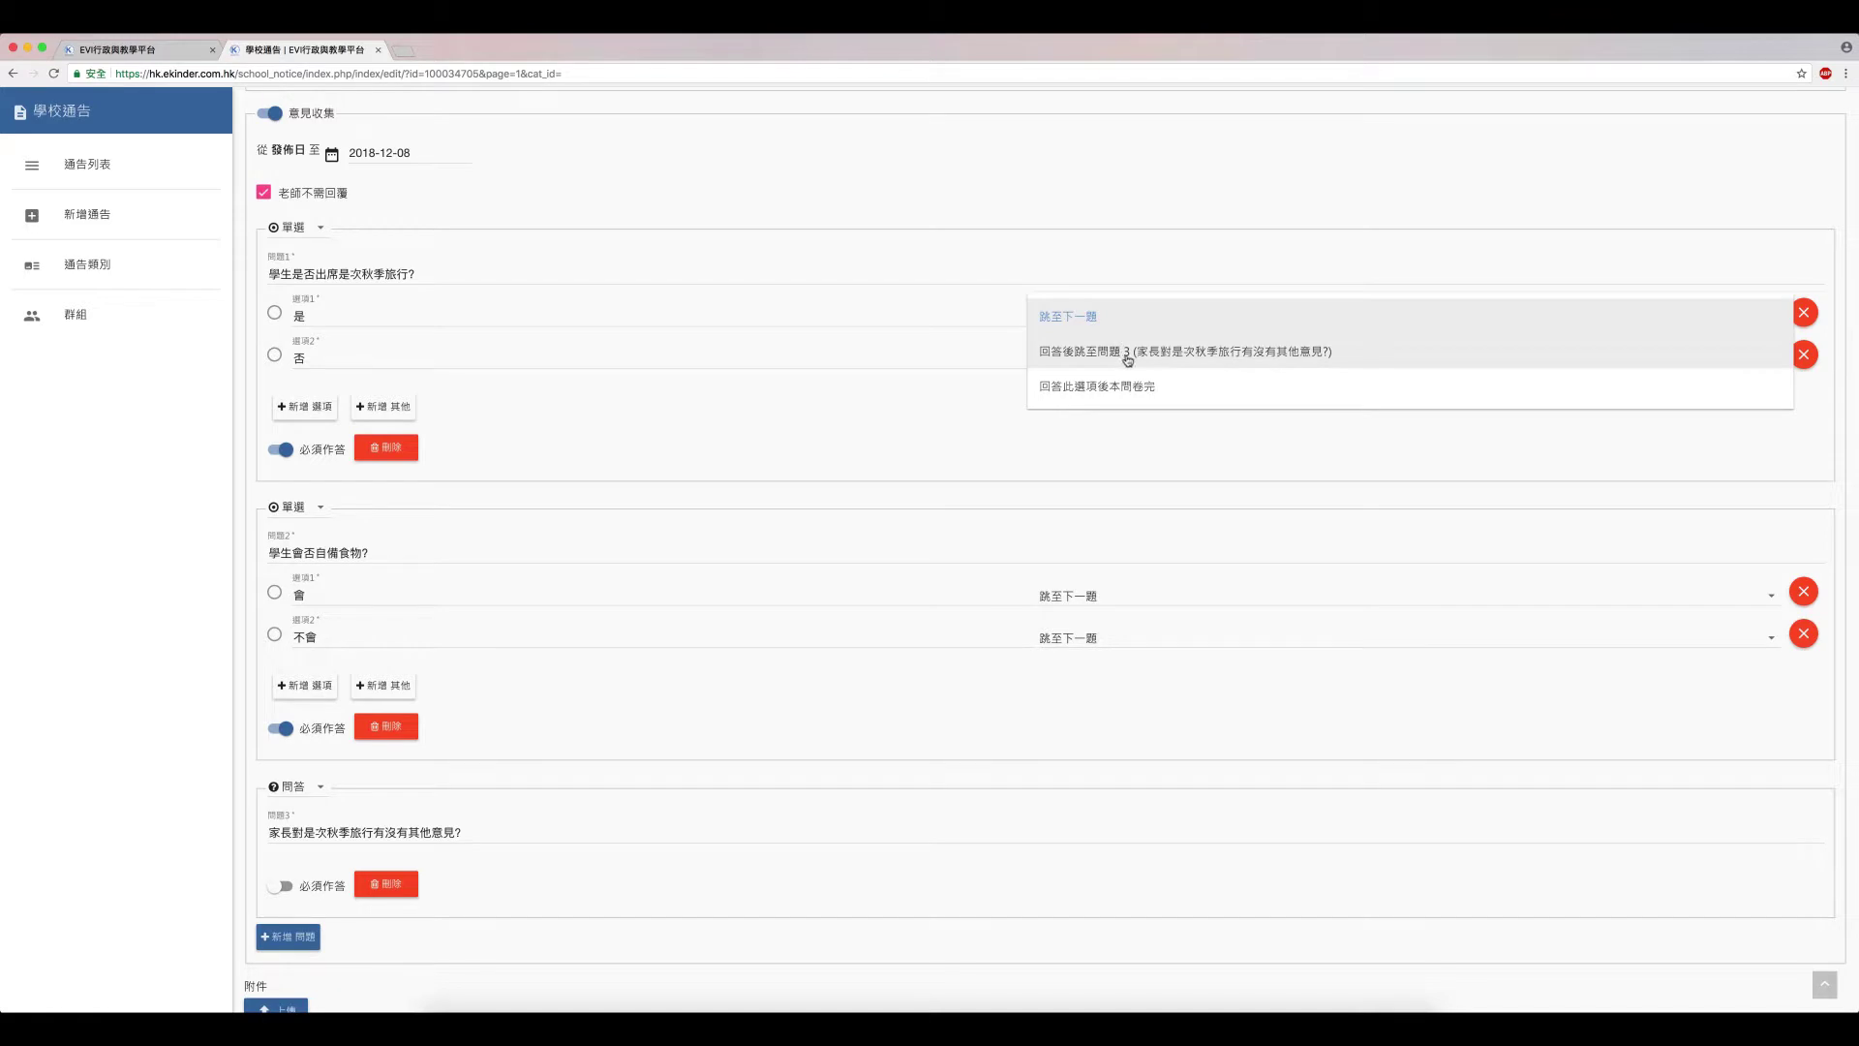
pyautogui.click(1172, 423)
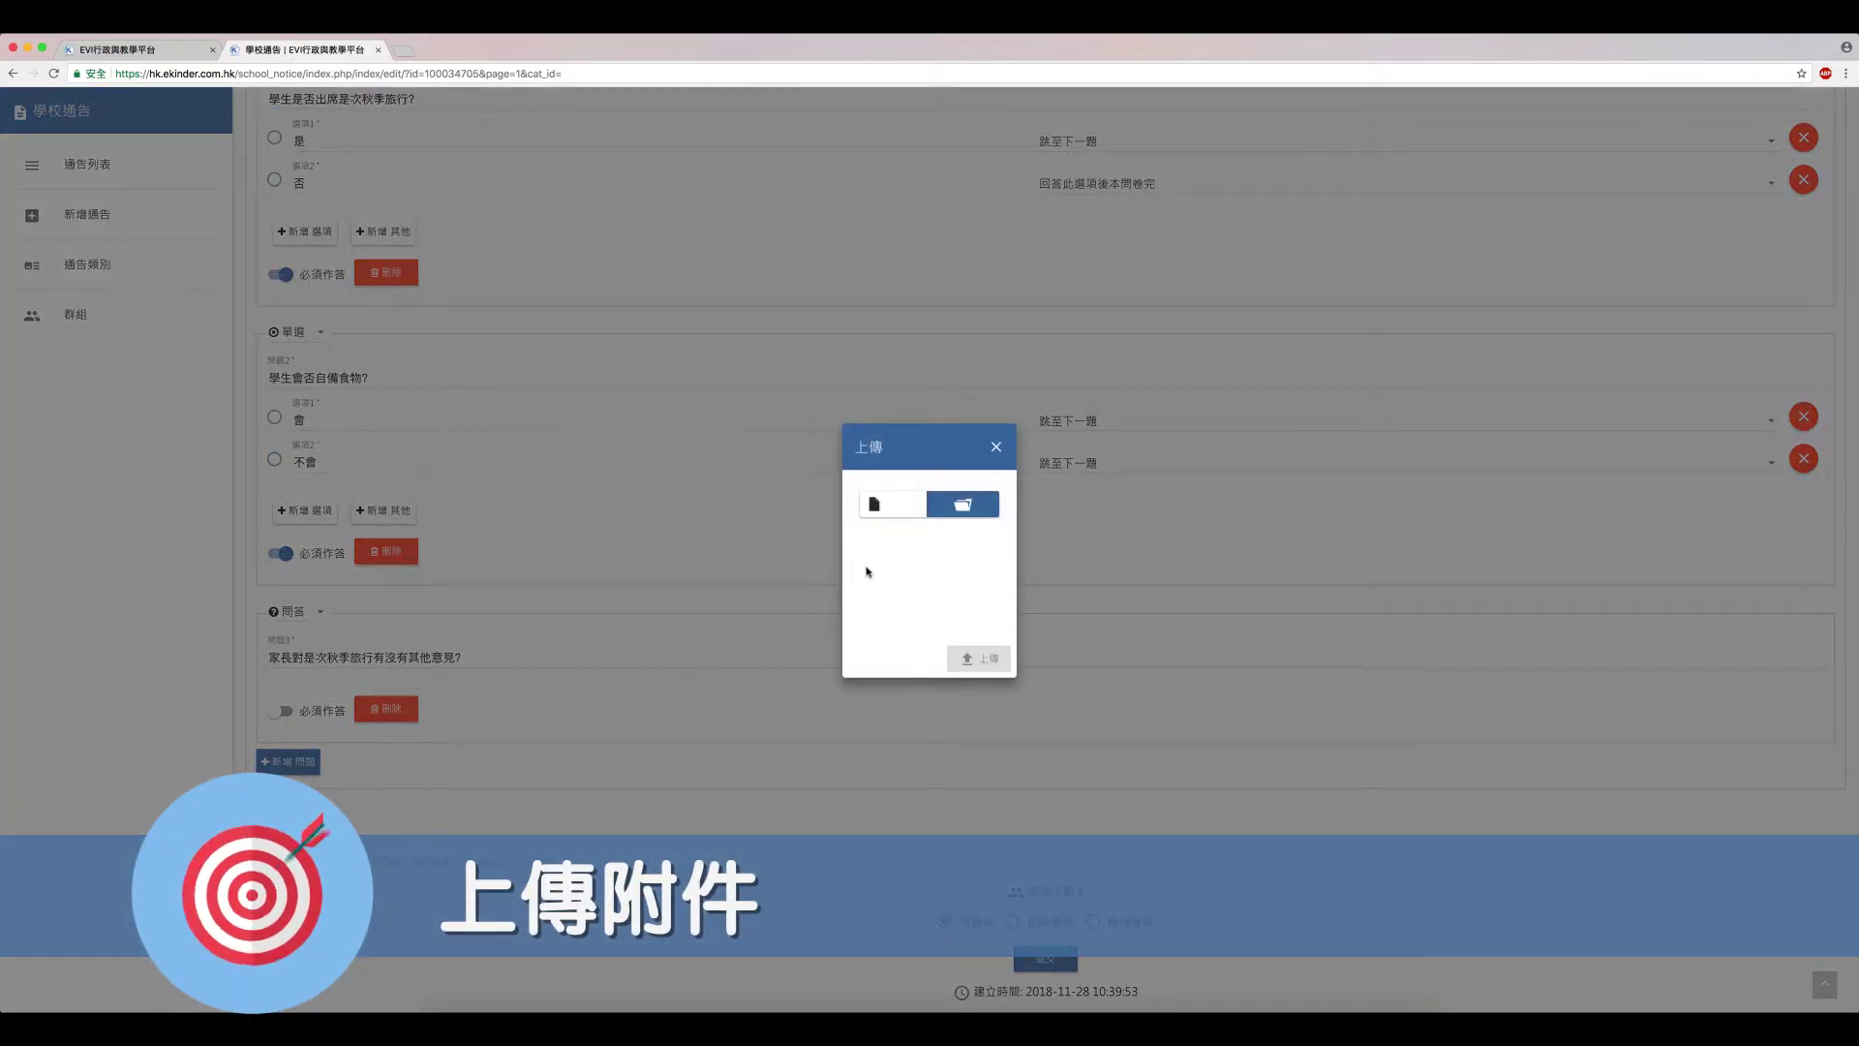
# - Upload a file from the computer as the notice's attachment
pyautogui.click(978, 516)
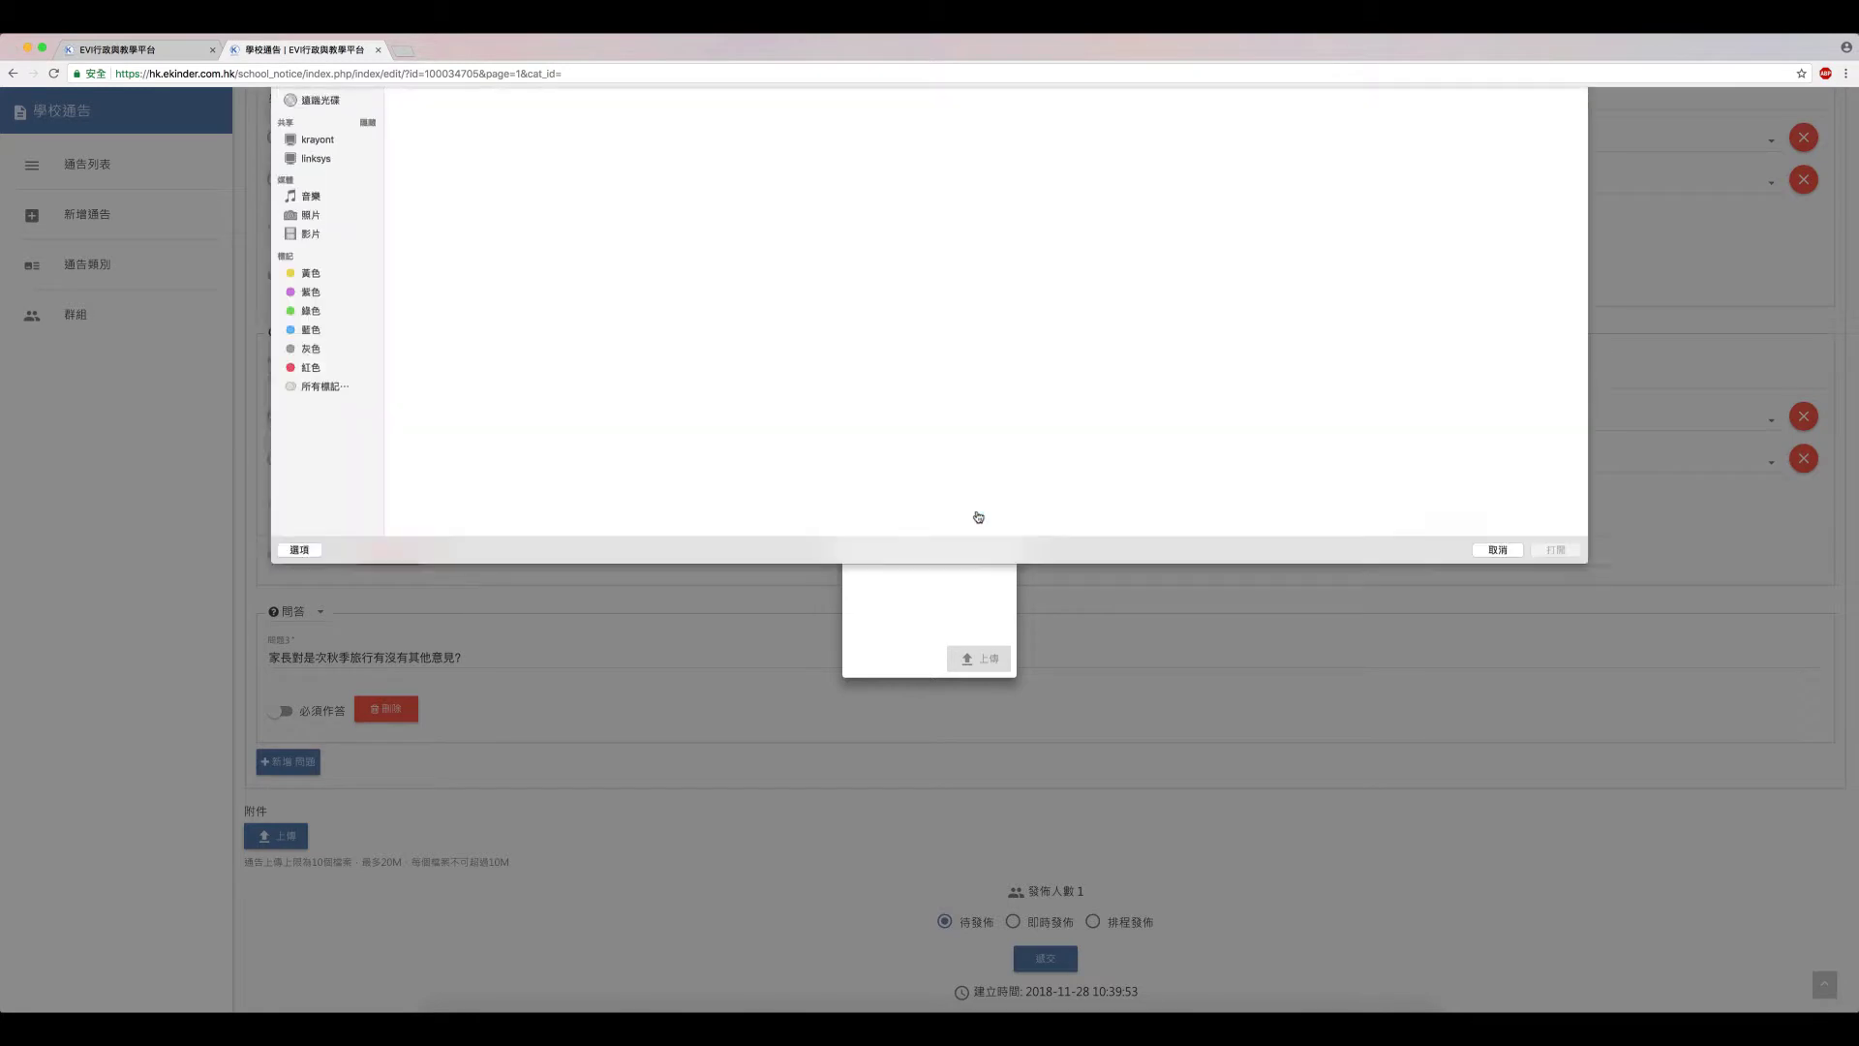
pyautogui.doubleClick(514, 176)
pyautogui.click(980, 651)
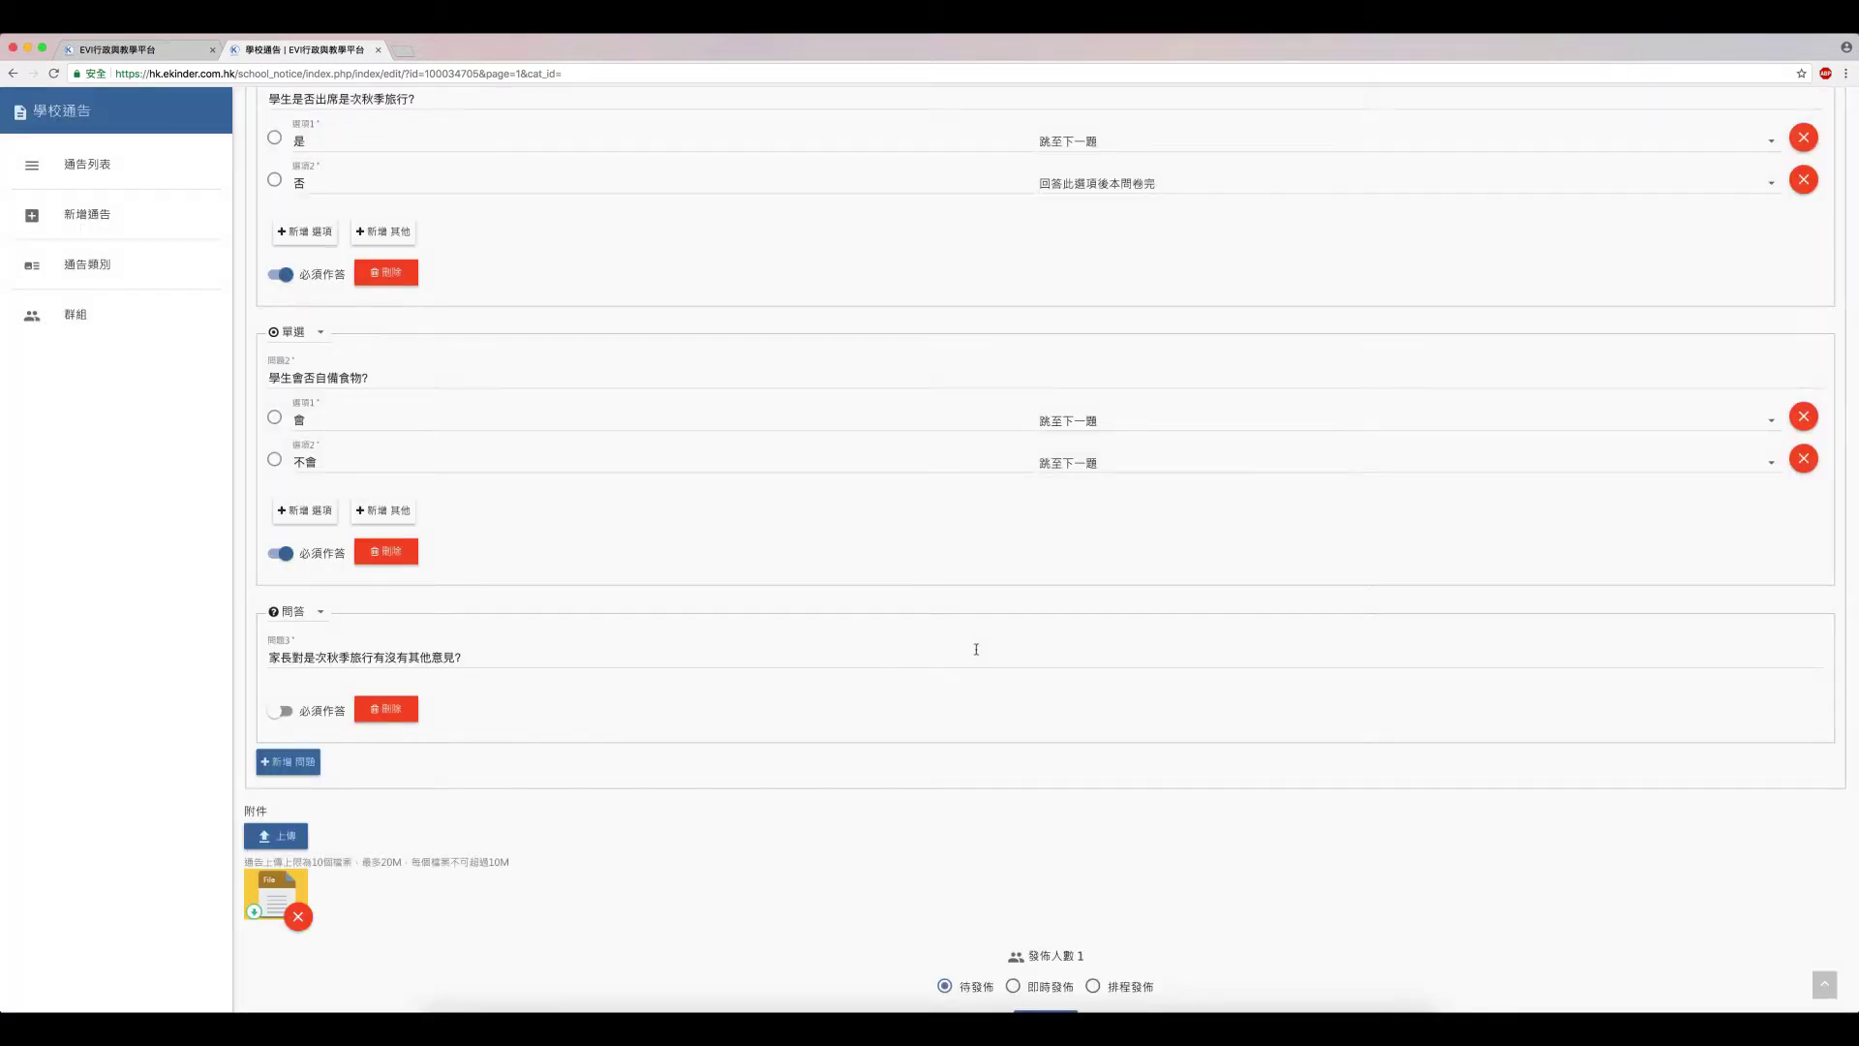
# - Schedule the notice for publication (排程發佈) on 2018-11-28 at 12:31 and submit it
pyautogui.scroll(-1, 976, 649)
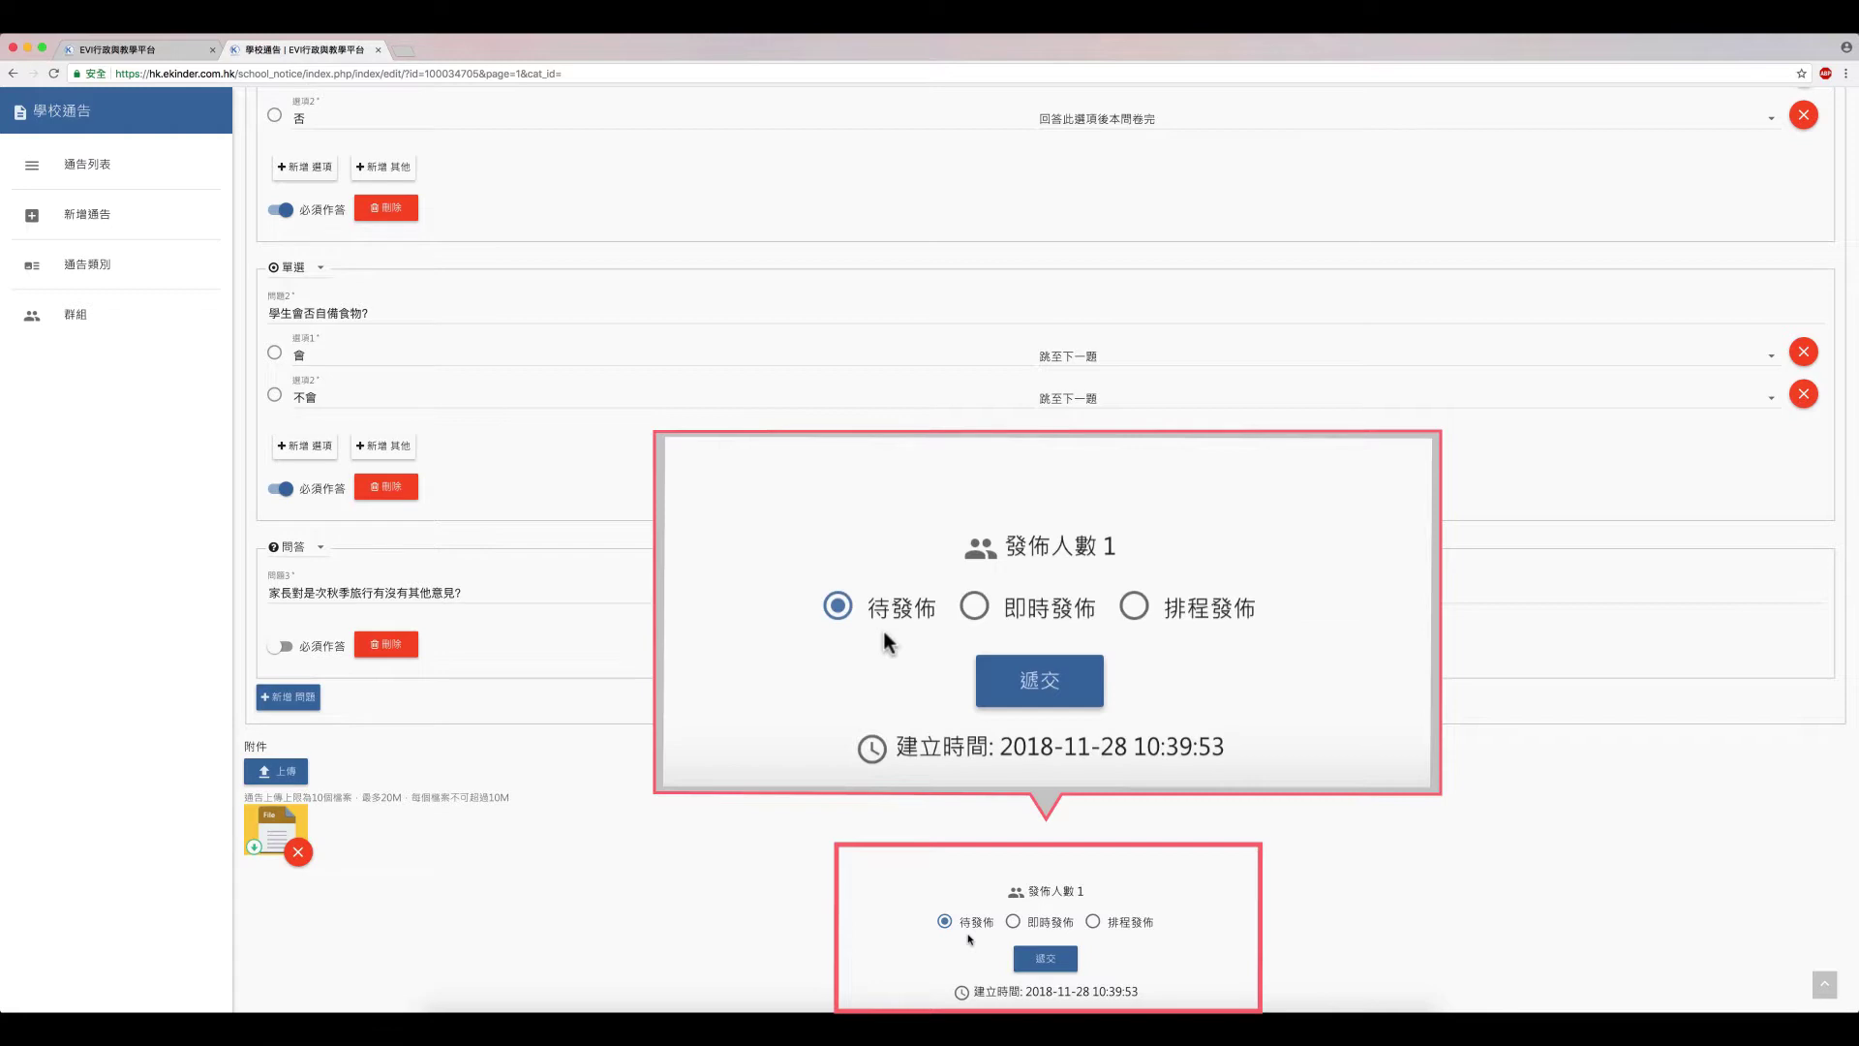
pyautogui.click(1027, 932)
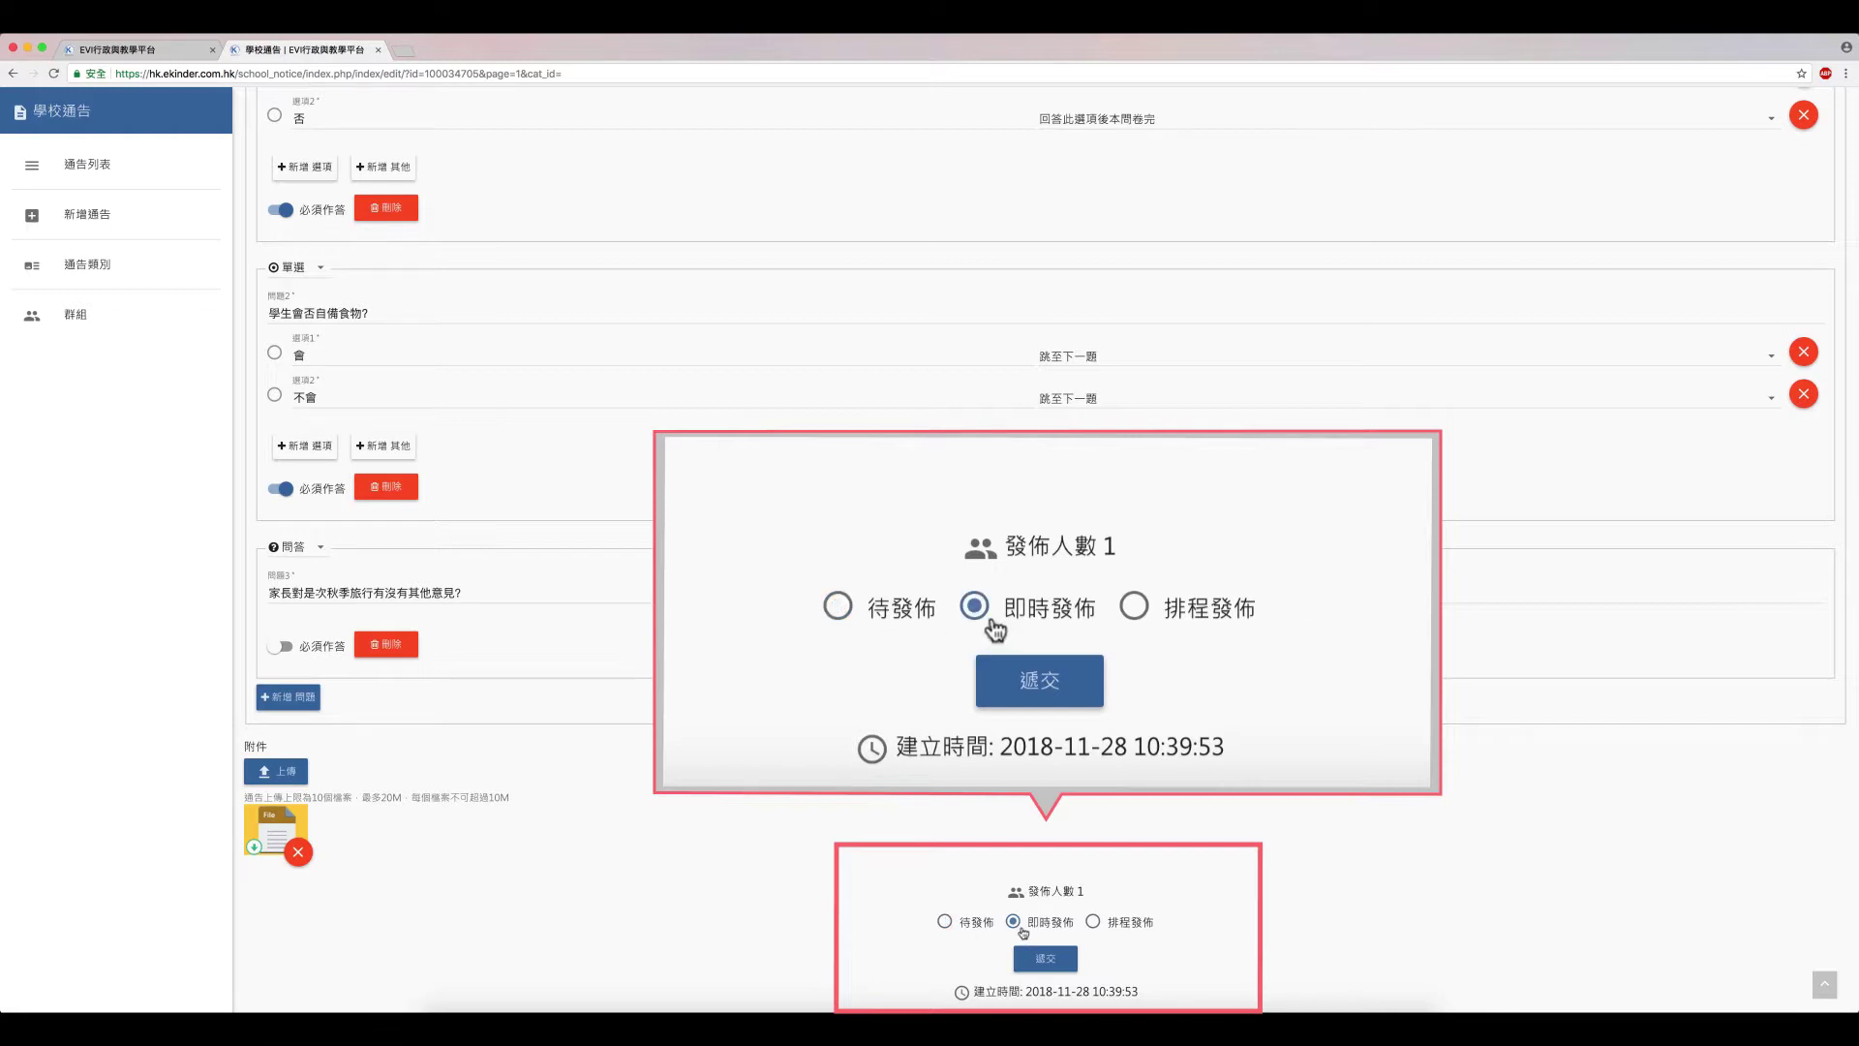
pyautogui.click(1093, 920)
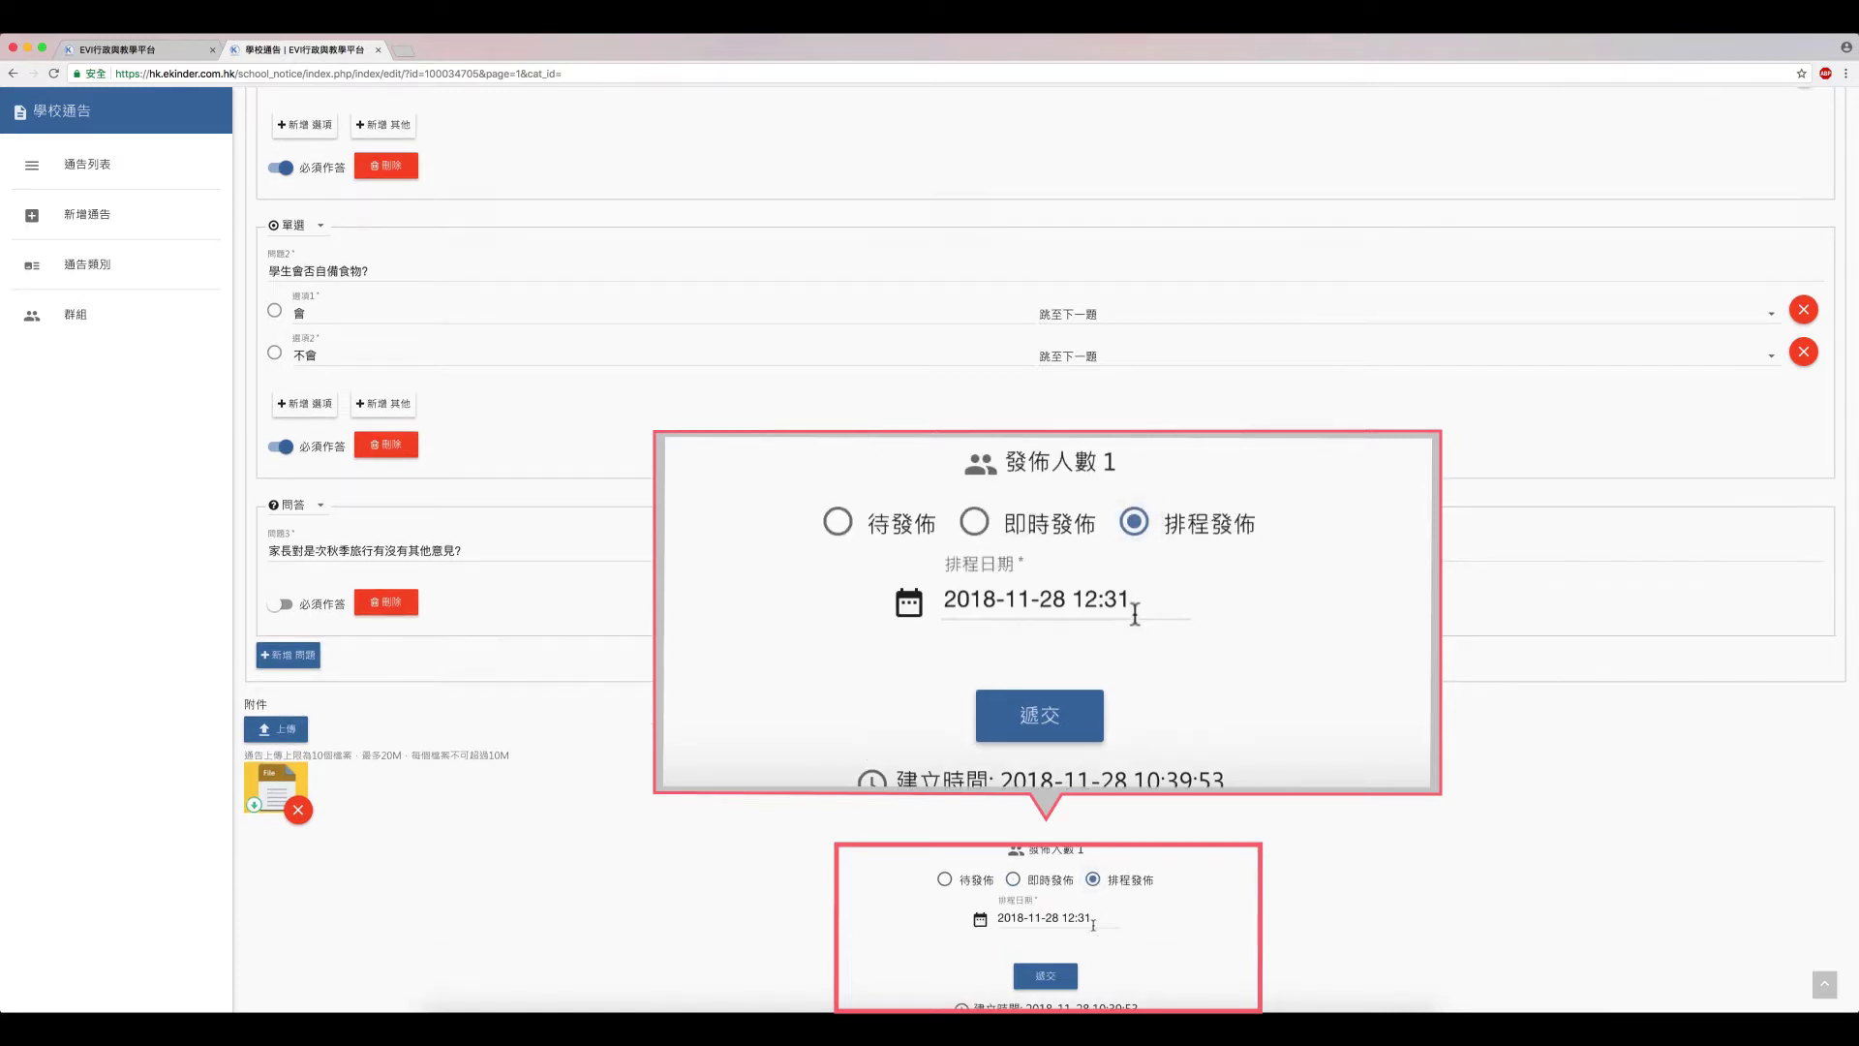
pyautogui.click(1094, 922)
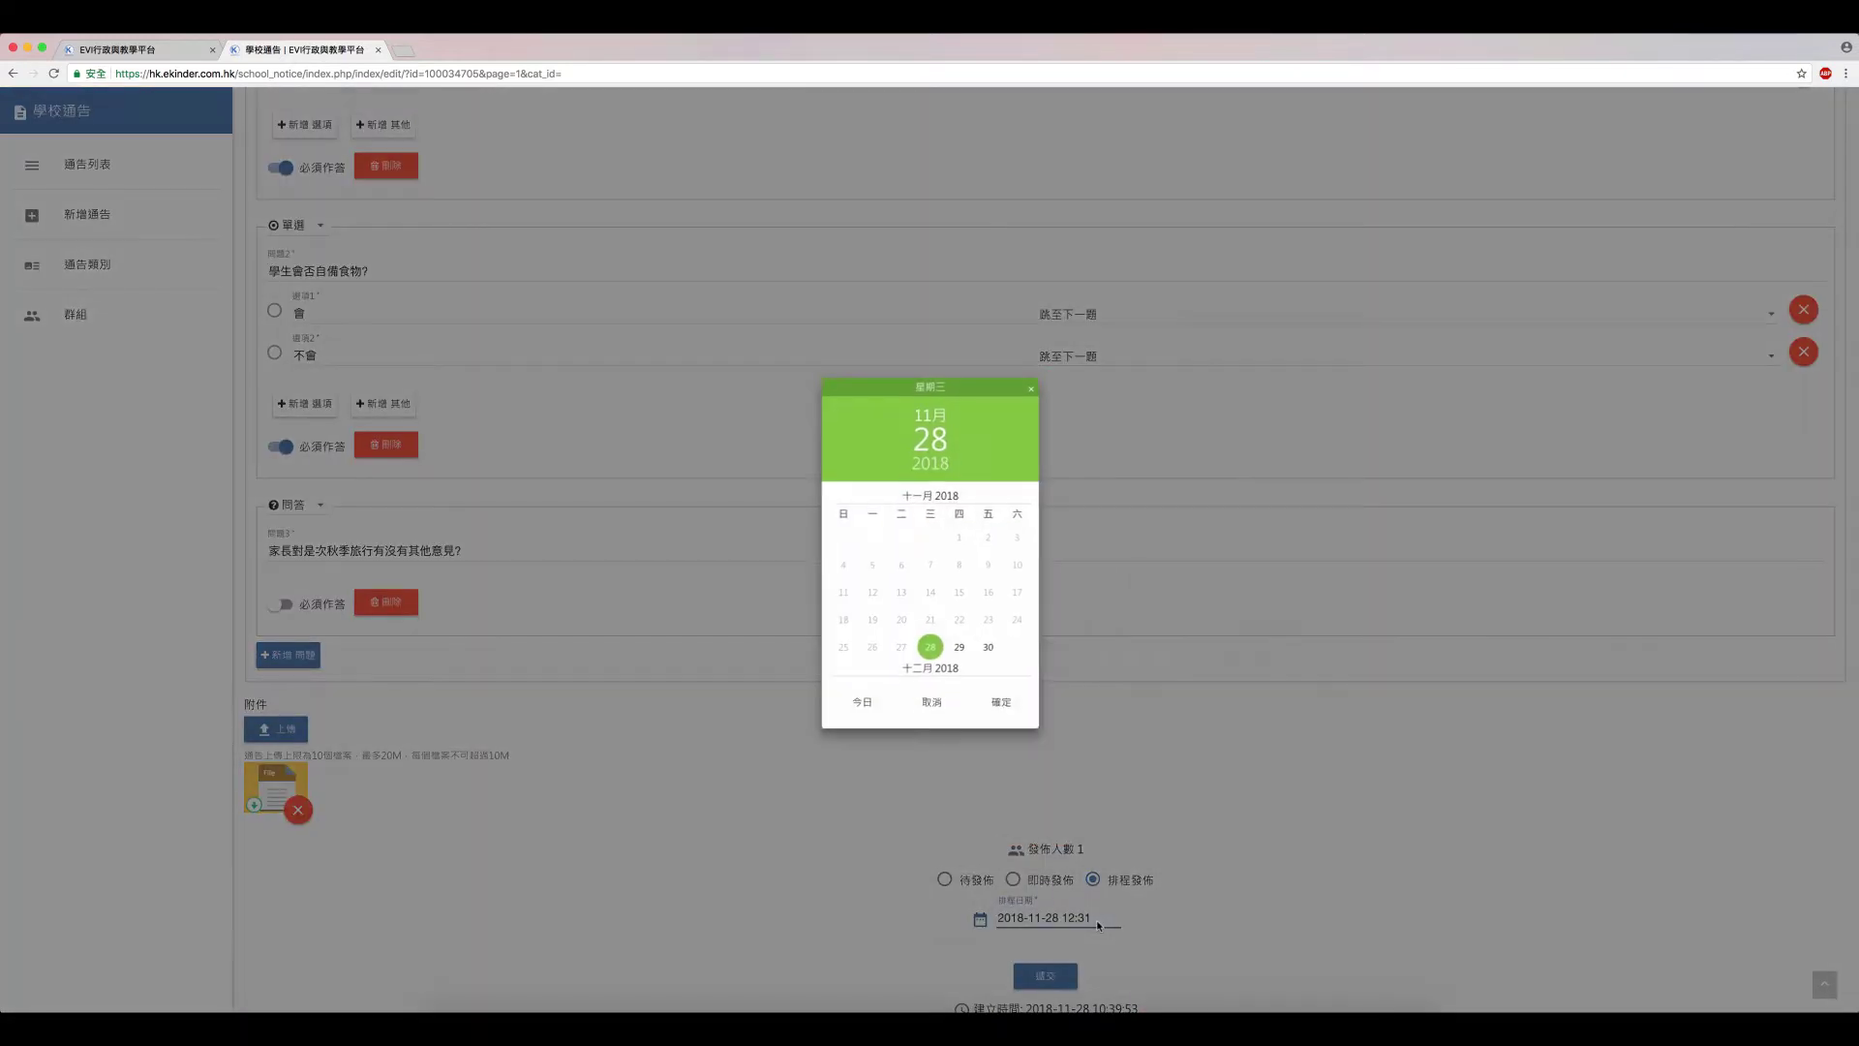
pyautogui.click(998, 700)
pyautogui.click(992, 720)
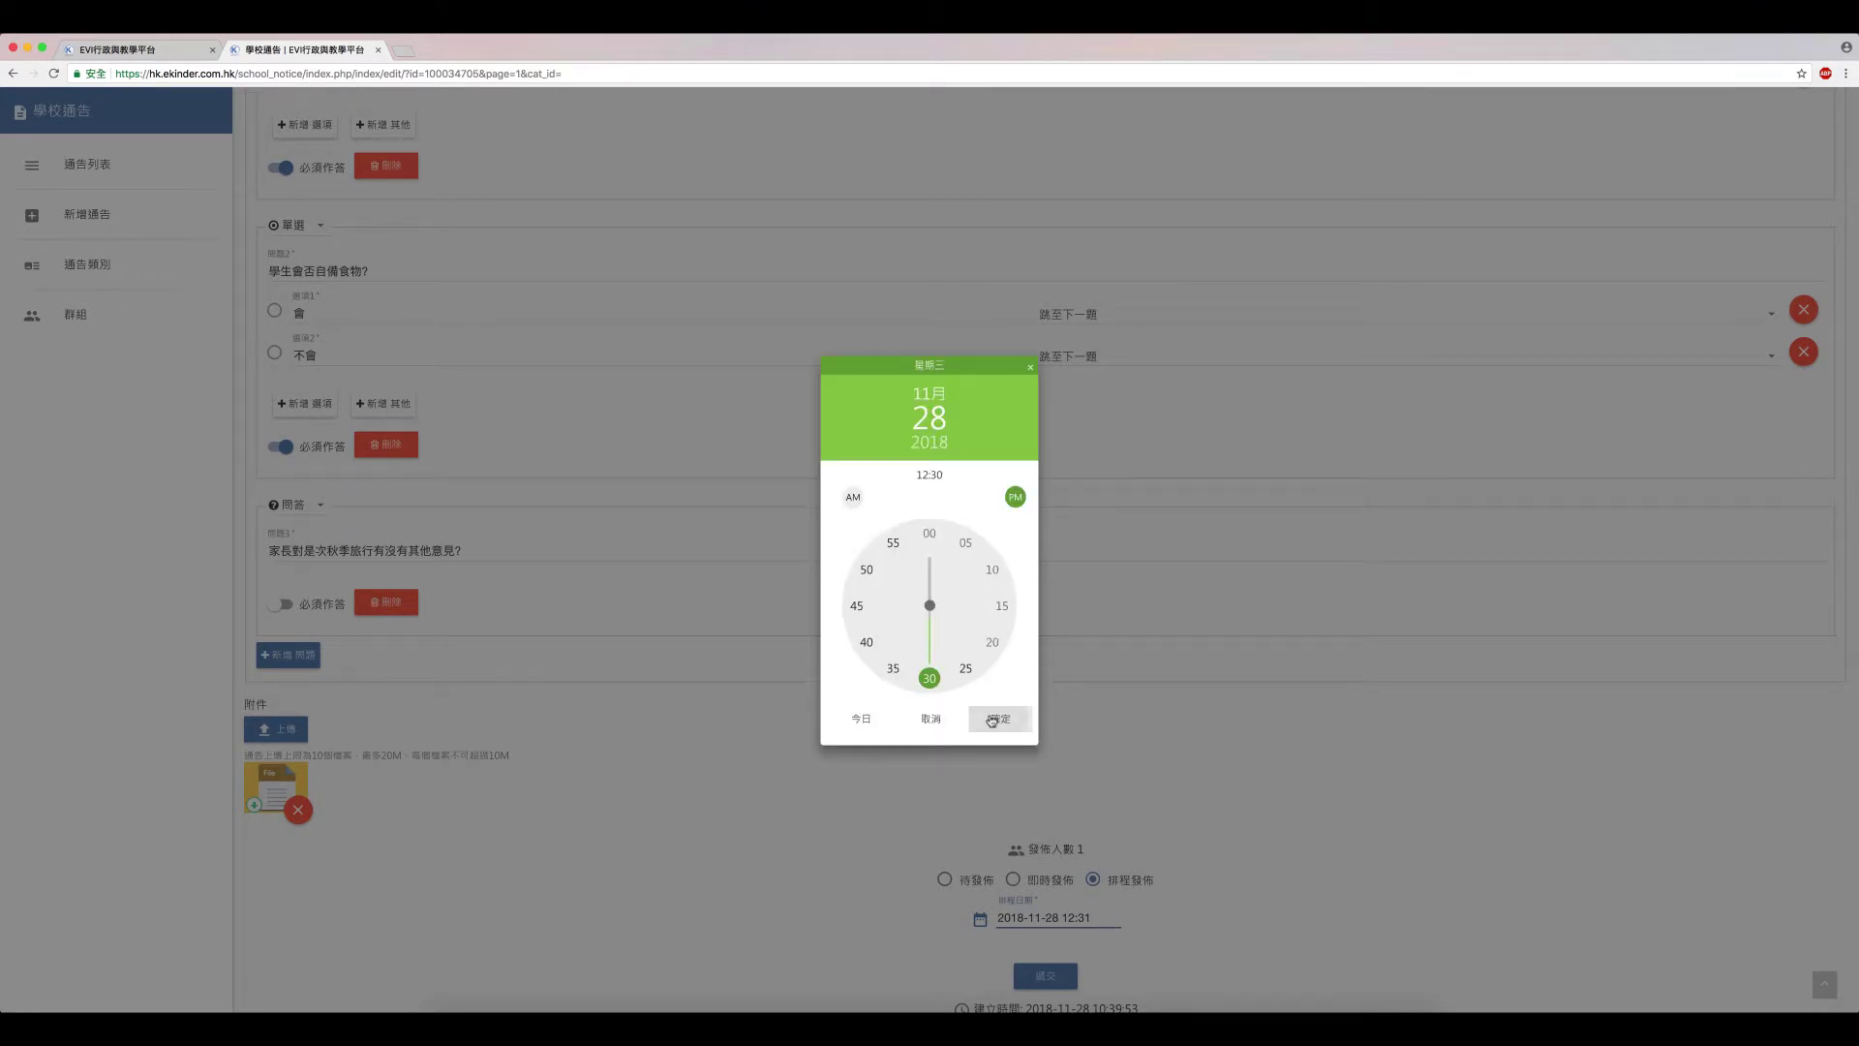
pyautogui.click(994, 719)
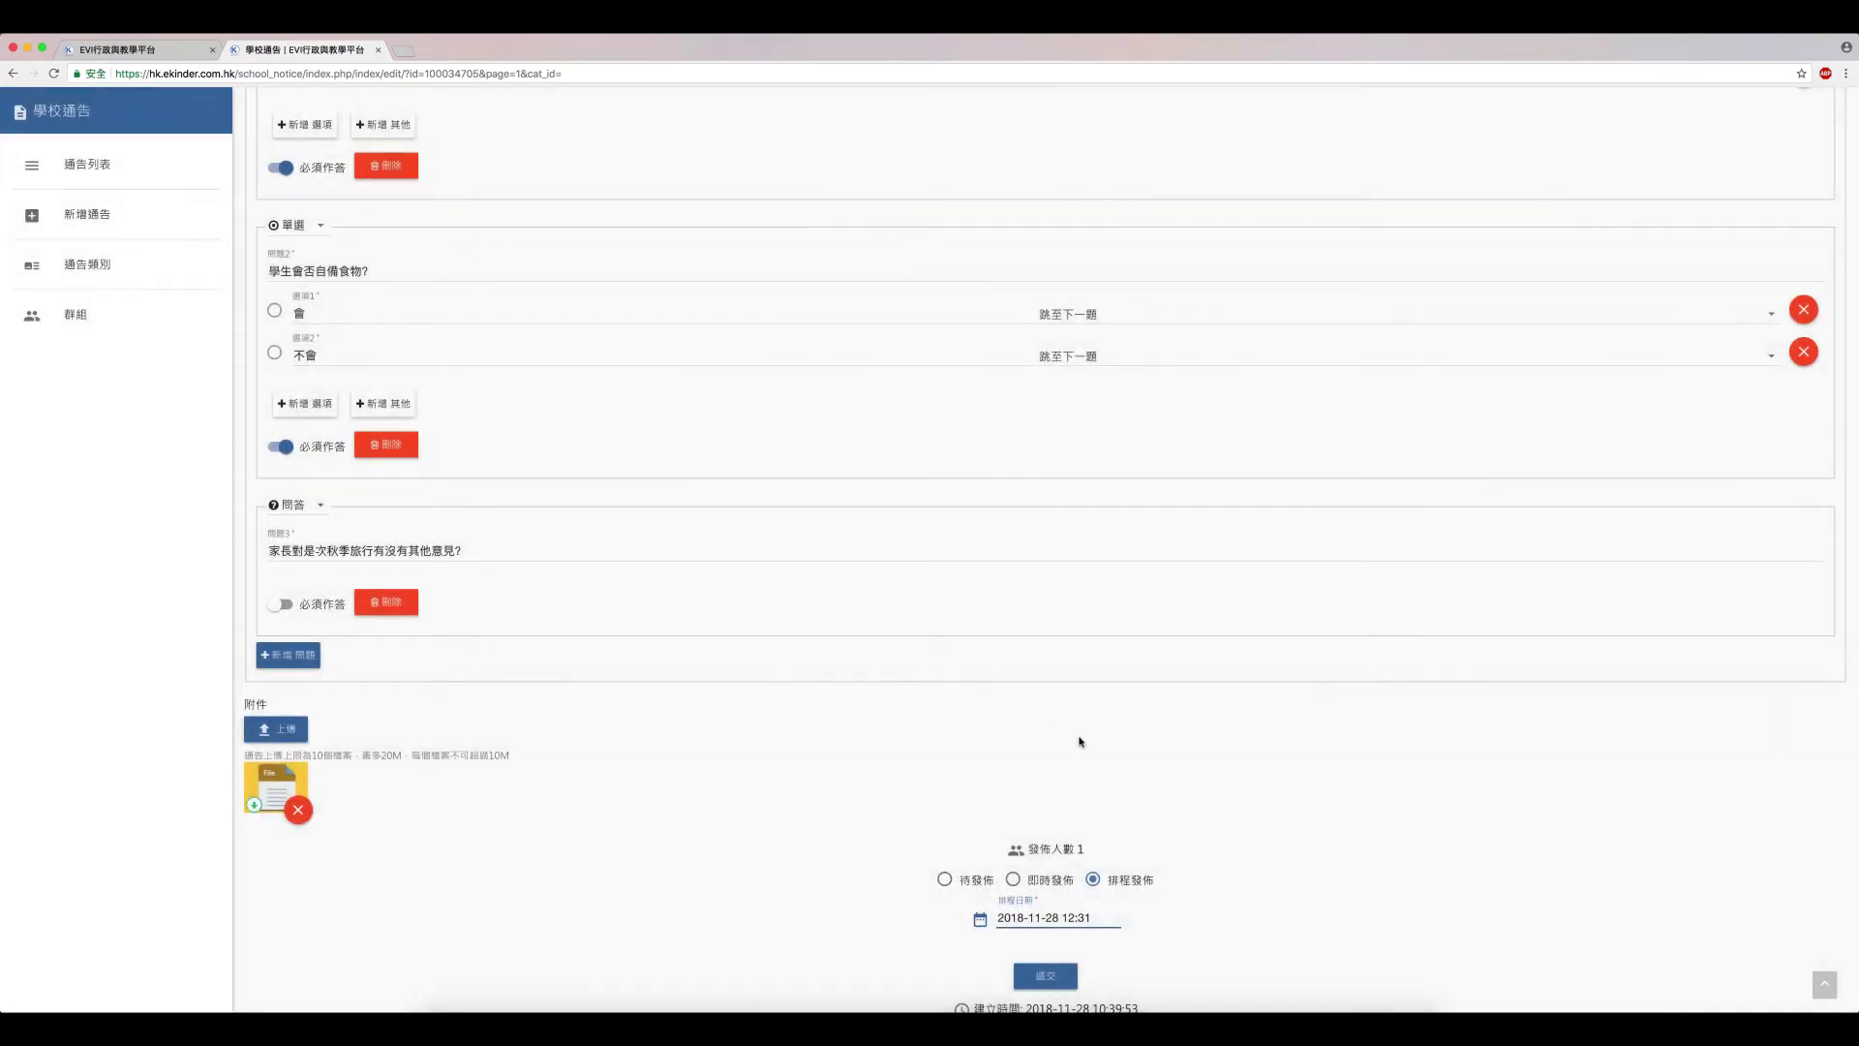
pyautogui.scroll(-1, 1249, 867)
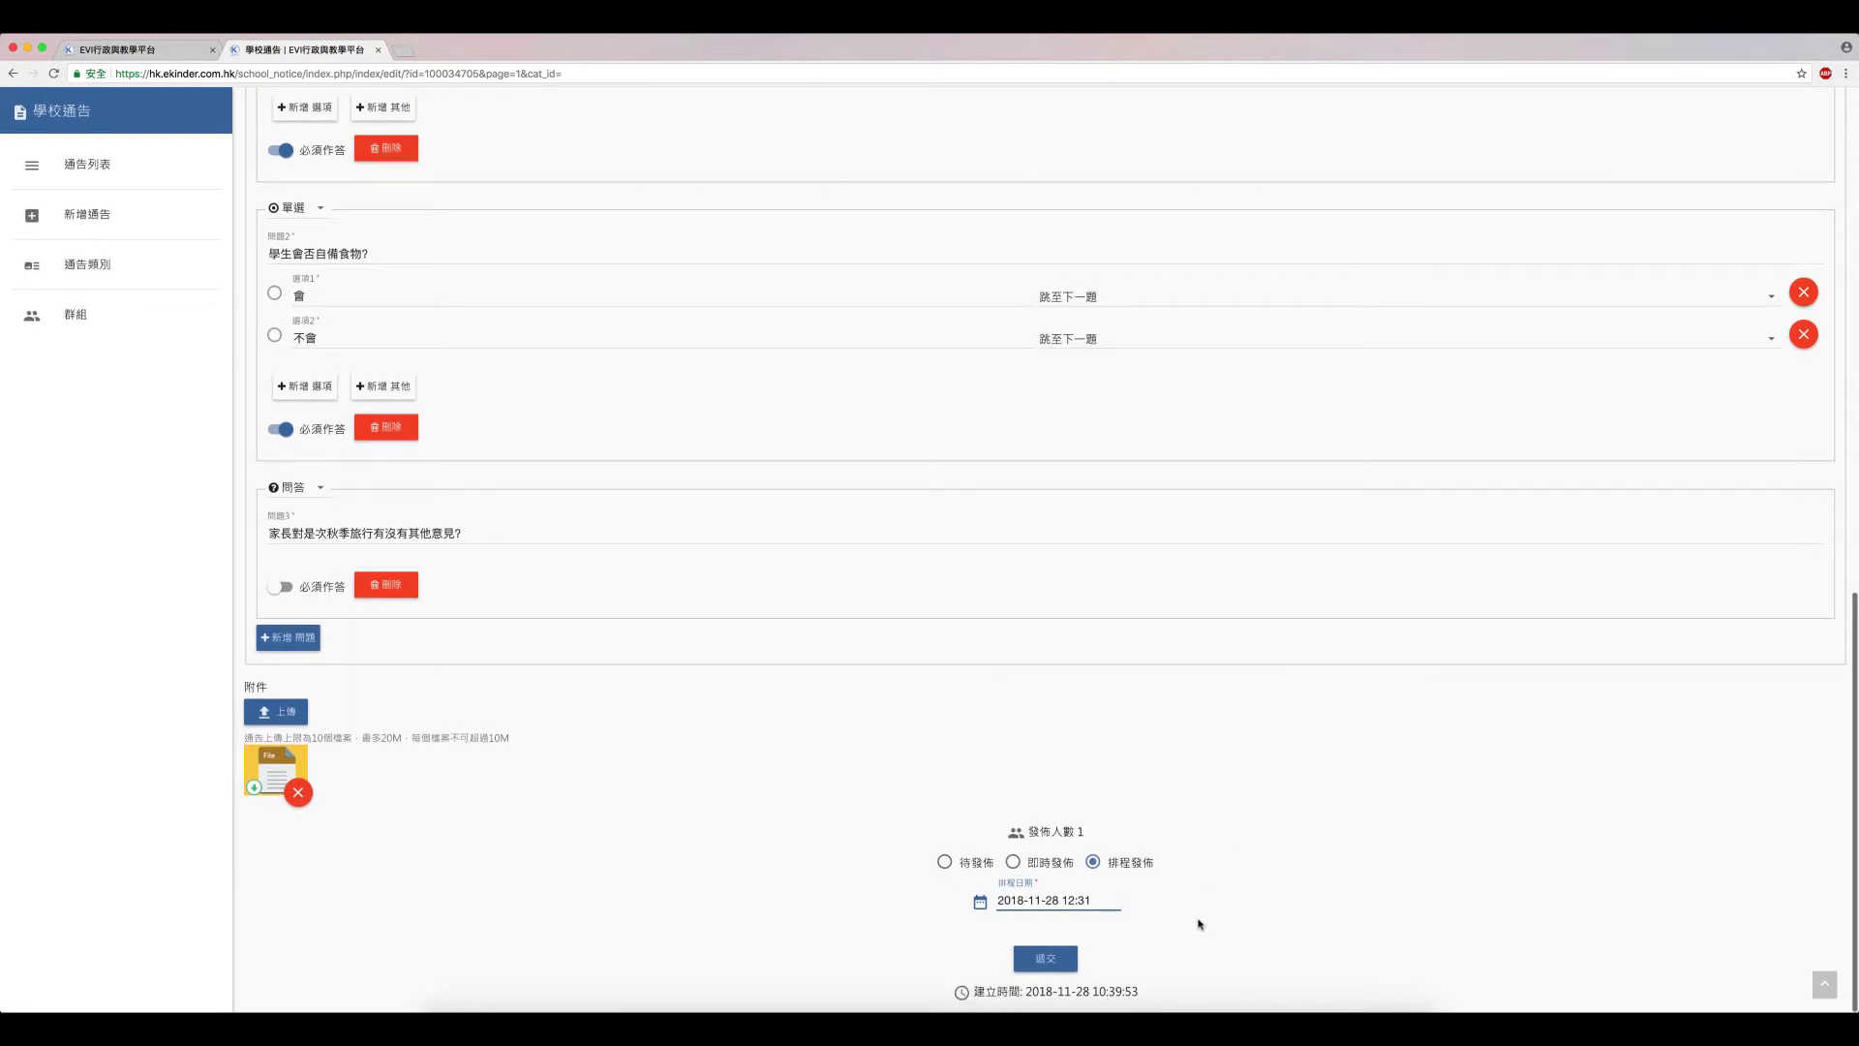
pyautogui.click(1045, 959)
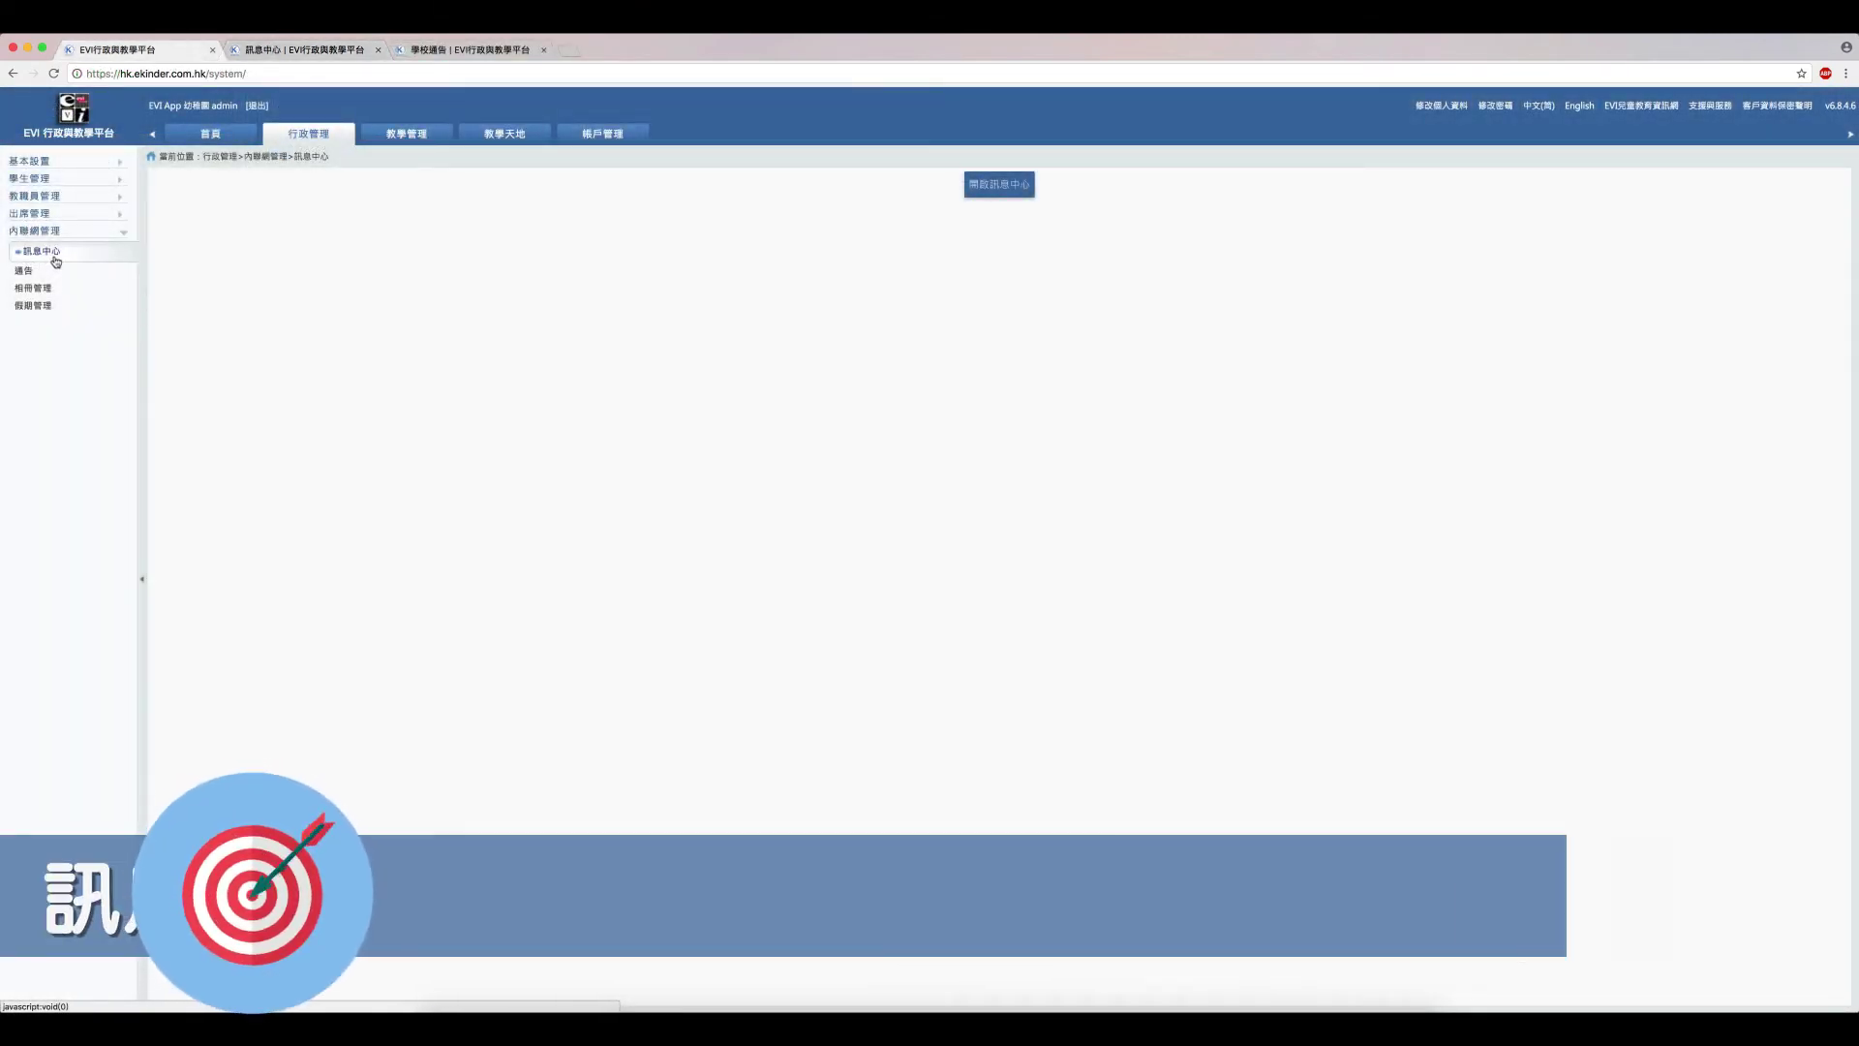
# - Open the message center (訊息中心) and review its list of groups
pyautogui.click(55, 261)
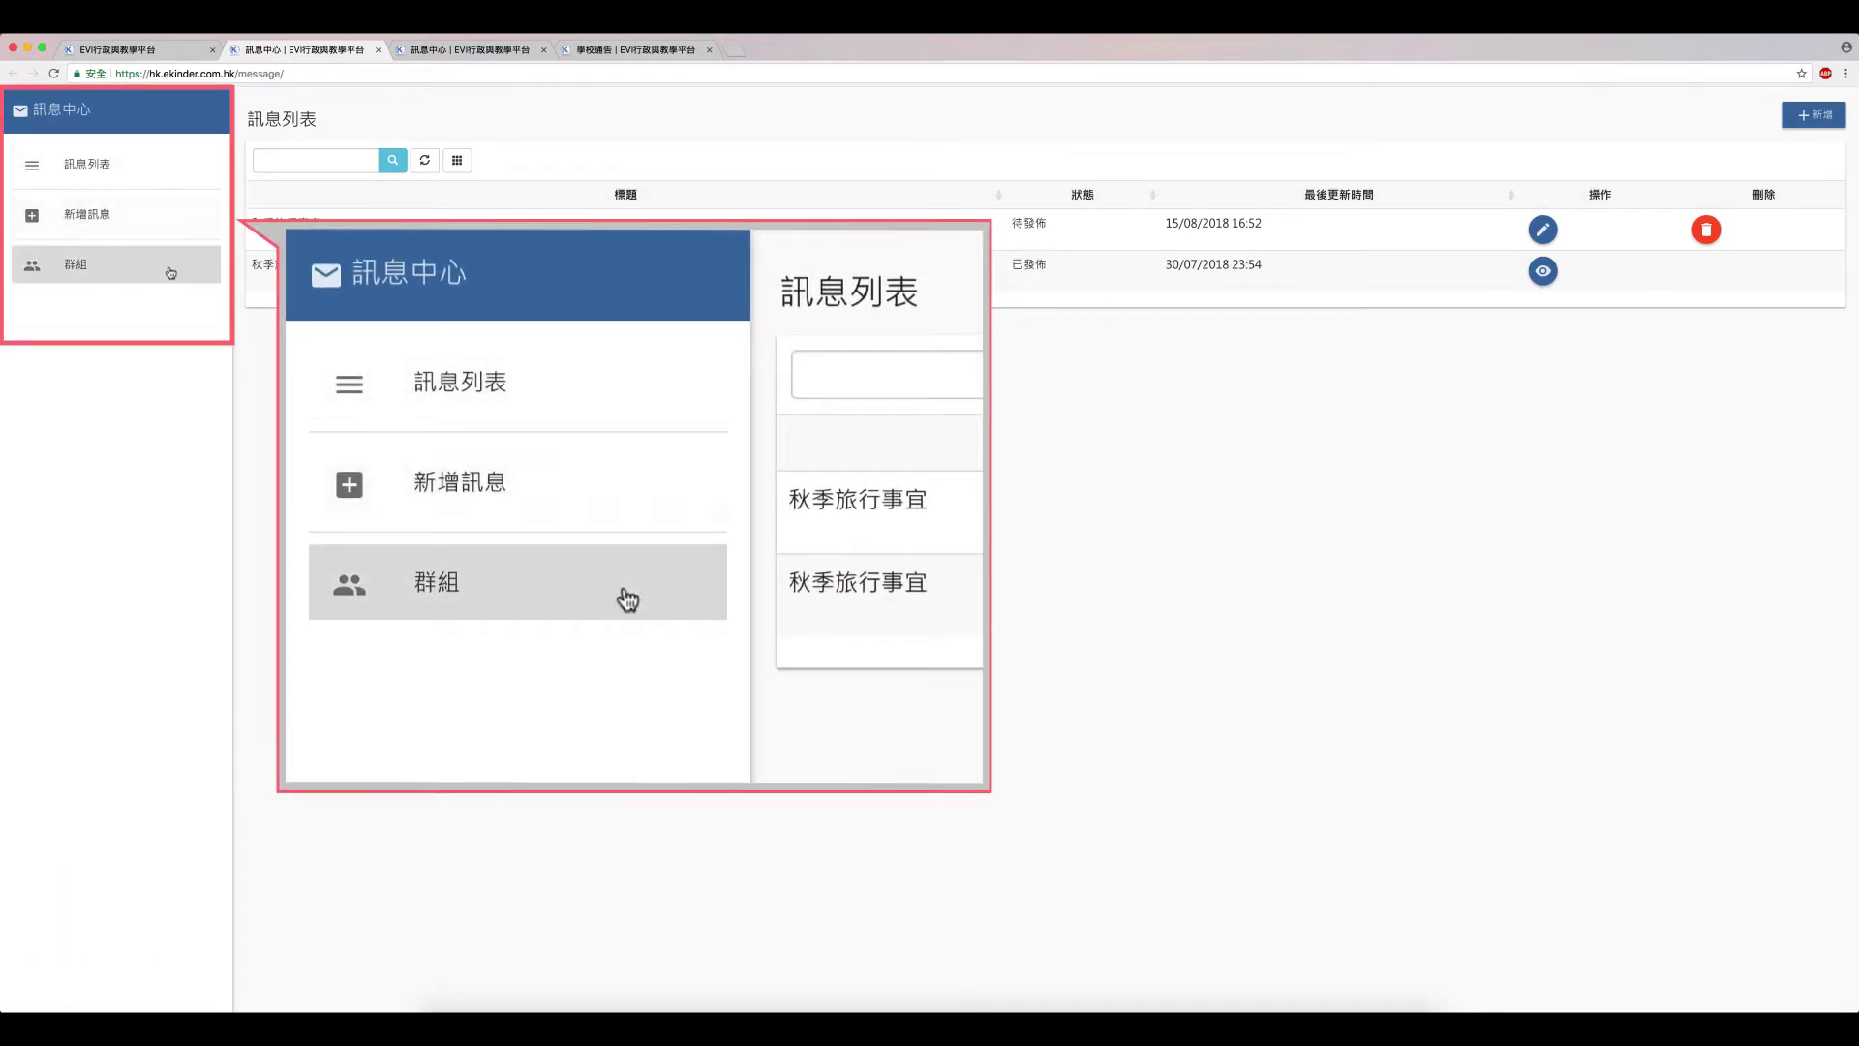
pyautogui.click(171, 272)
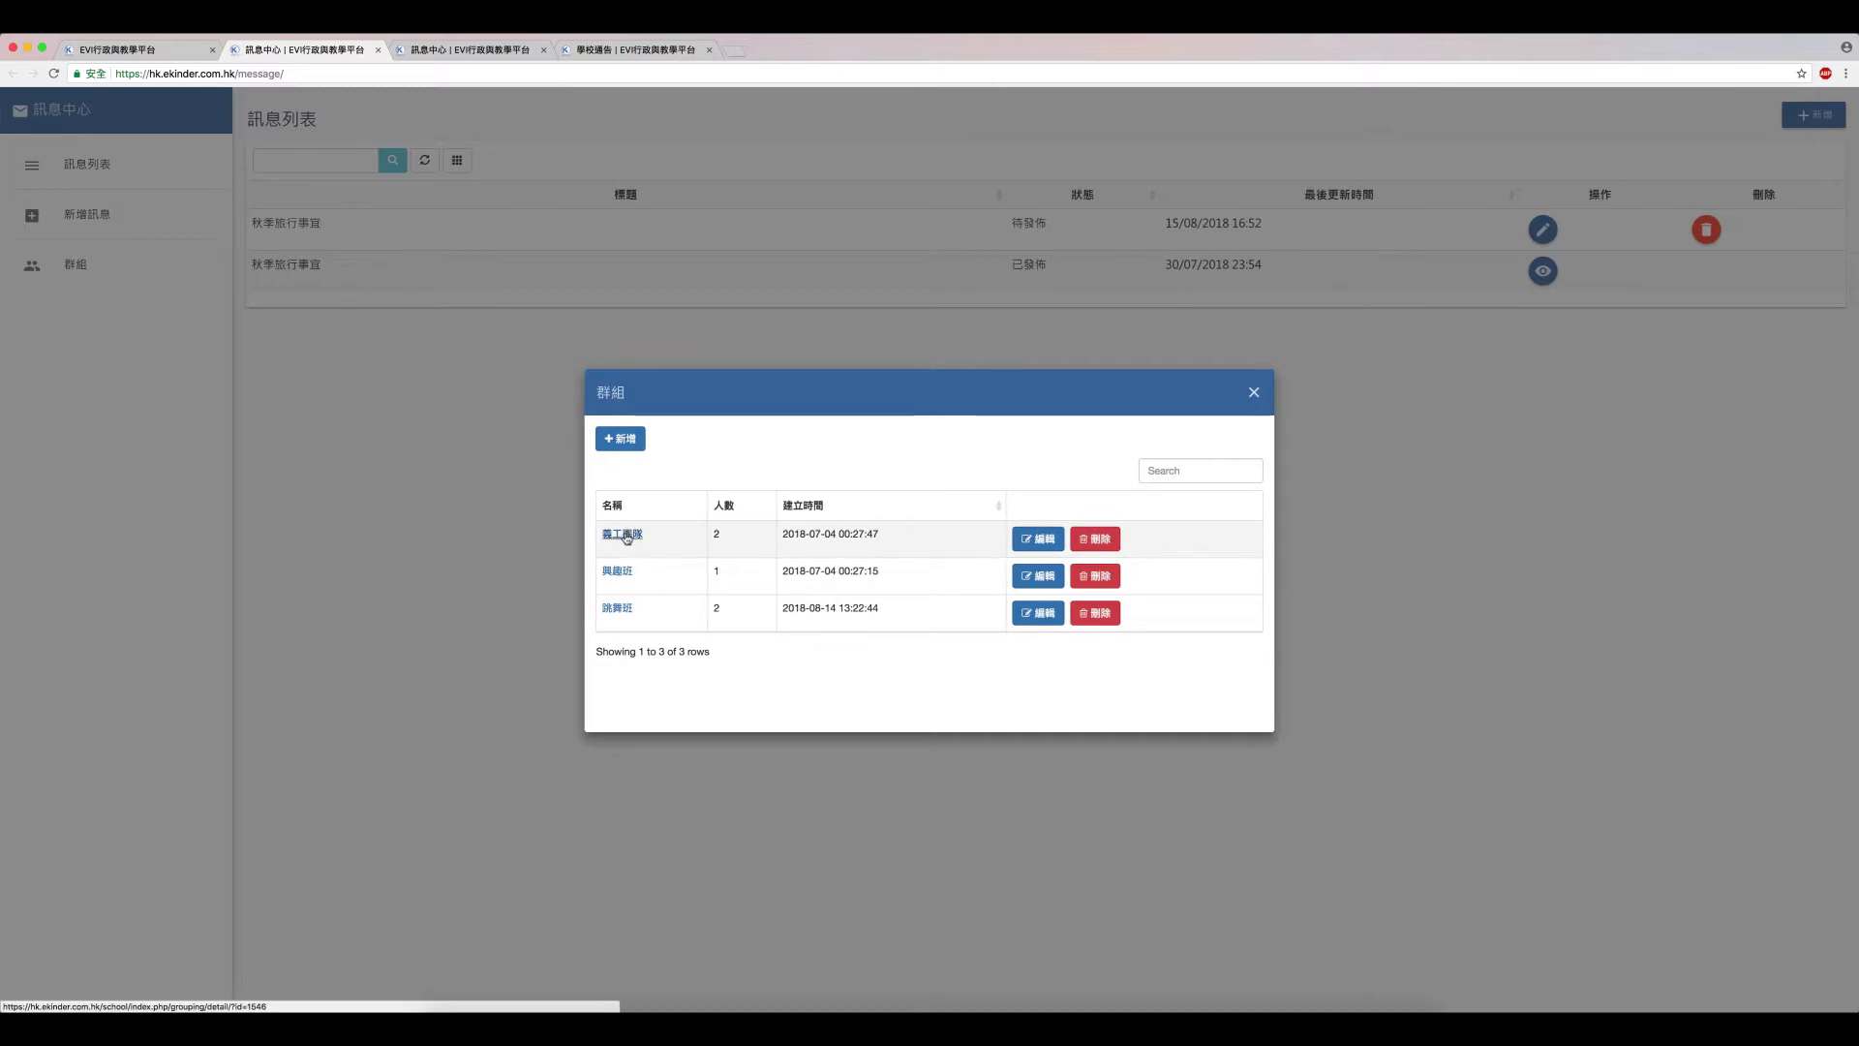
pyautogui.click(1253, 391)
# - Look over the blank new message form, return to the message list and open the unpublished 秋季旅行事宜 message
pyautogui.click(1813, 116)
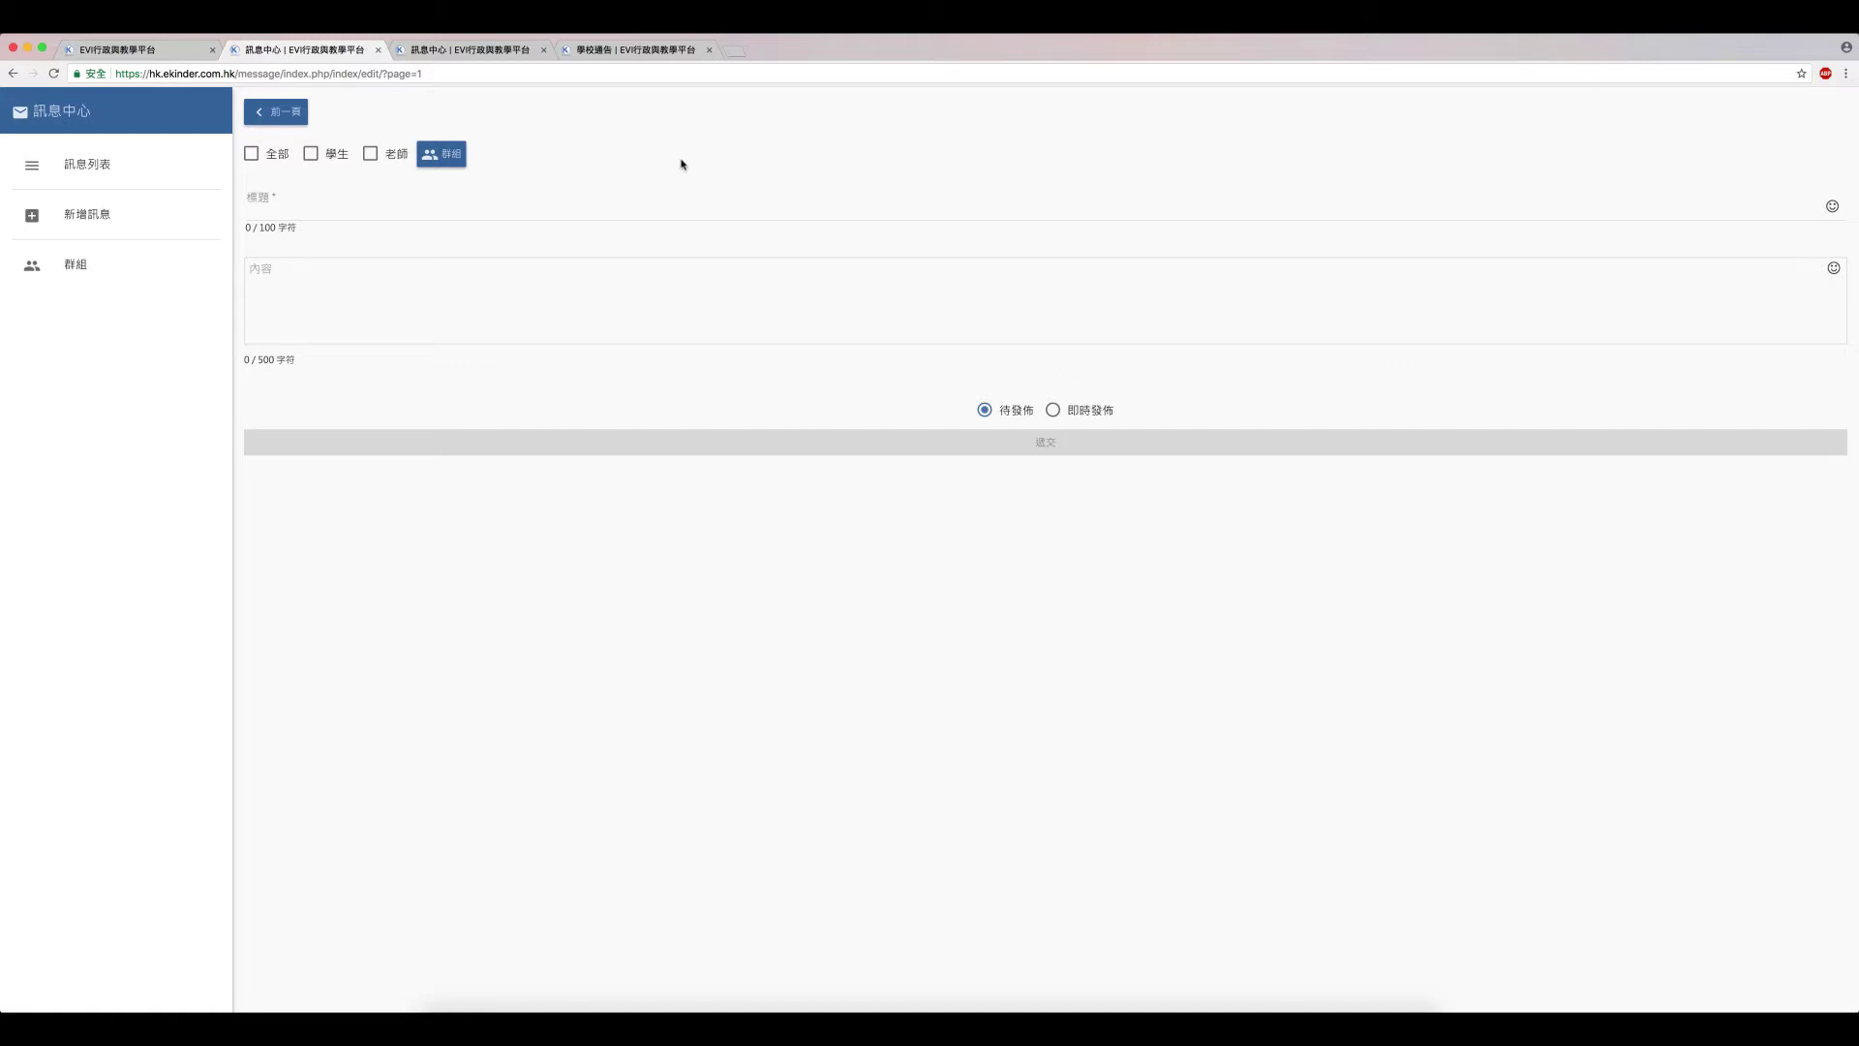
pyautogui.click(105, 178)
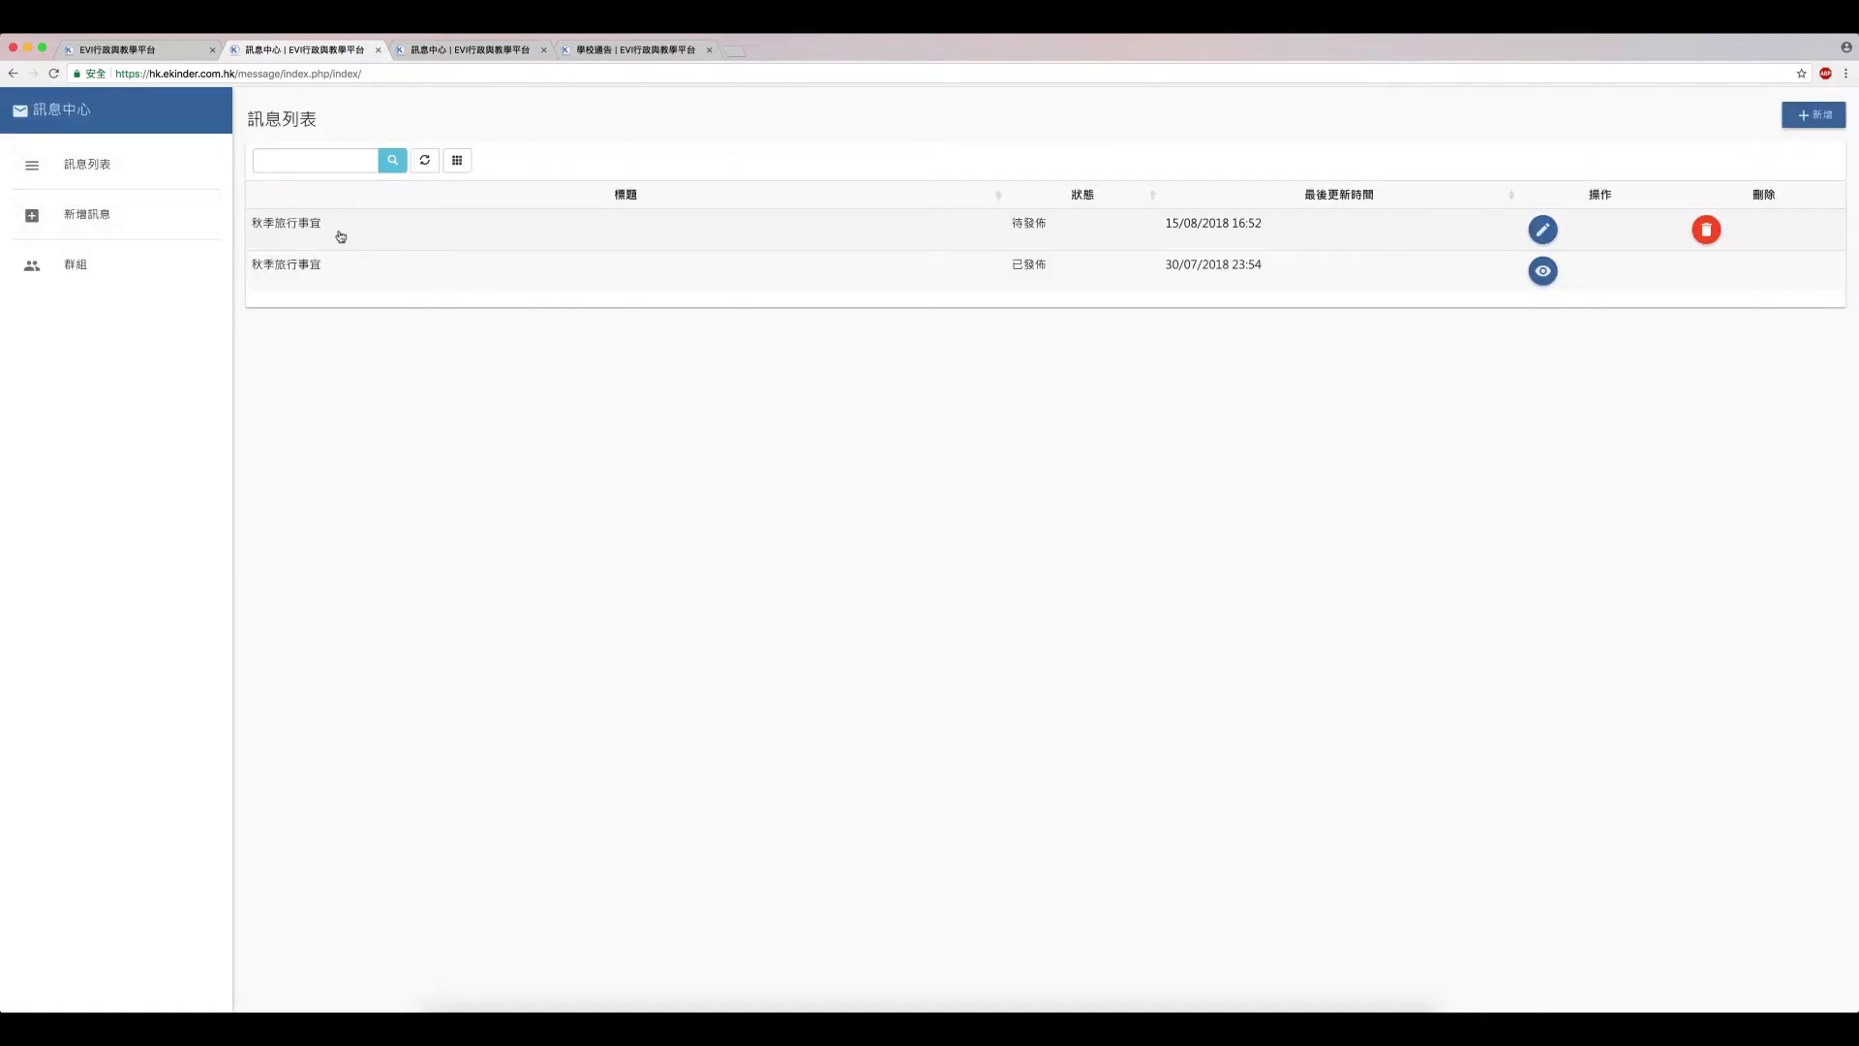
pyautogui.click(340, 236)
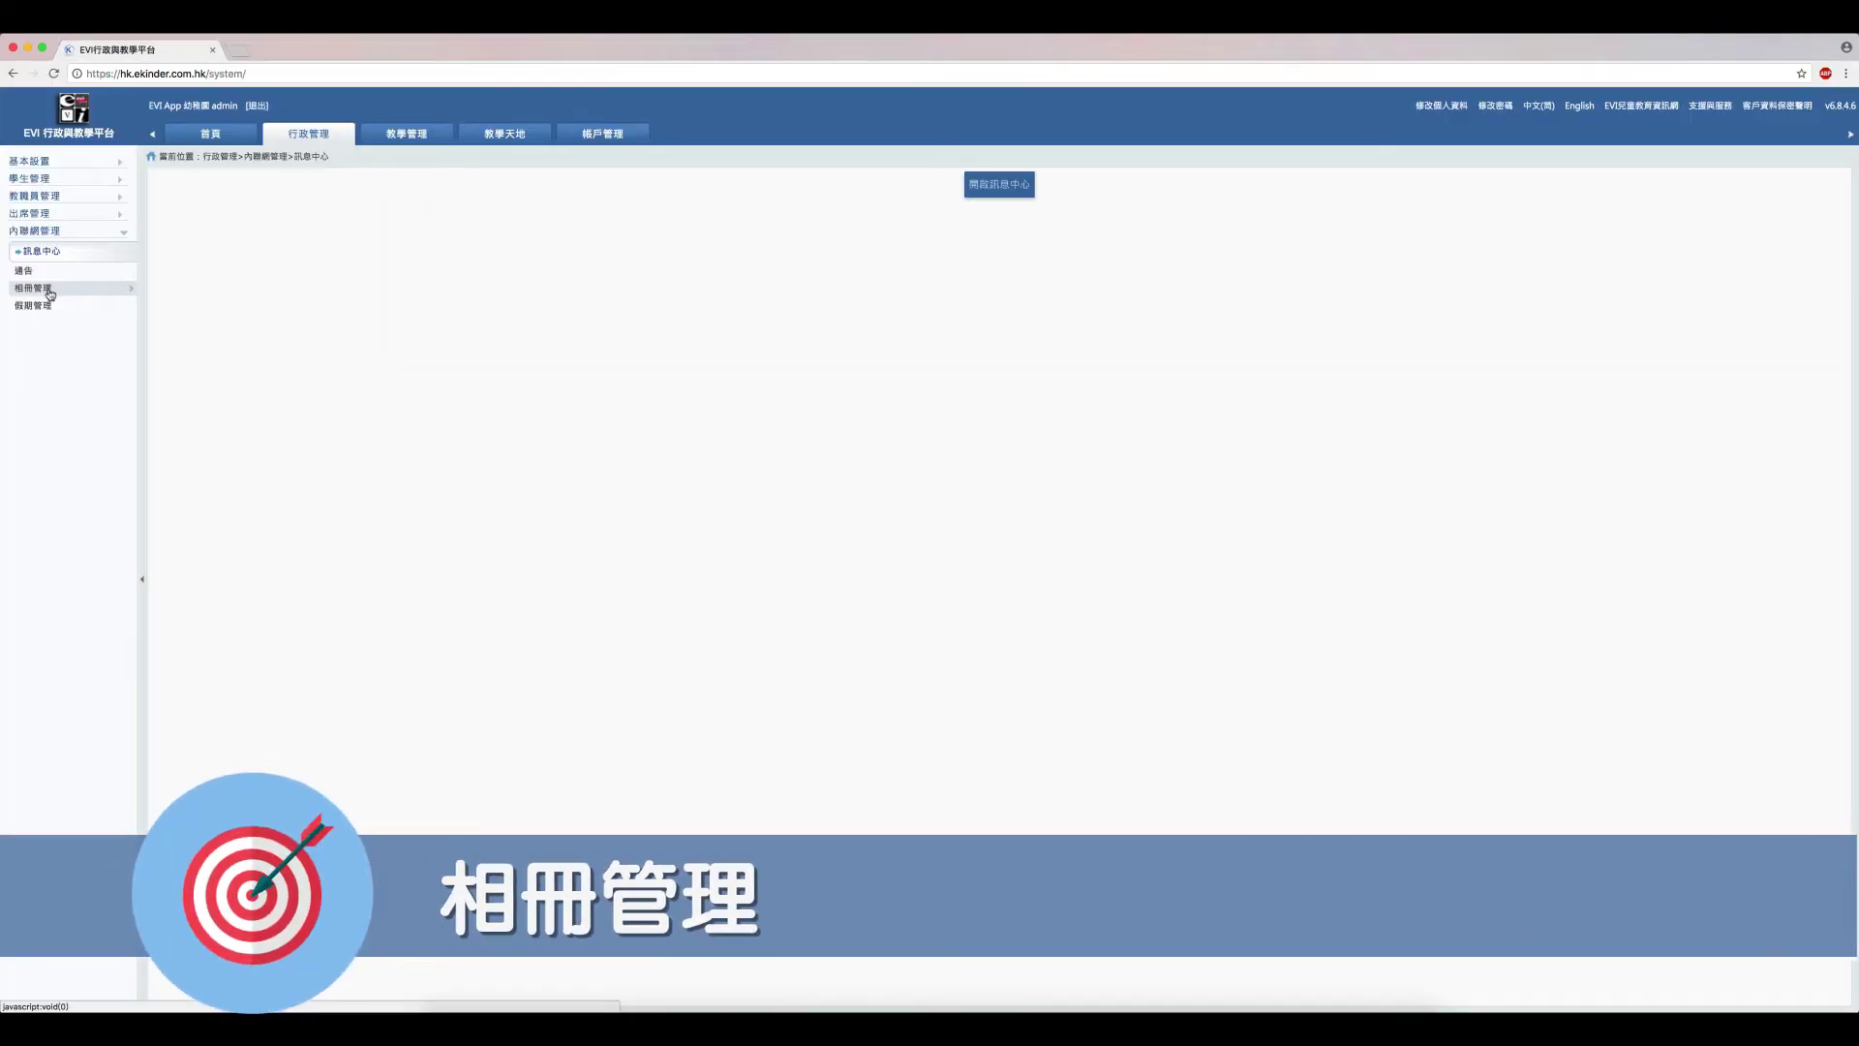
# - Open album management (相冊管理) within the intranet management section
pyautogui.click(48, 290)
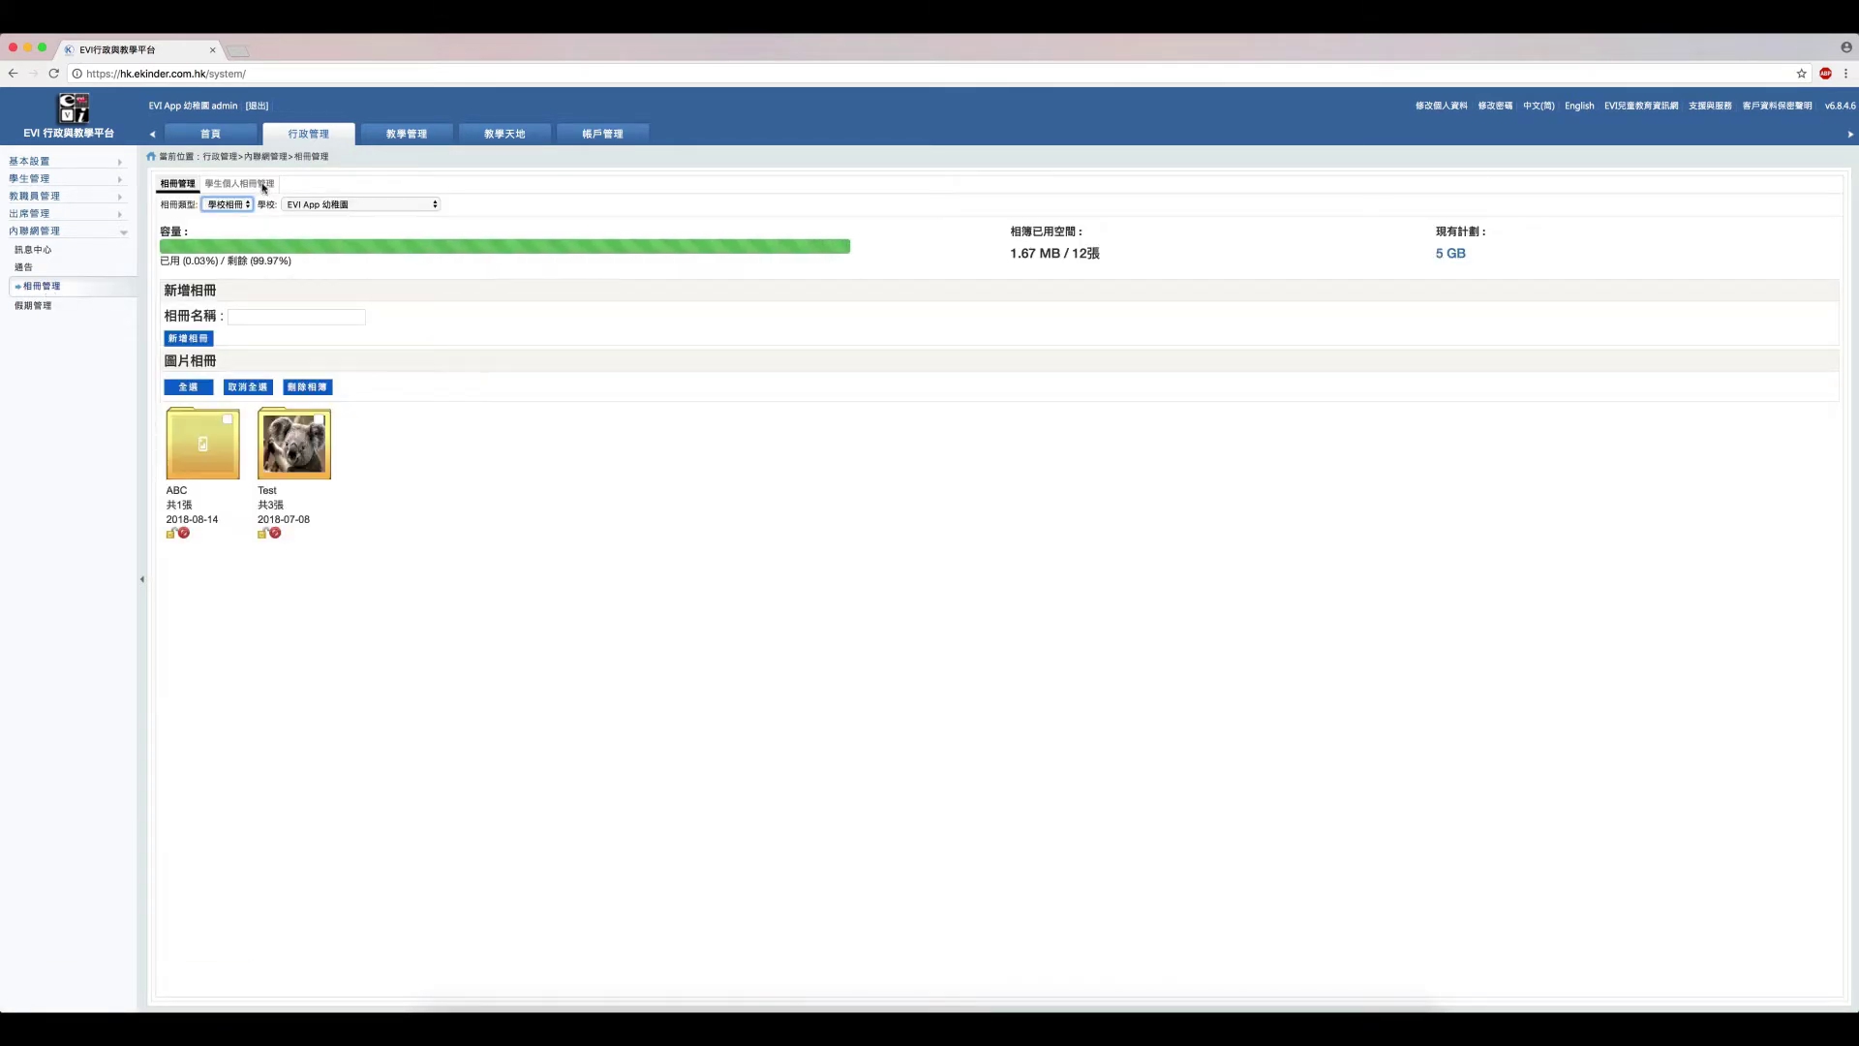
# - Examine the student personal album page (學生個人相冊管理) with its K1 group and the album type options, keeping 學校相冊 selected
pyautogui.click(264, 186)
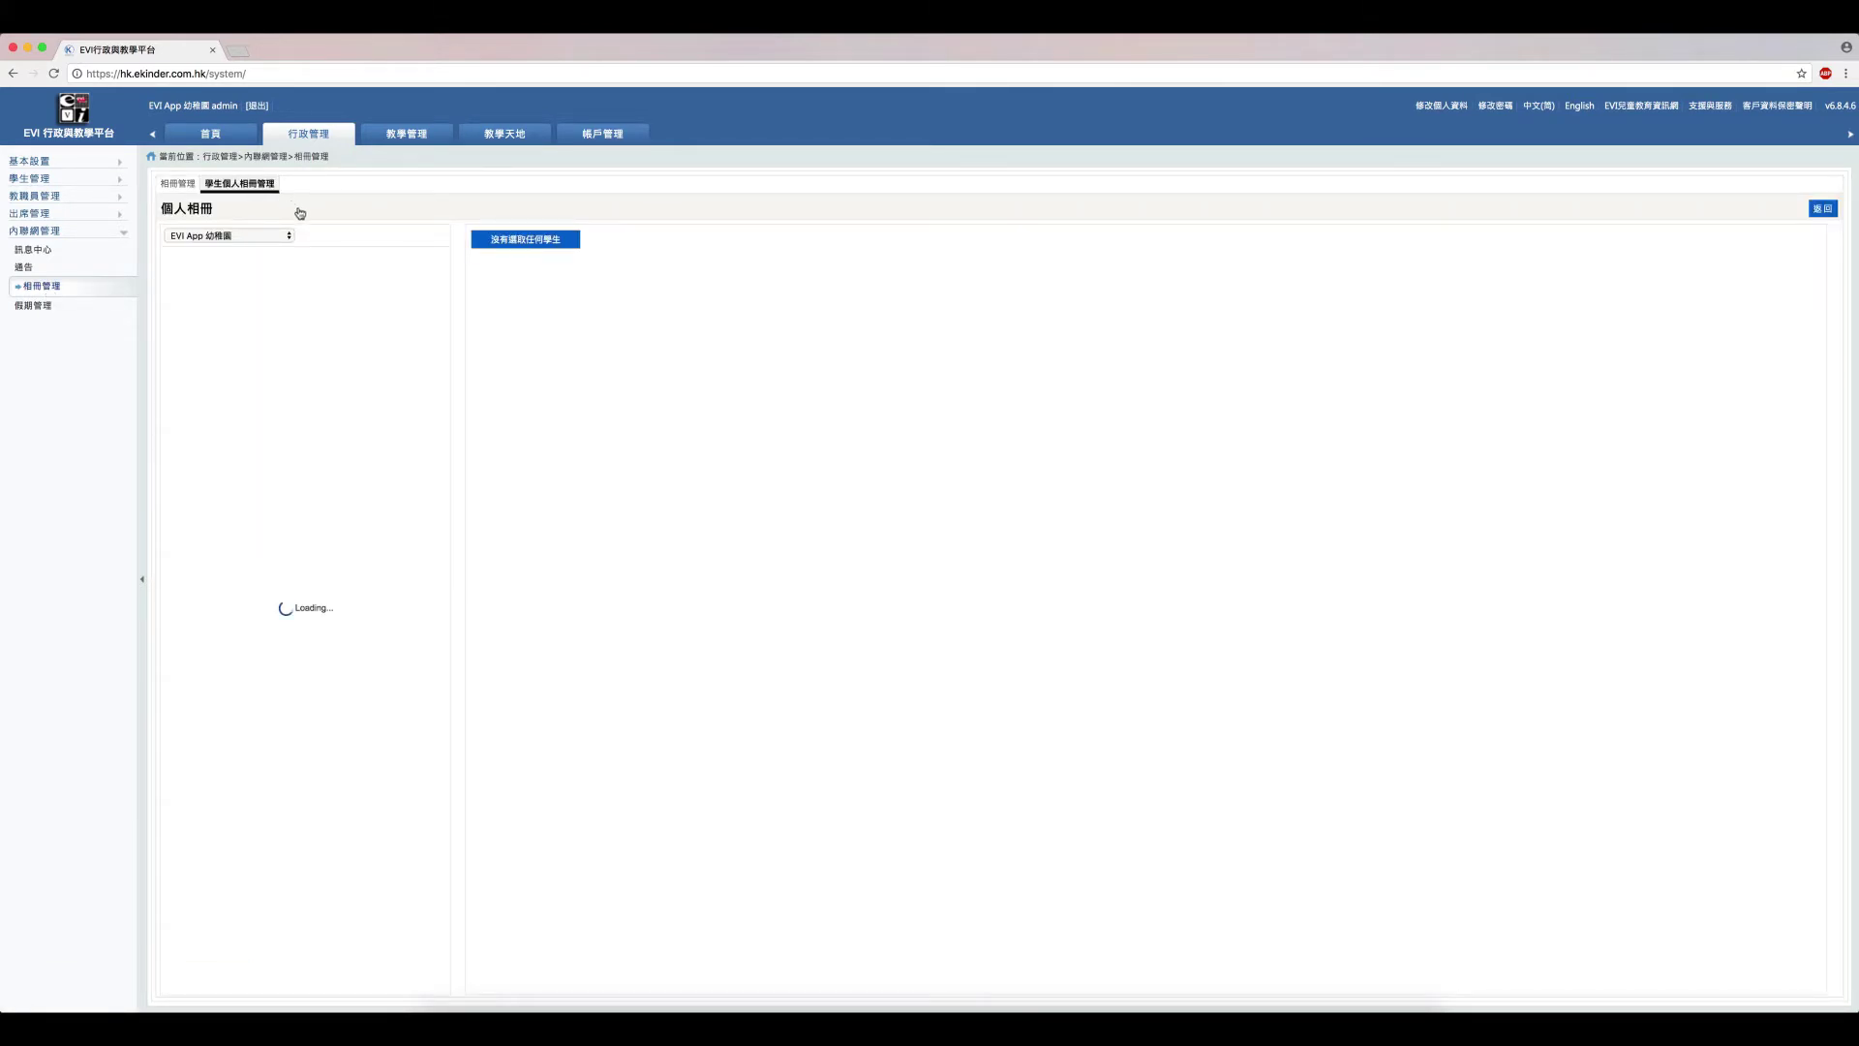
pyautogui.click(177, 184)
pyautogui.click(220, 204)
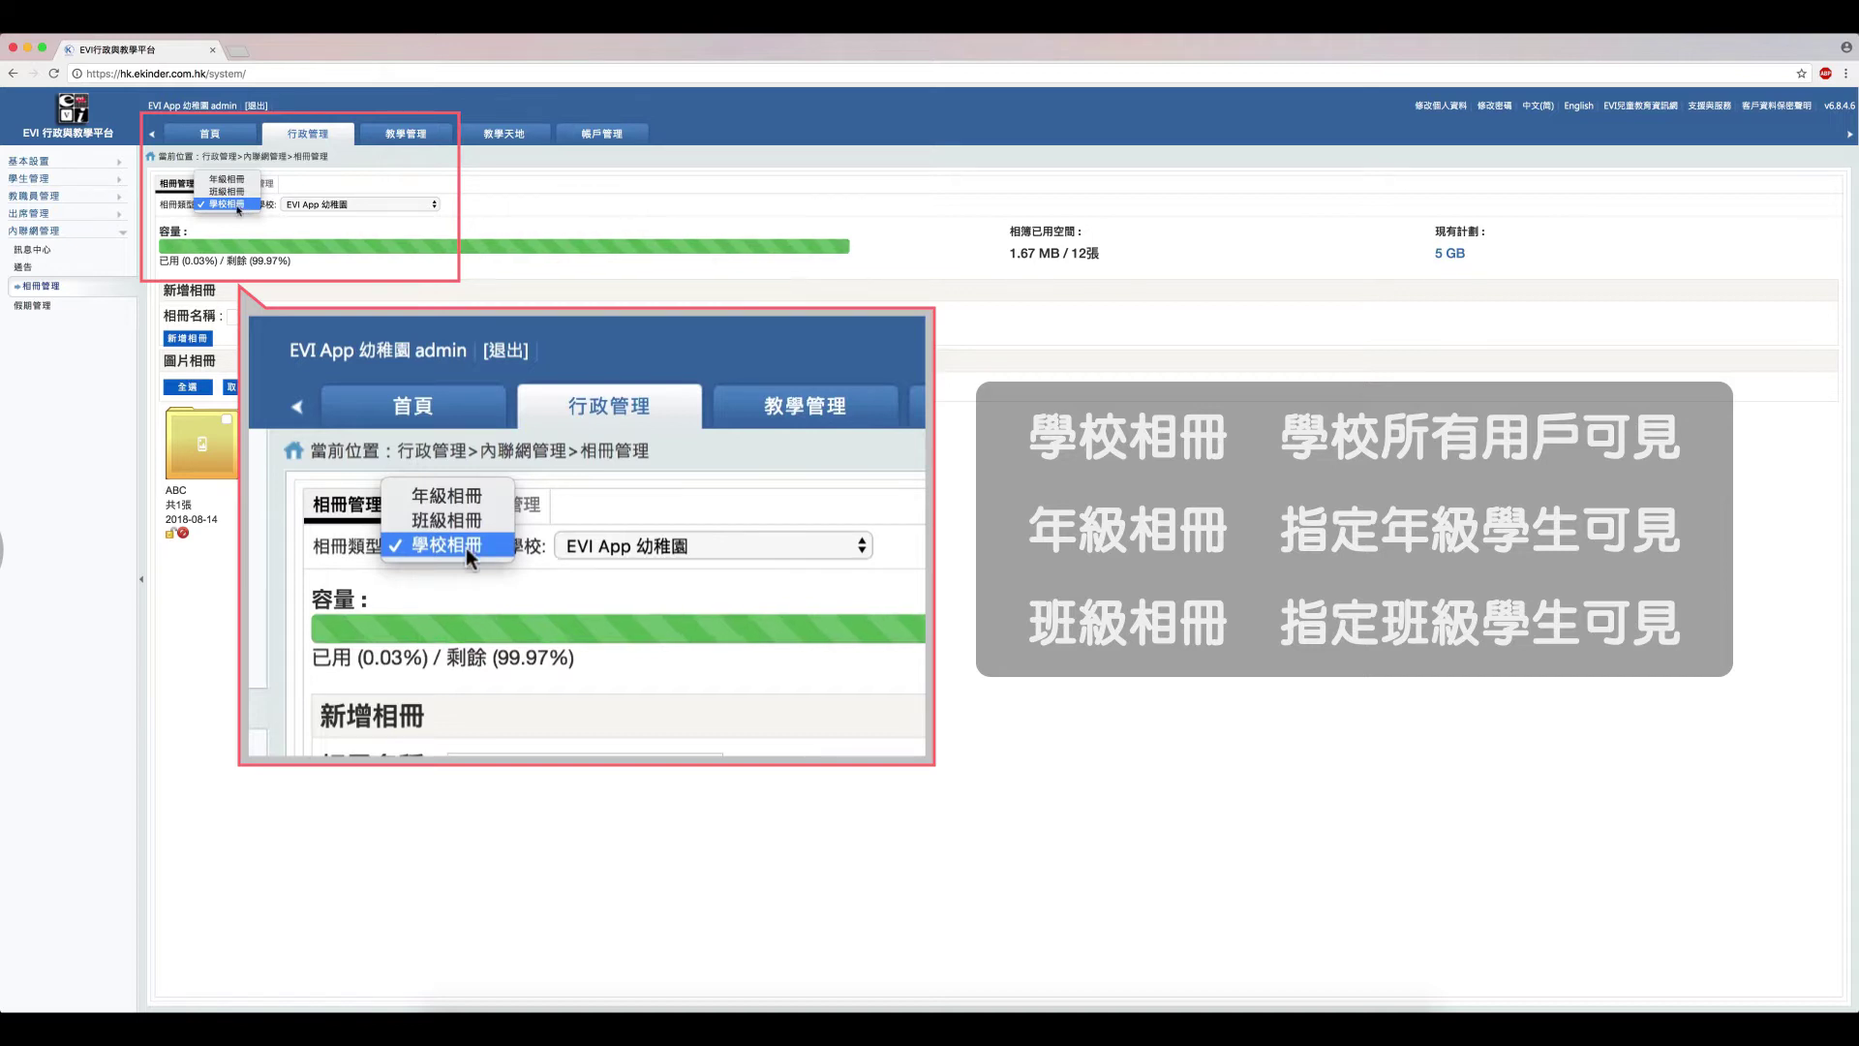
pyautogui.click(240, 205)
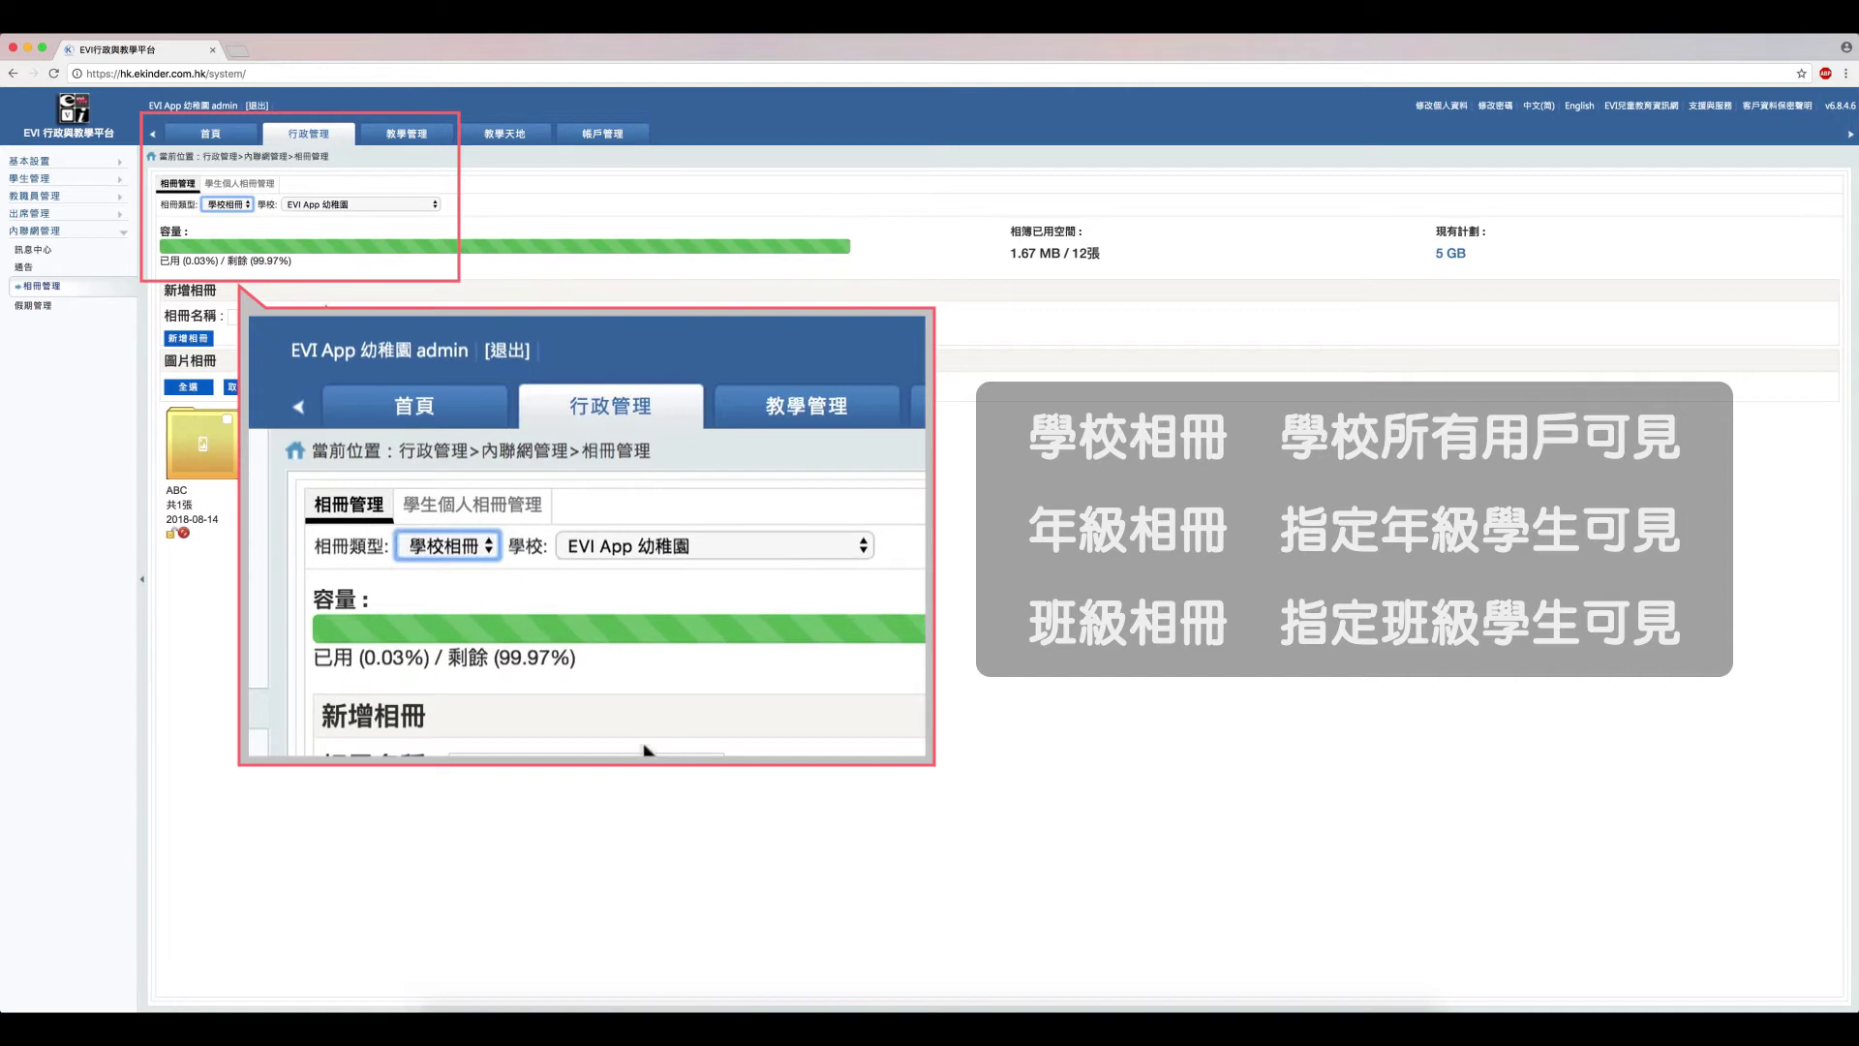
pyautogui.click(261, 185)
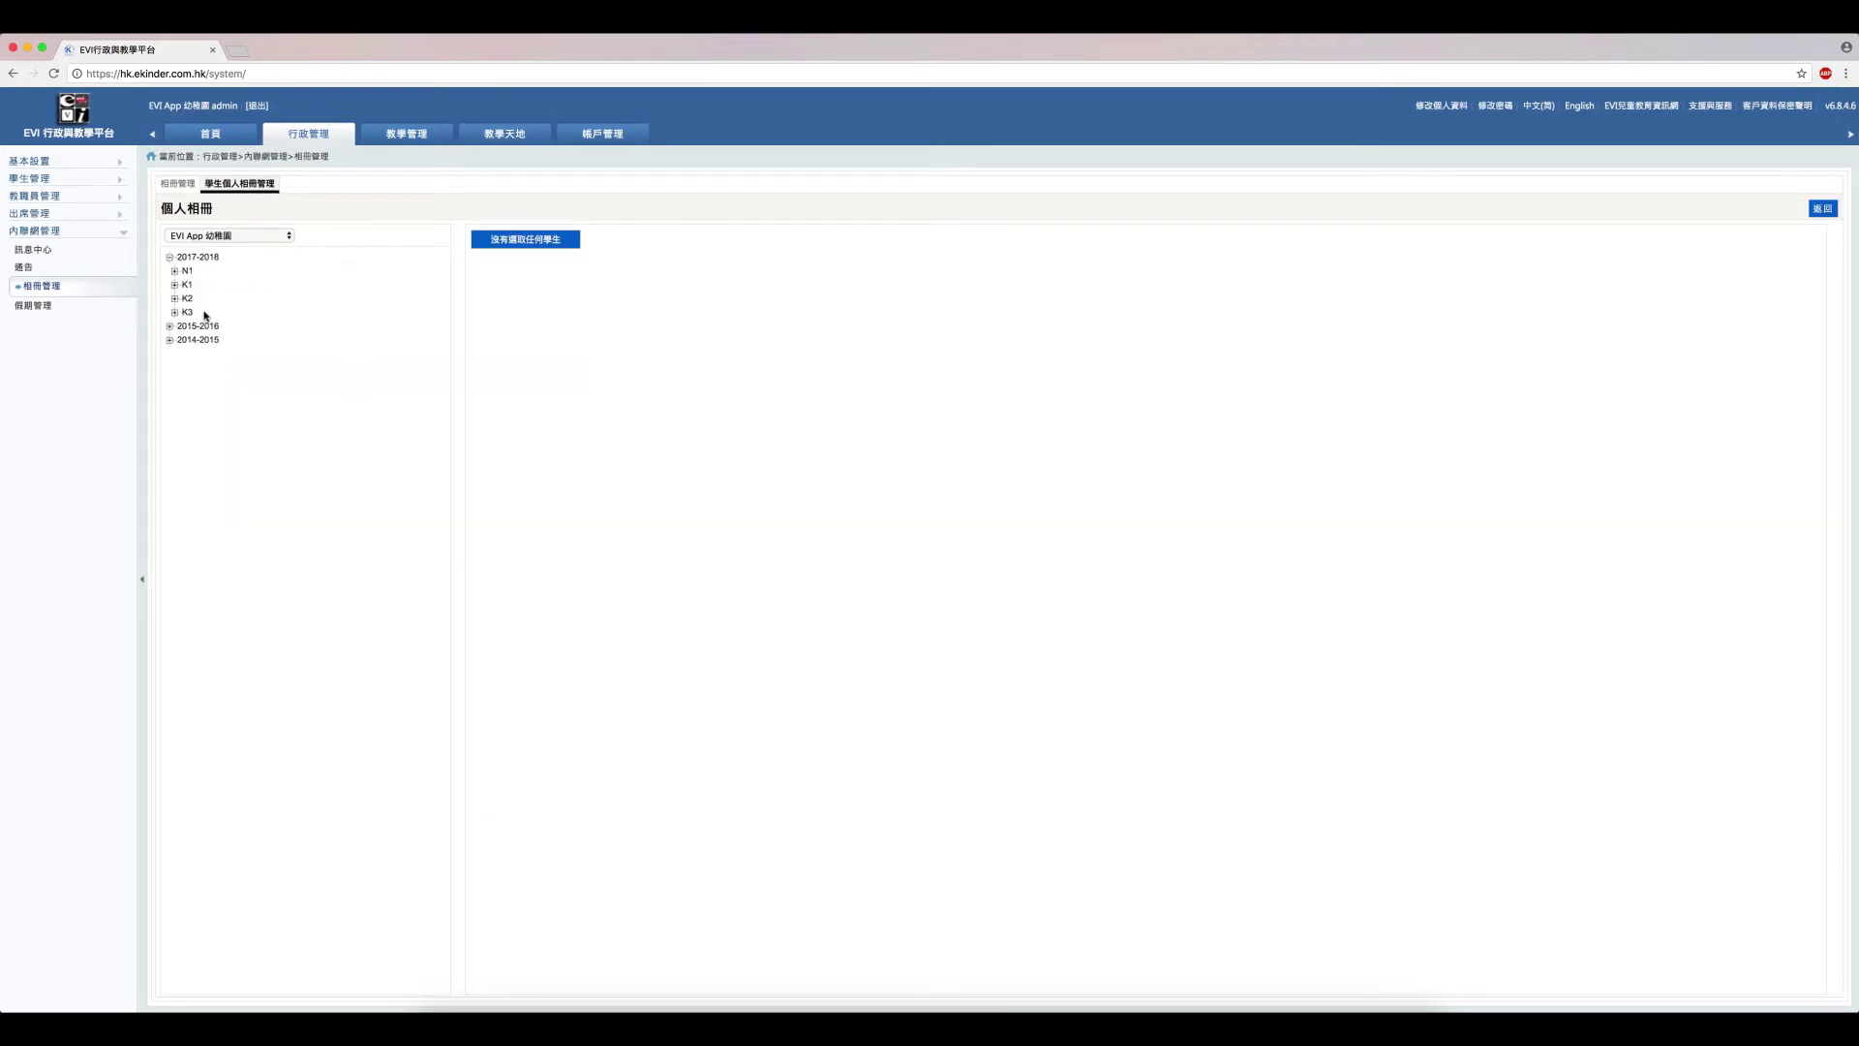
pyautogui.click(176, 283)
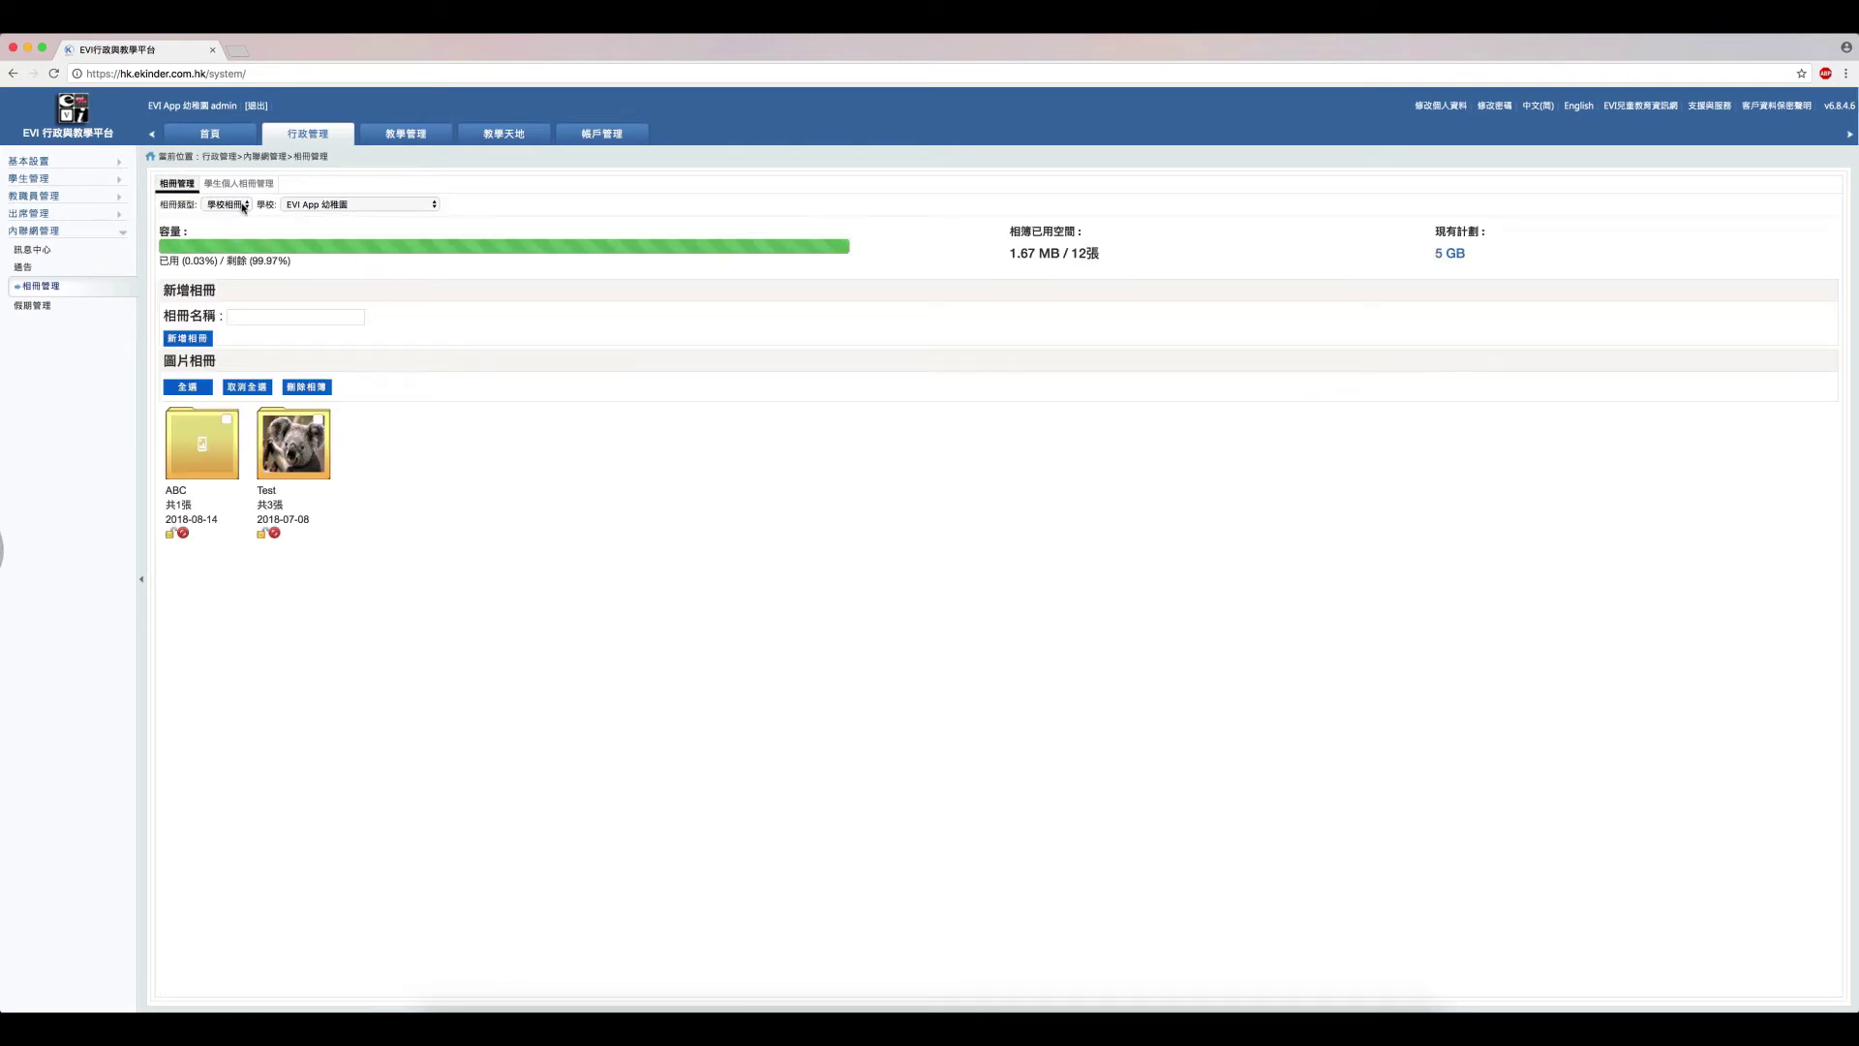
pyautogui.click(229, 204)
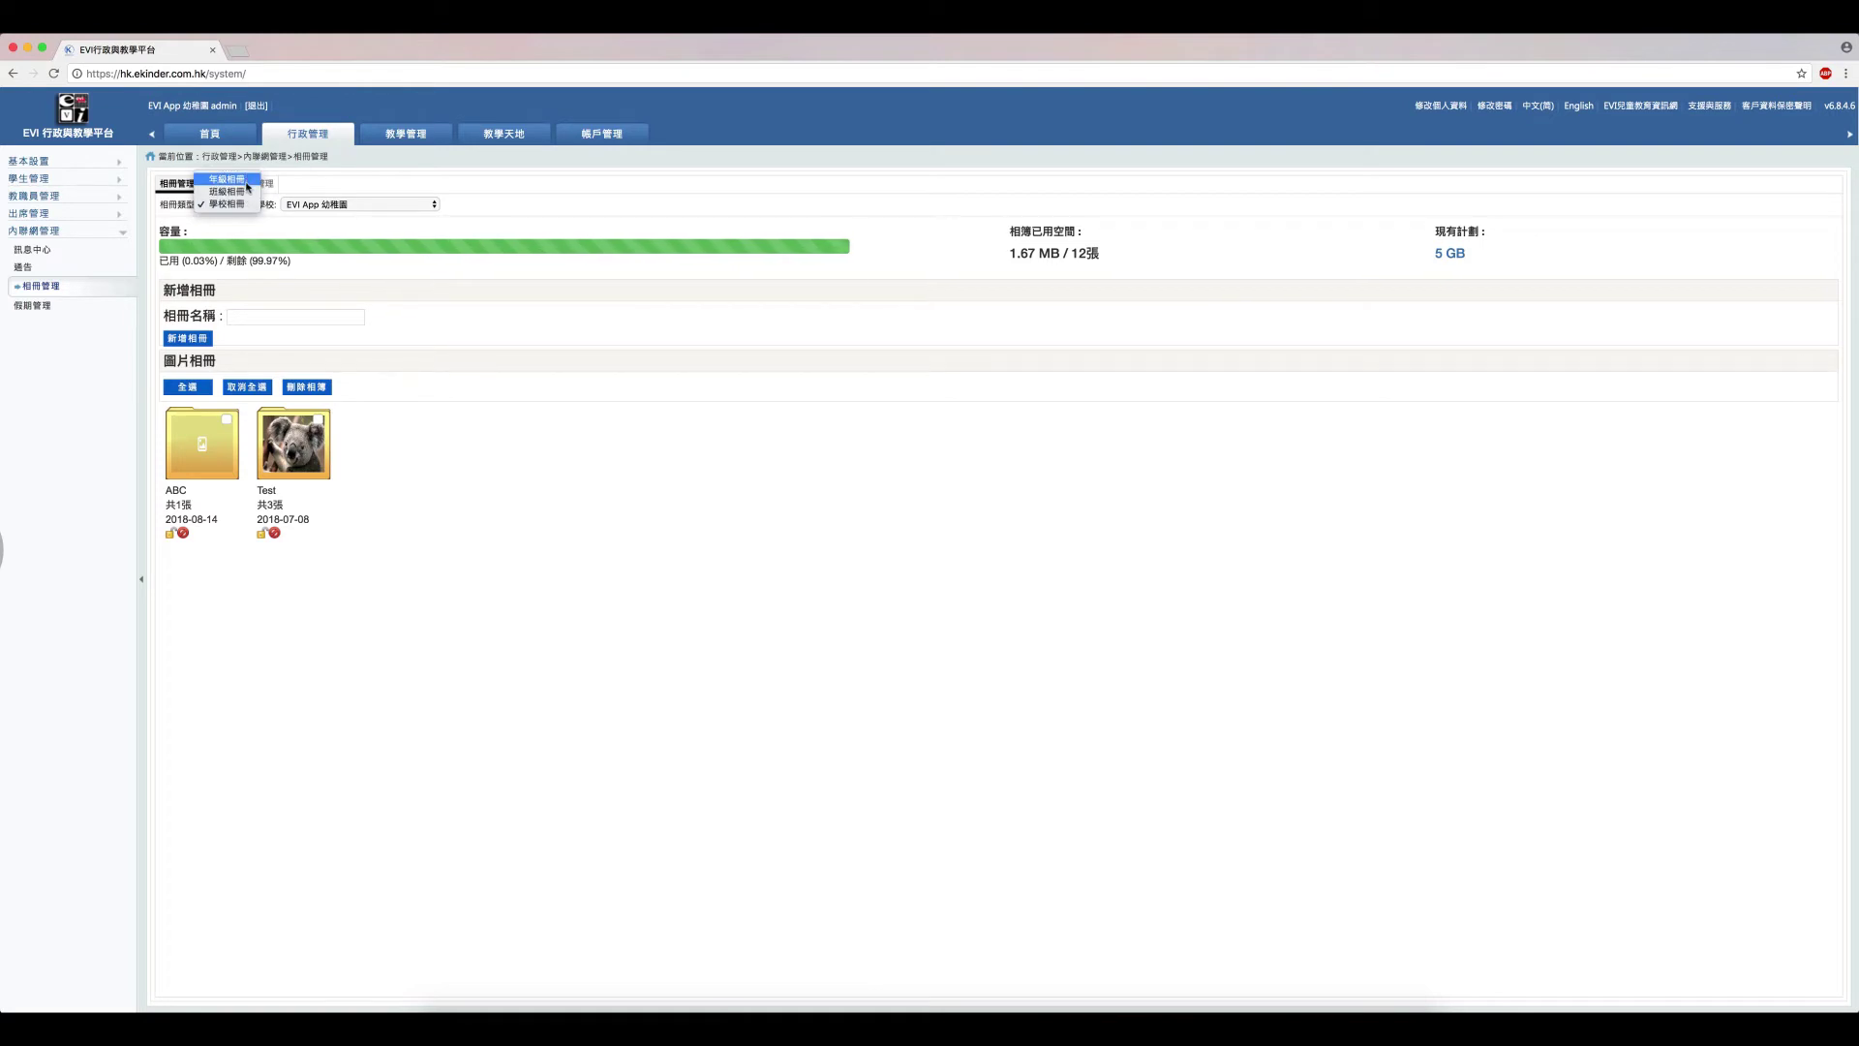
pyautogui.click(237, 226)
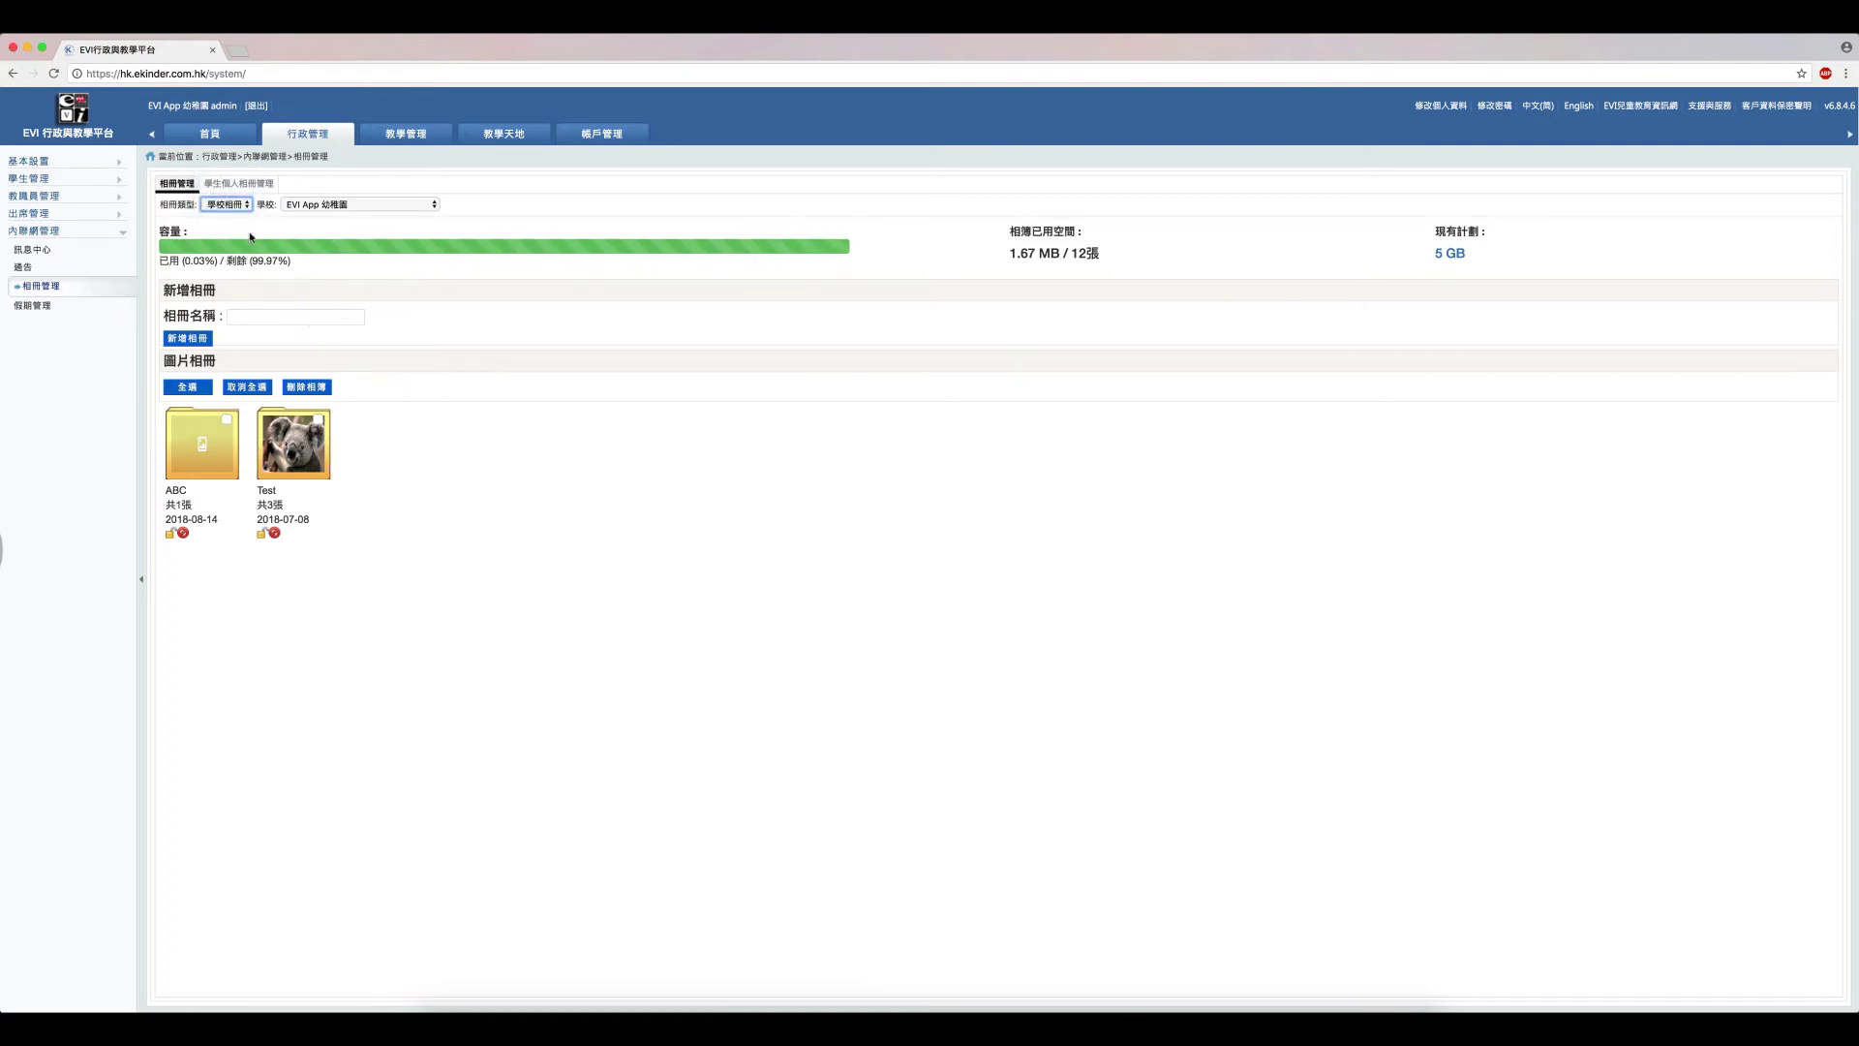
# - Select the ABC and Test school albums and try to delete them (刪除相簿)
pyautogui.click(291, 317)
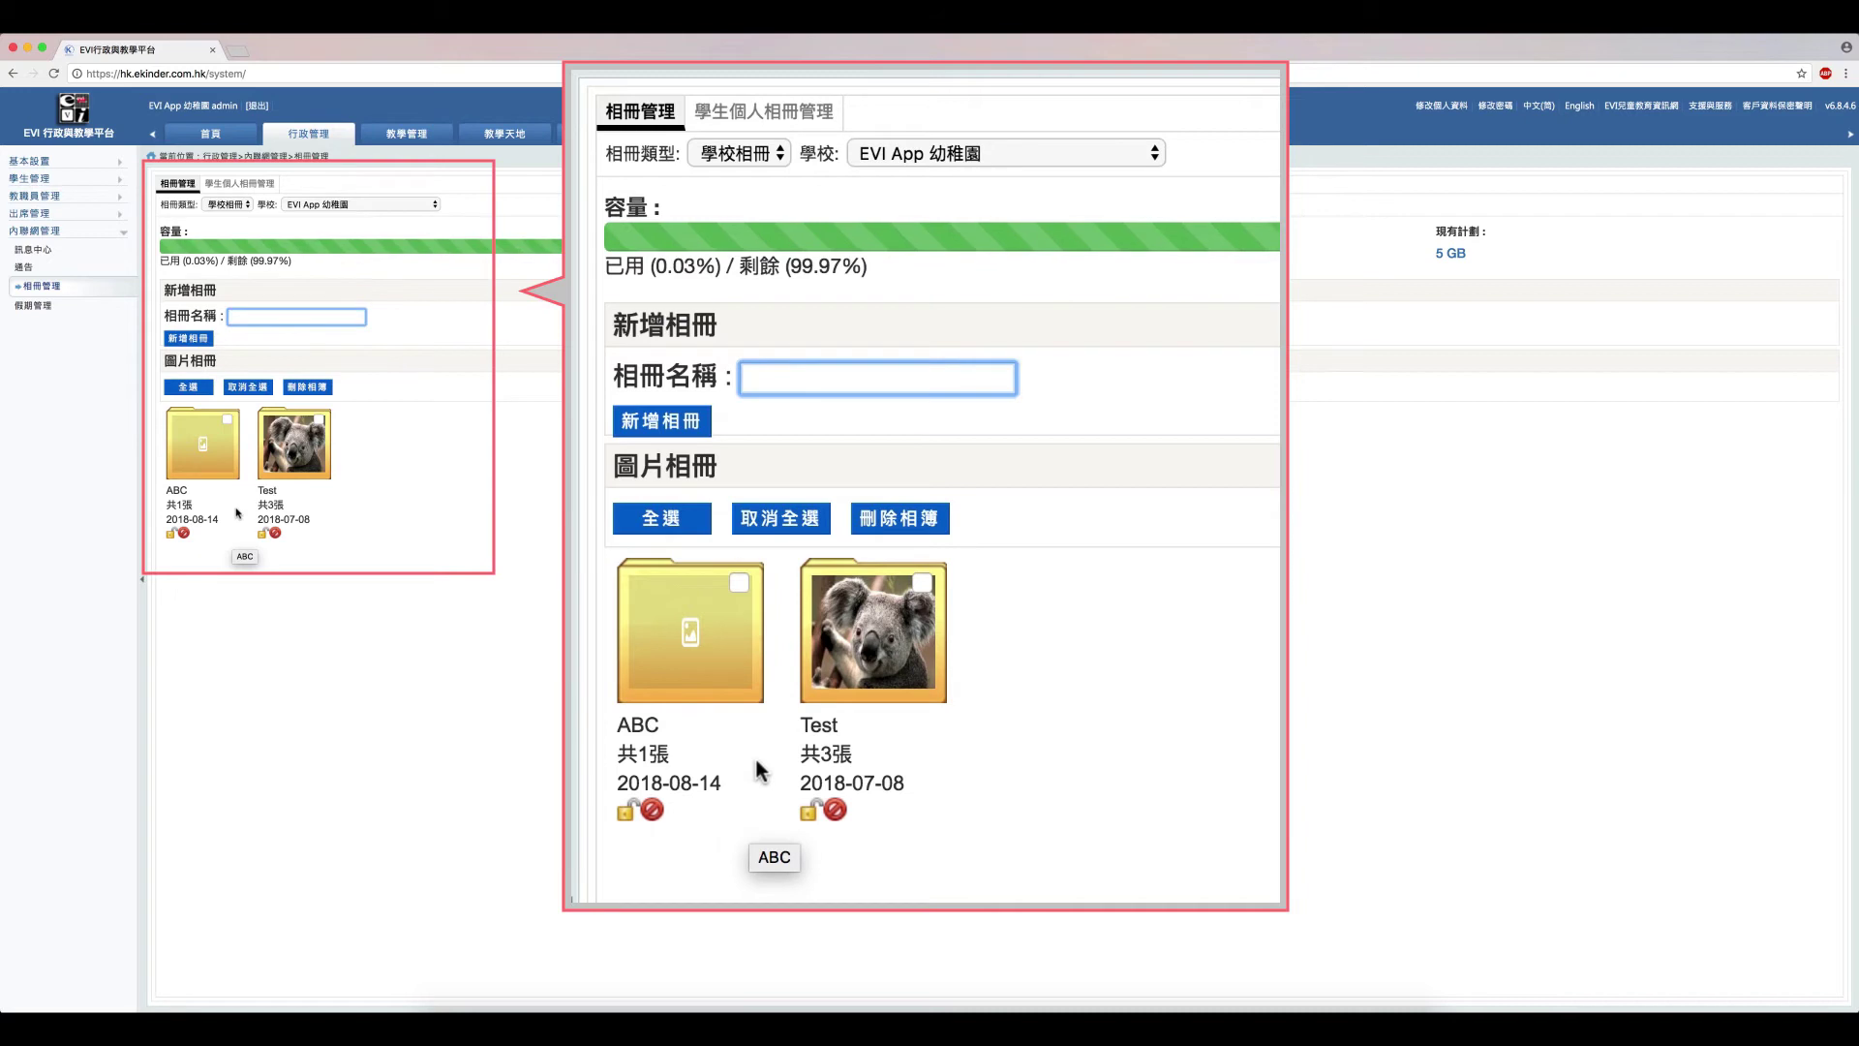
pyautogui.click(228, 422)
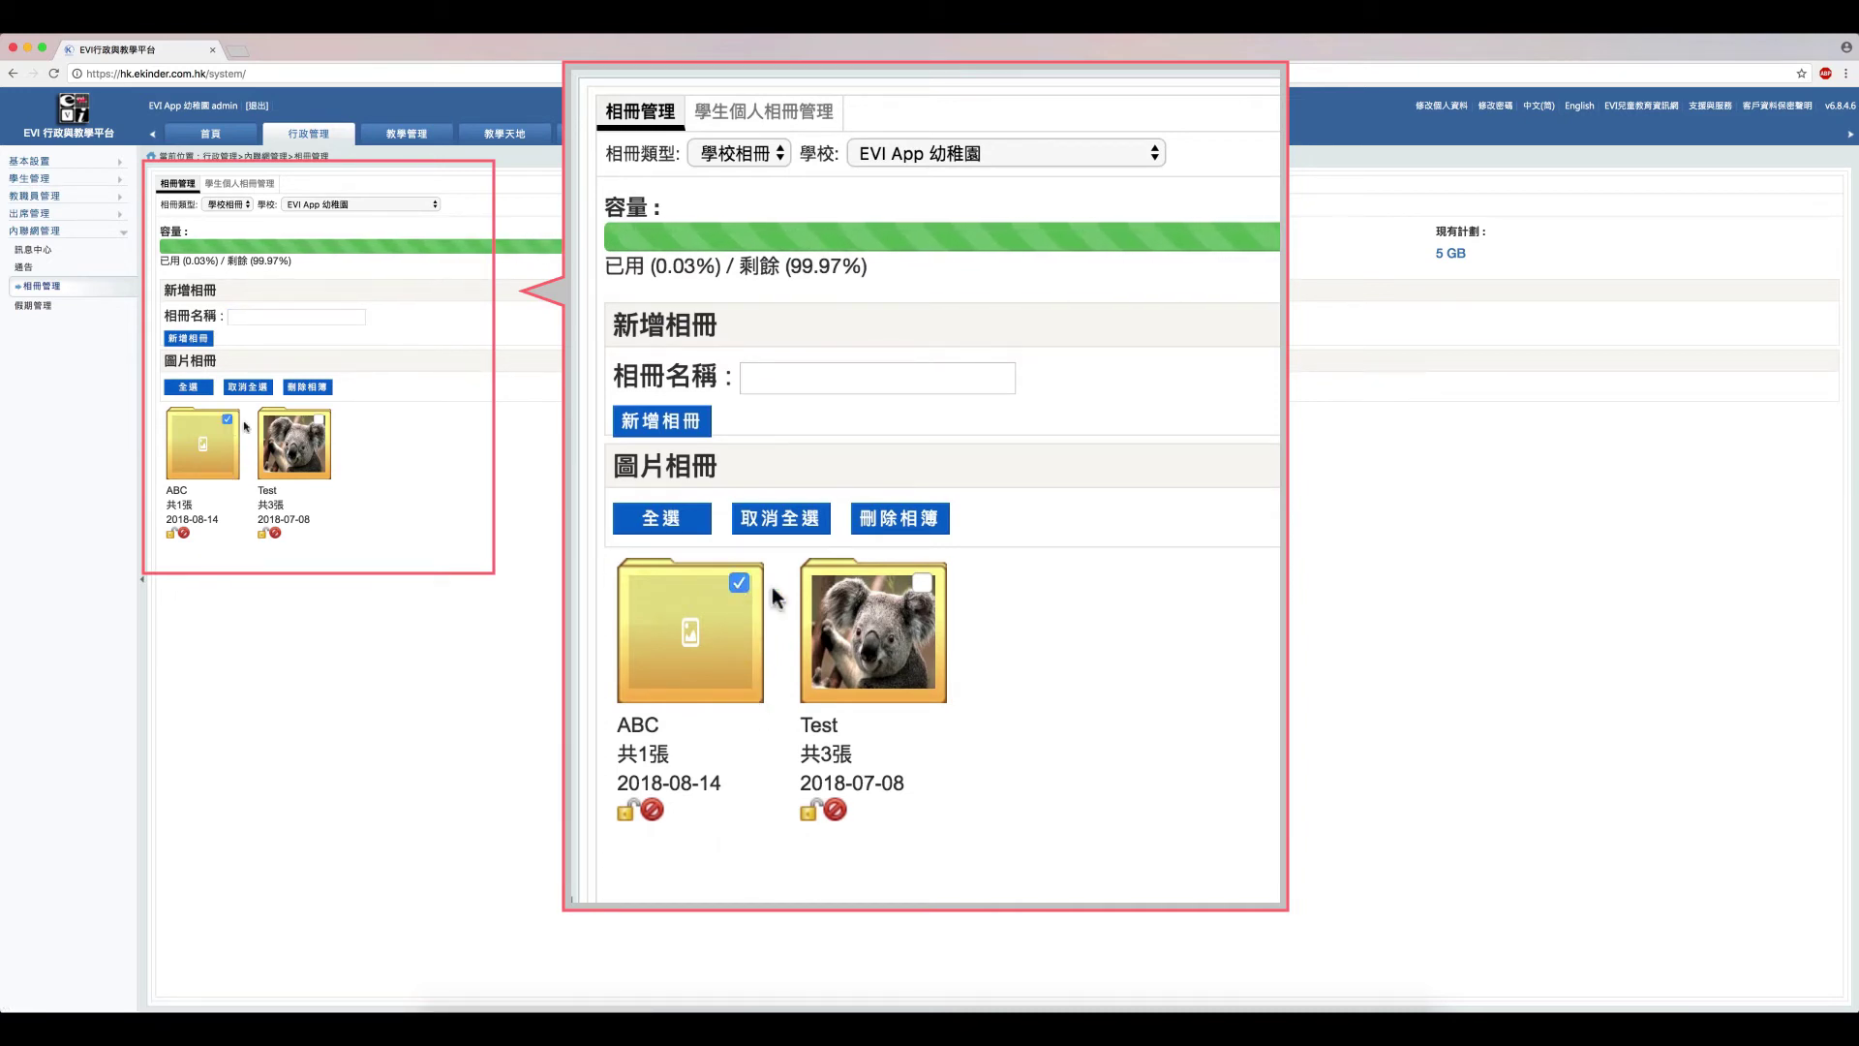
pyautogui.click(317, 421)
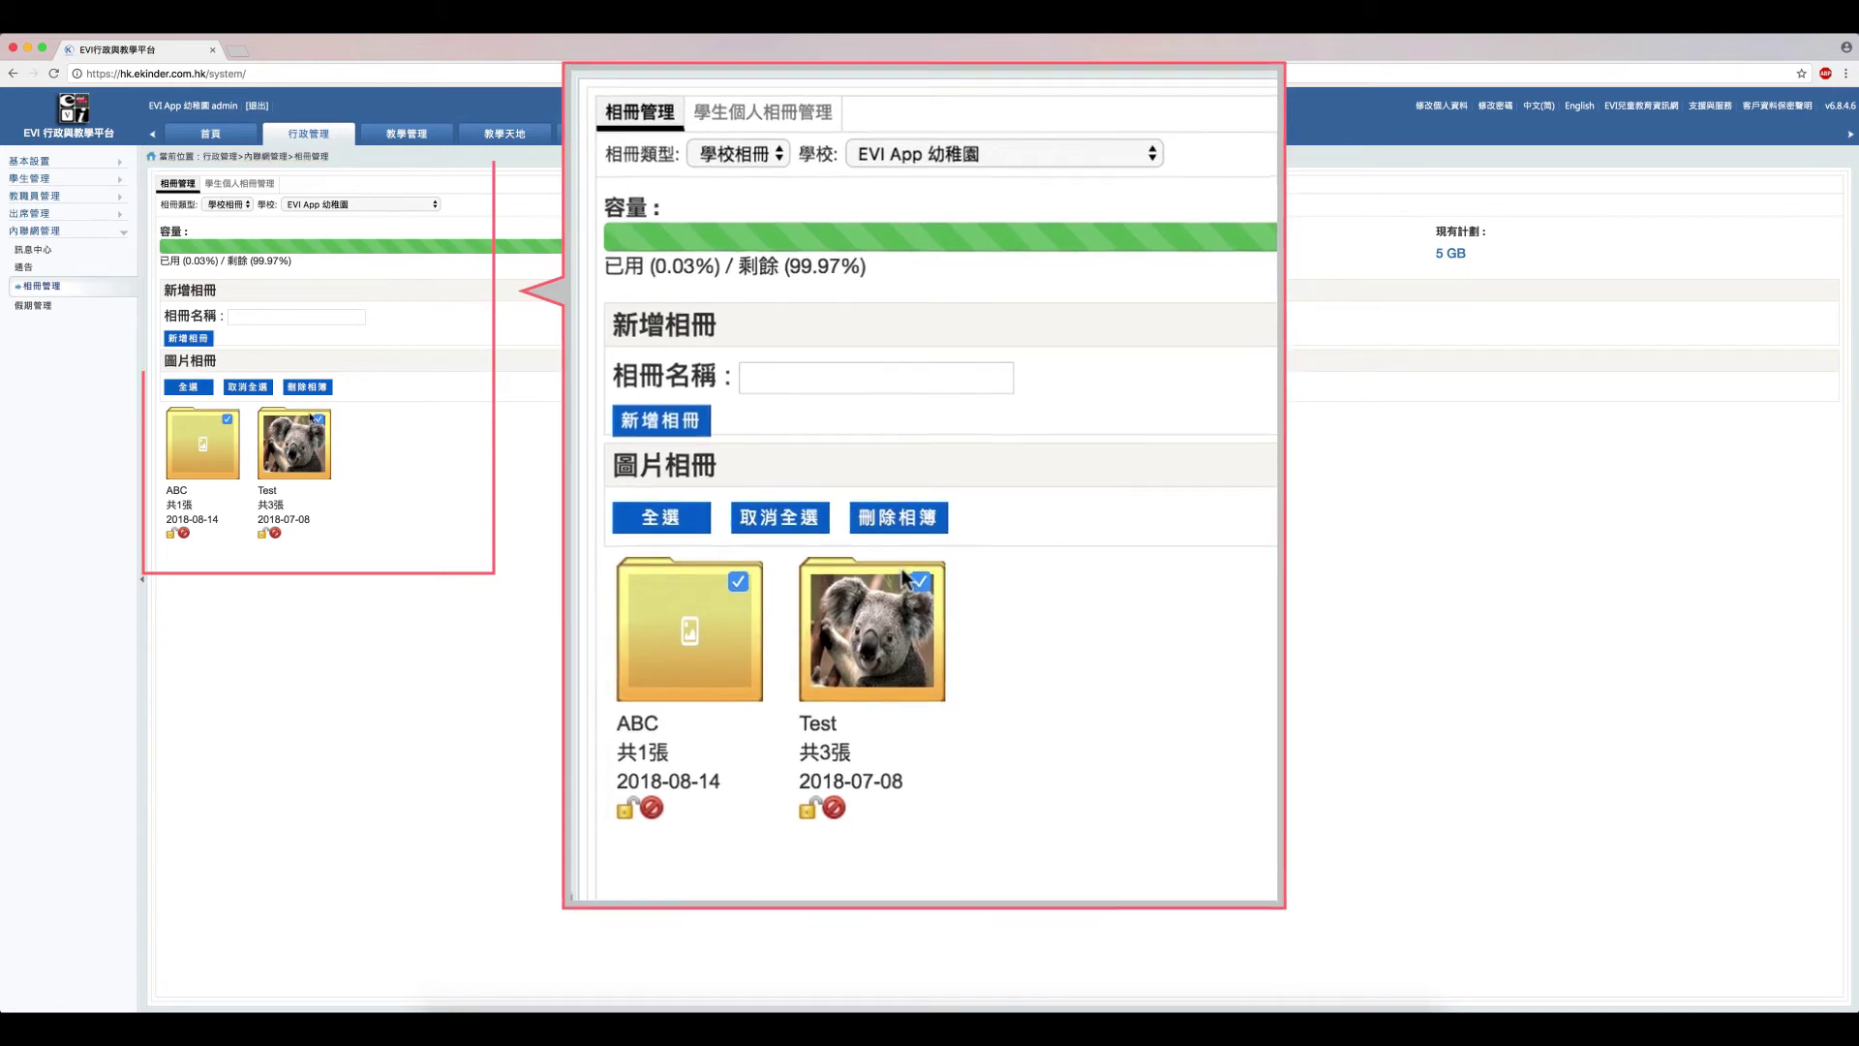
pyautogui.click(308, 387)
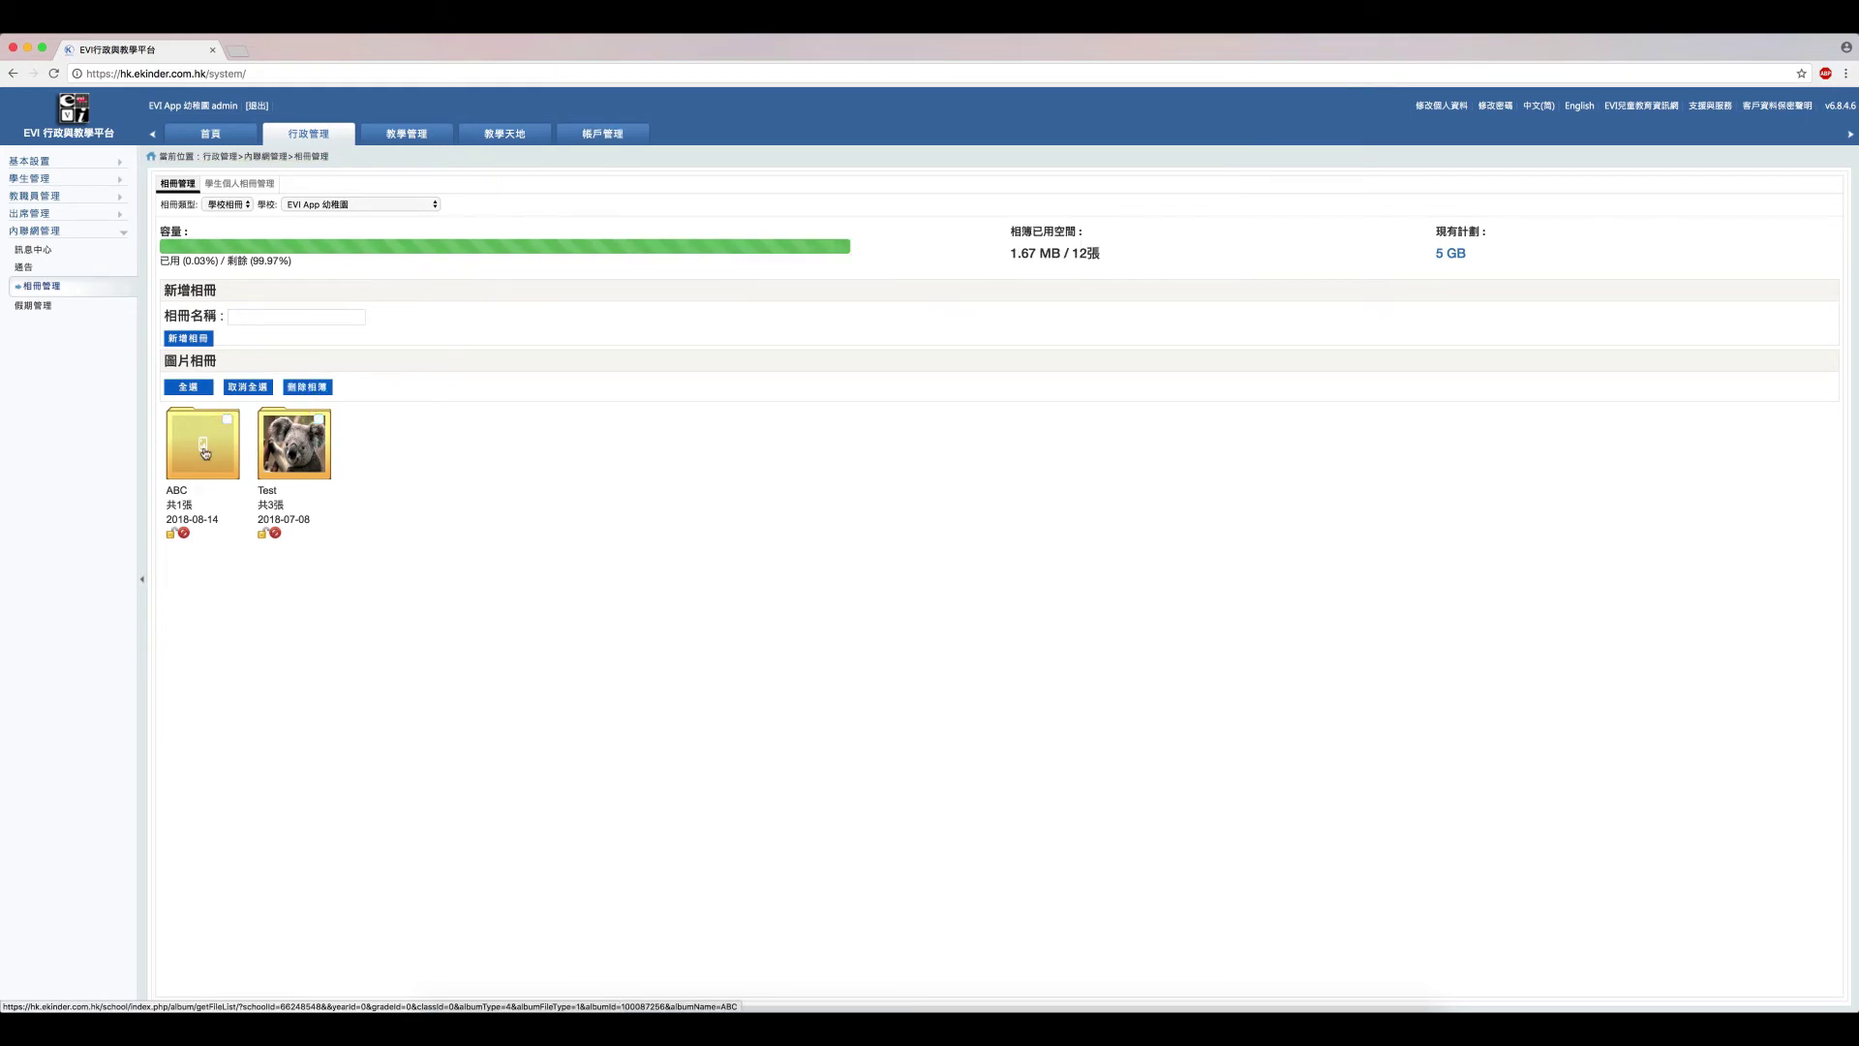
# - Open the ABC album and upload the photo 1.jpg to it
pyautogui.click(205, 452)
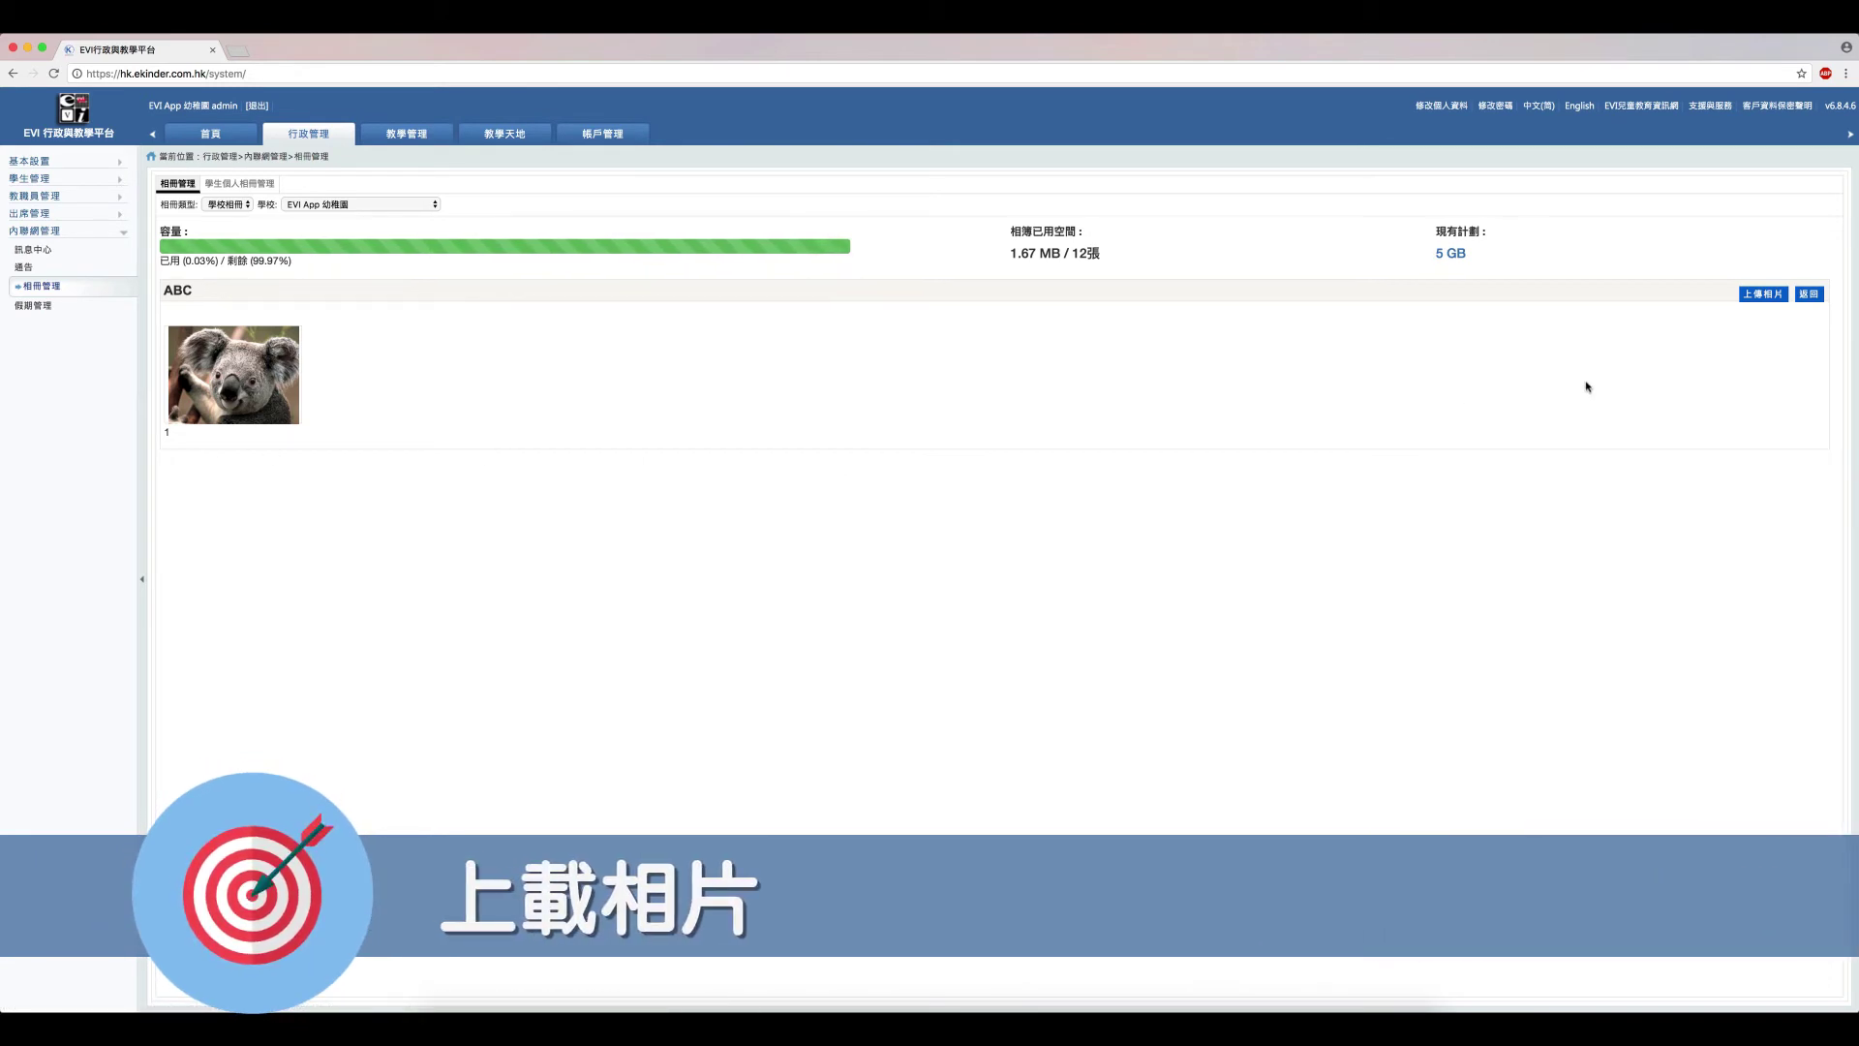
pyautogui.click(1748, 295)
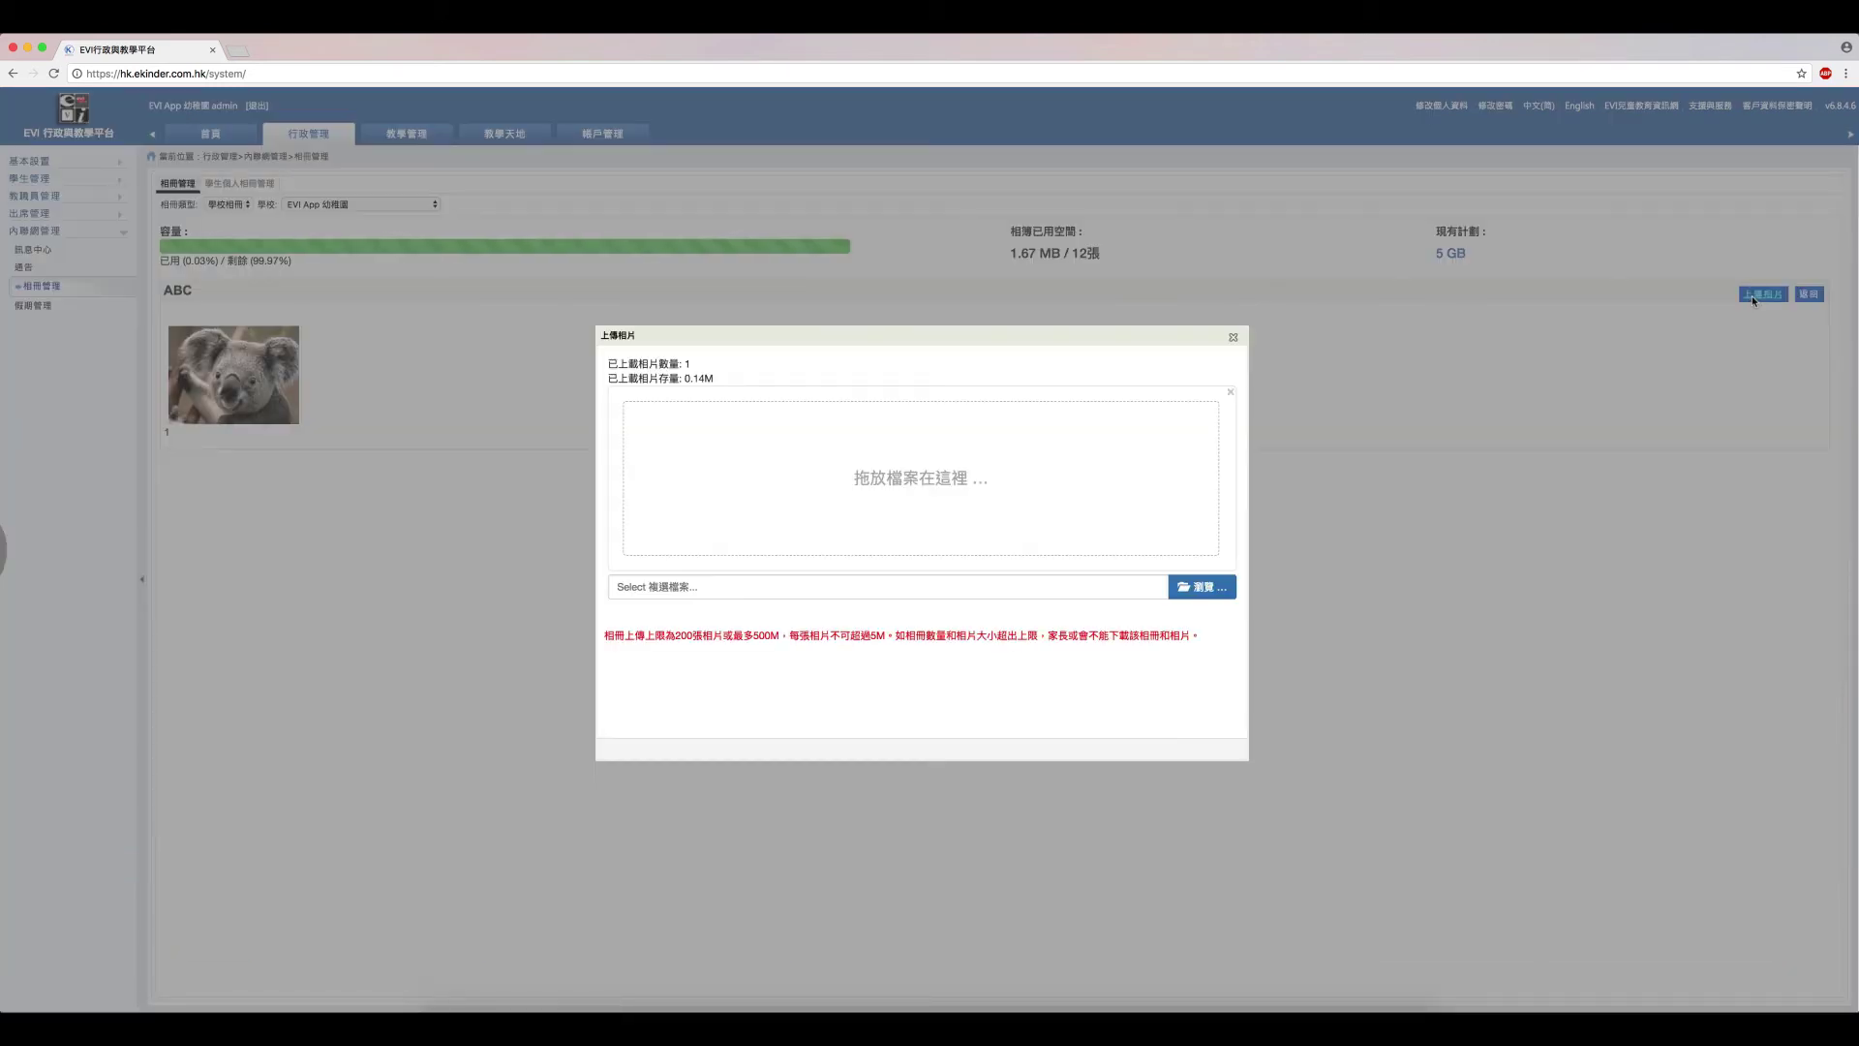
pyautogui.click(1202, 585)
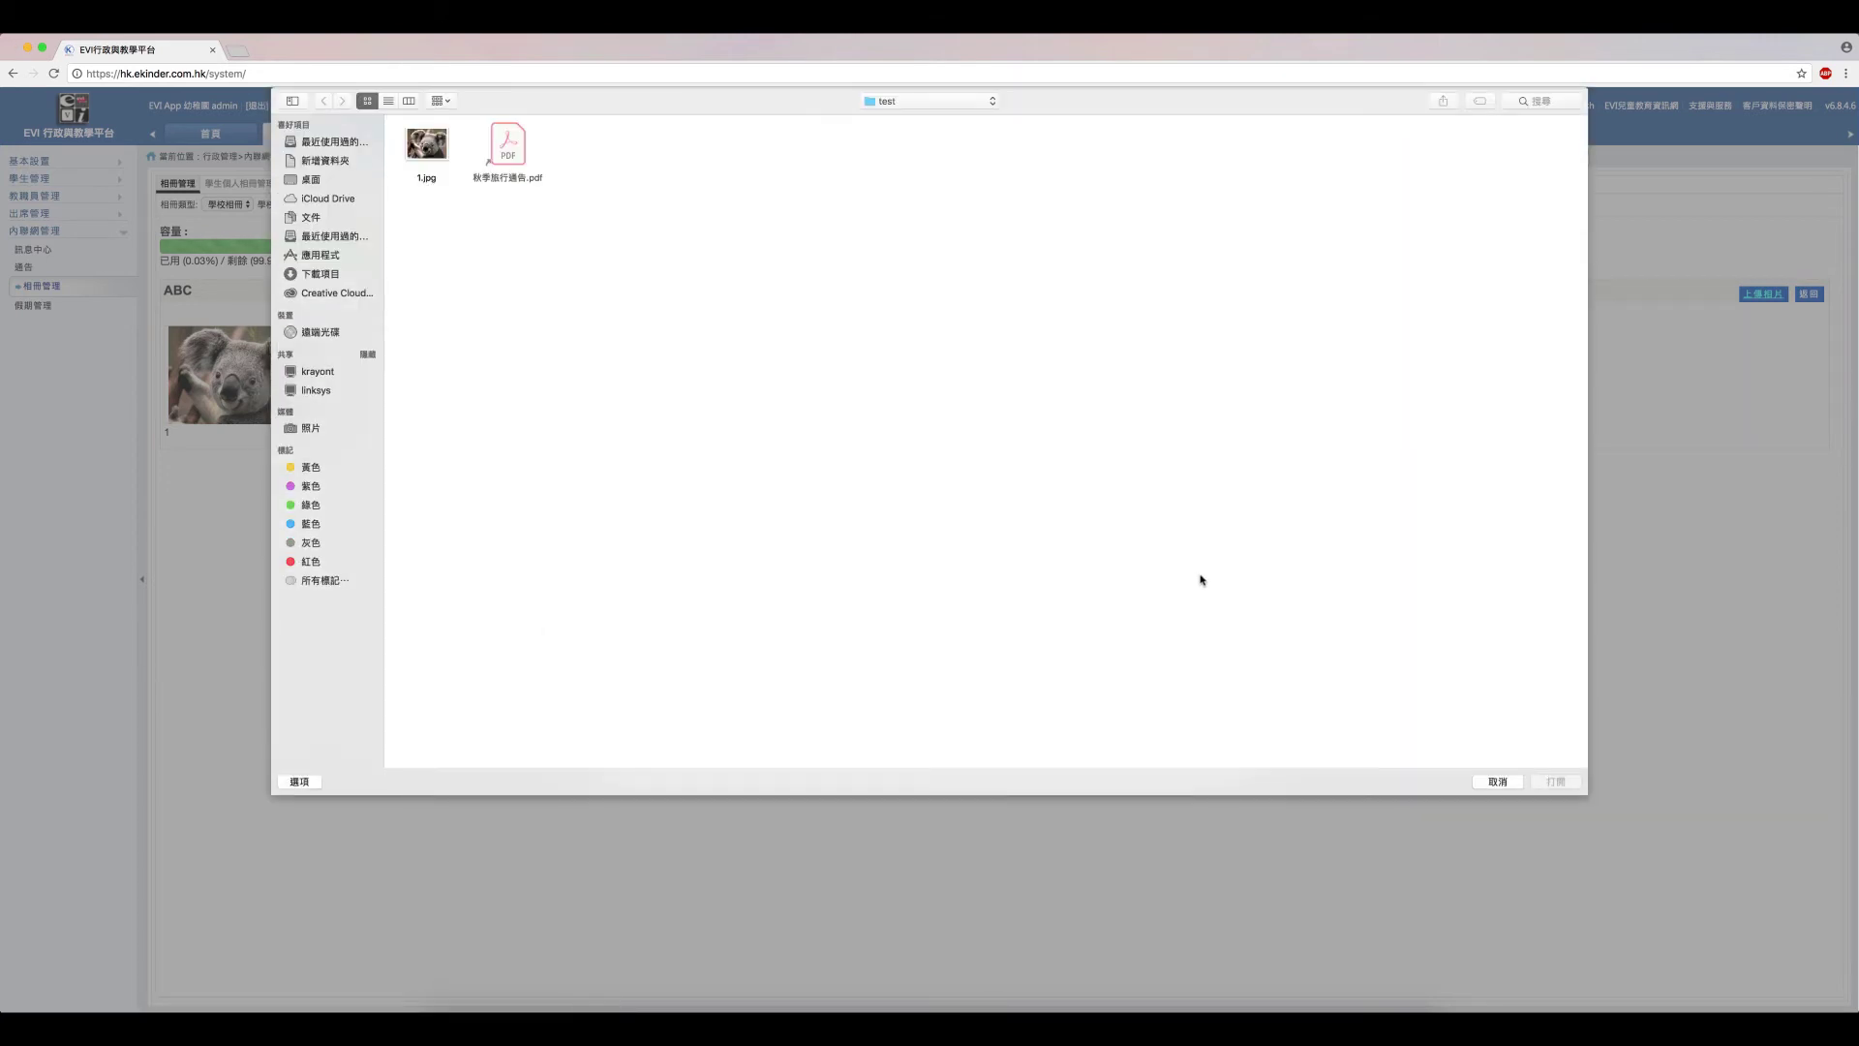
pyautogui.doubleClick(446, 163)
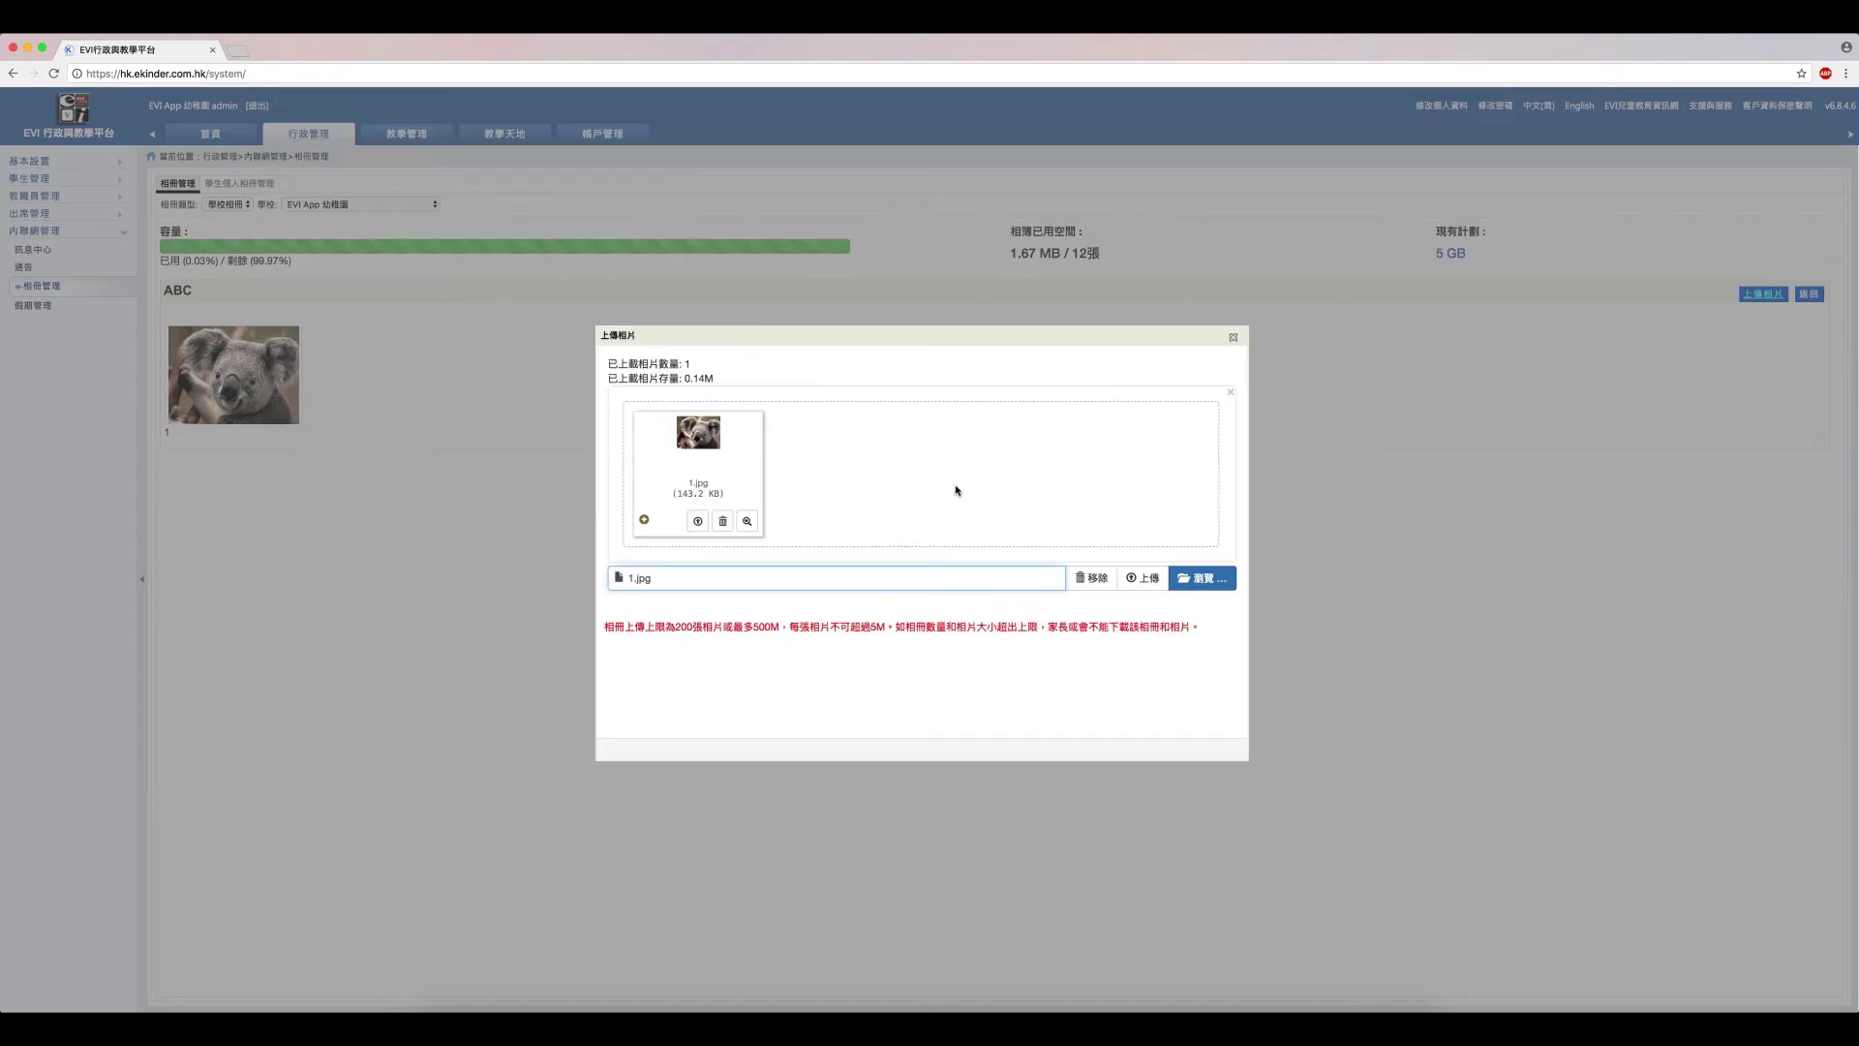
pyautogui.click(1155, 578)
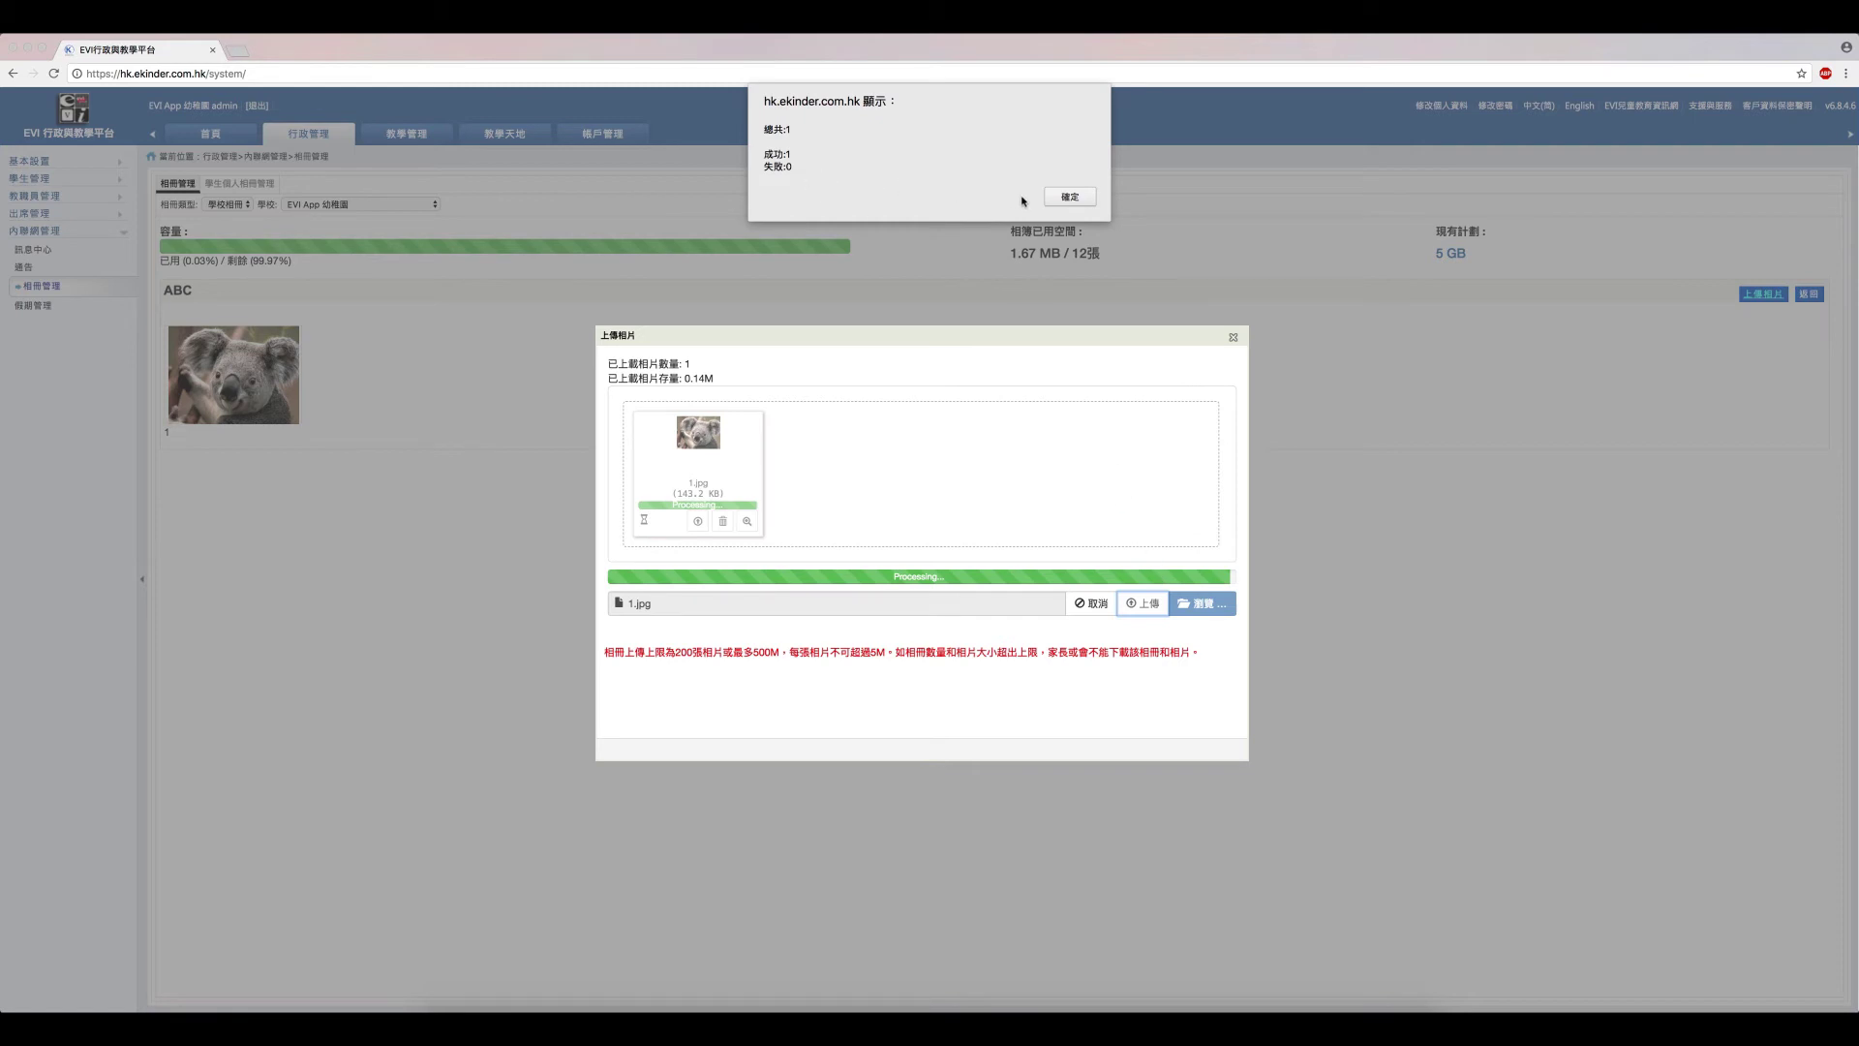
pyautogui.click(1068, 197)
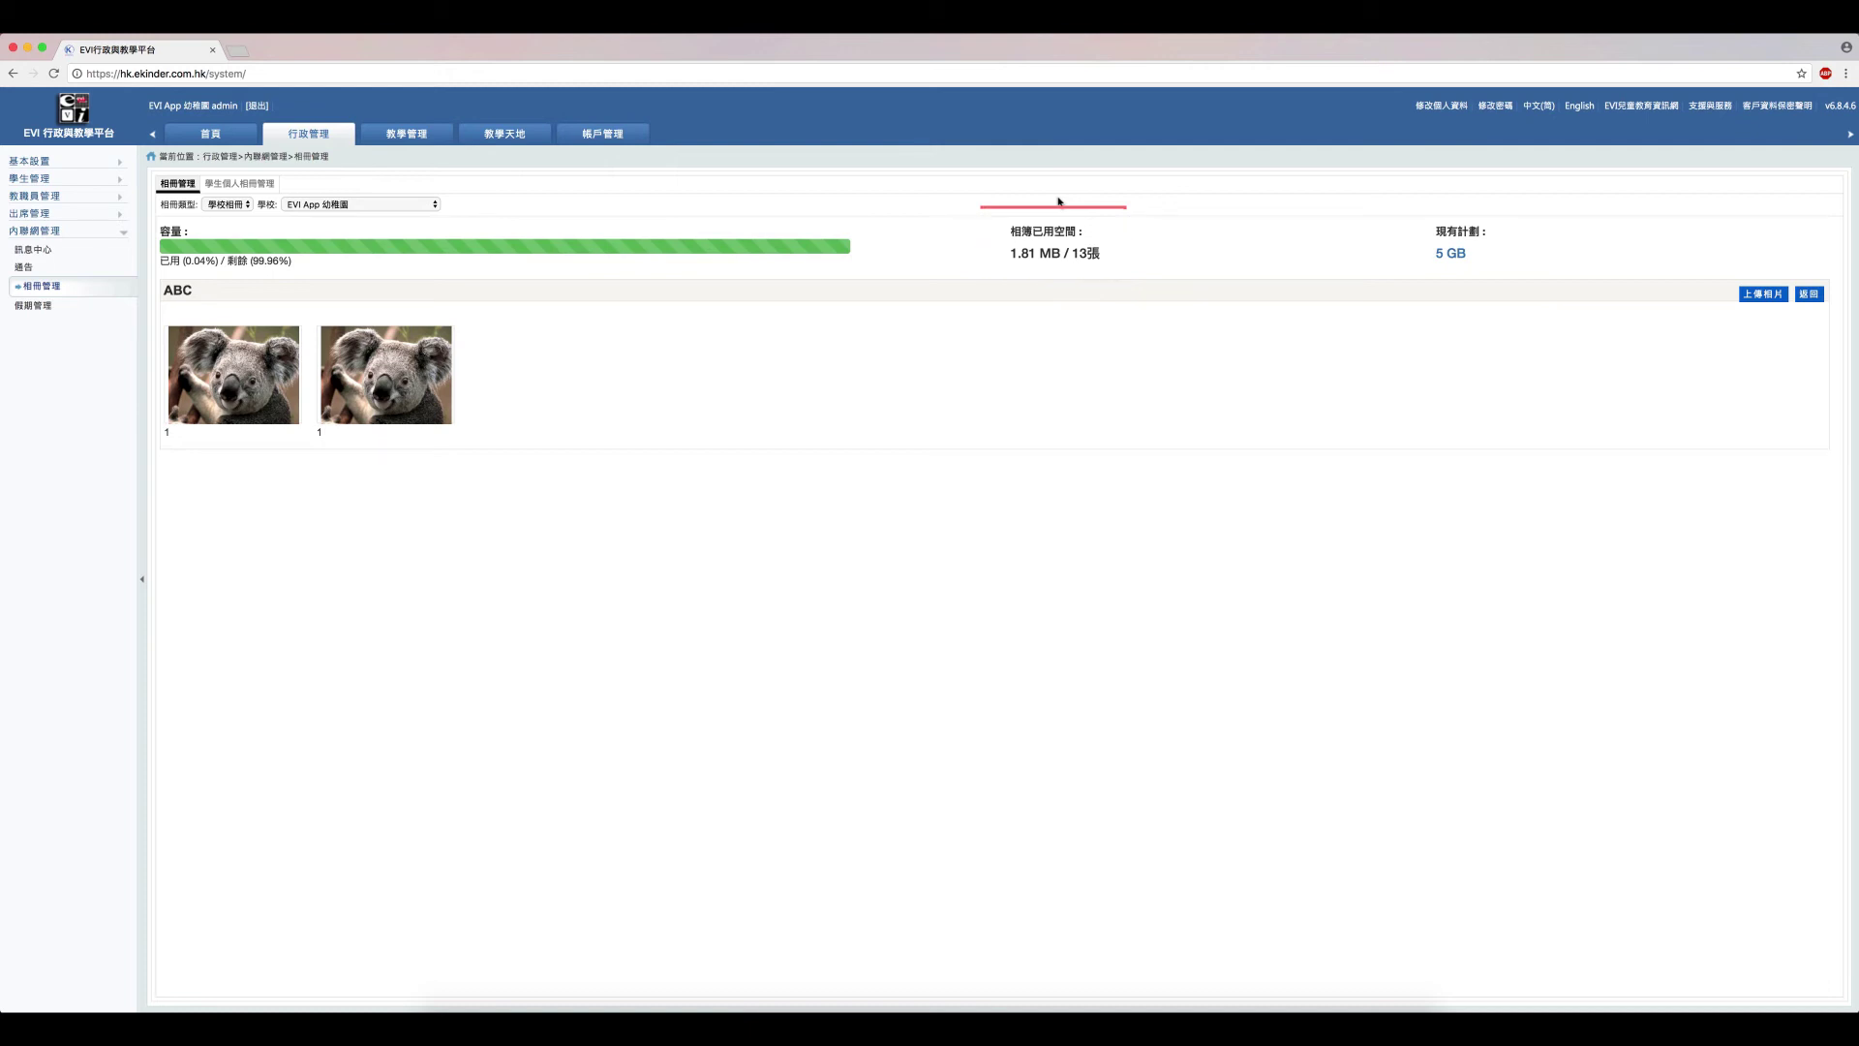
# - Open holiday management (假期管理) and review the holiday category name and icon settings, including the blank row for a new category
pyautogui.click(49, 306)
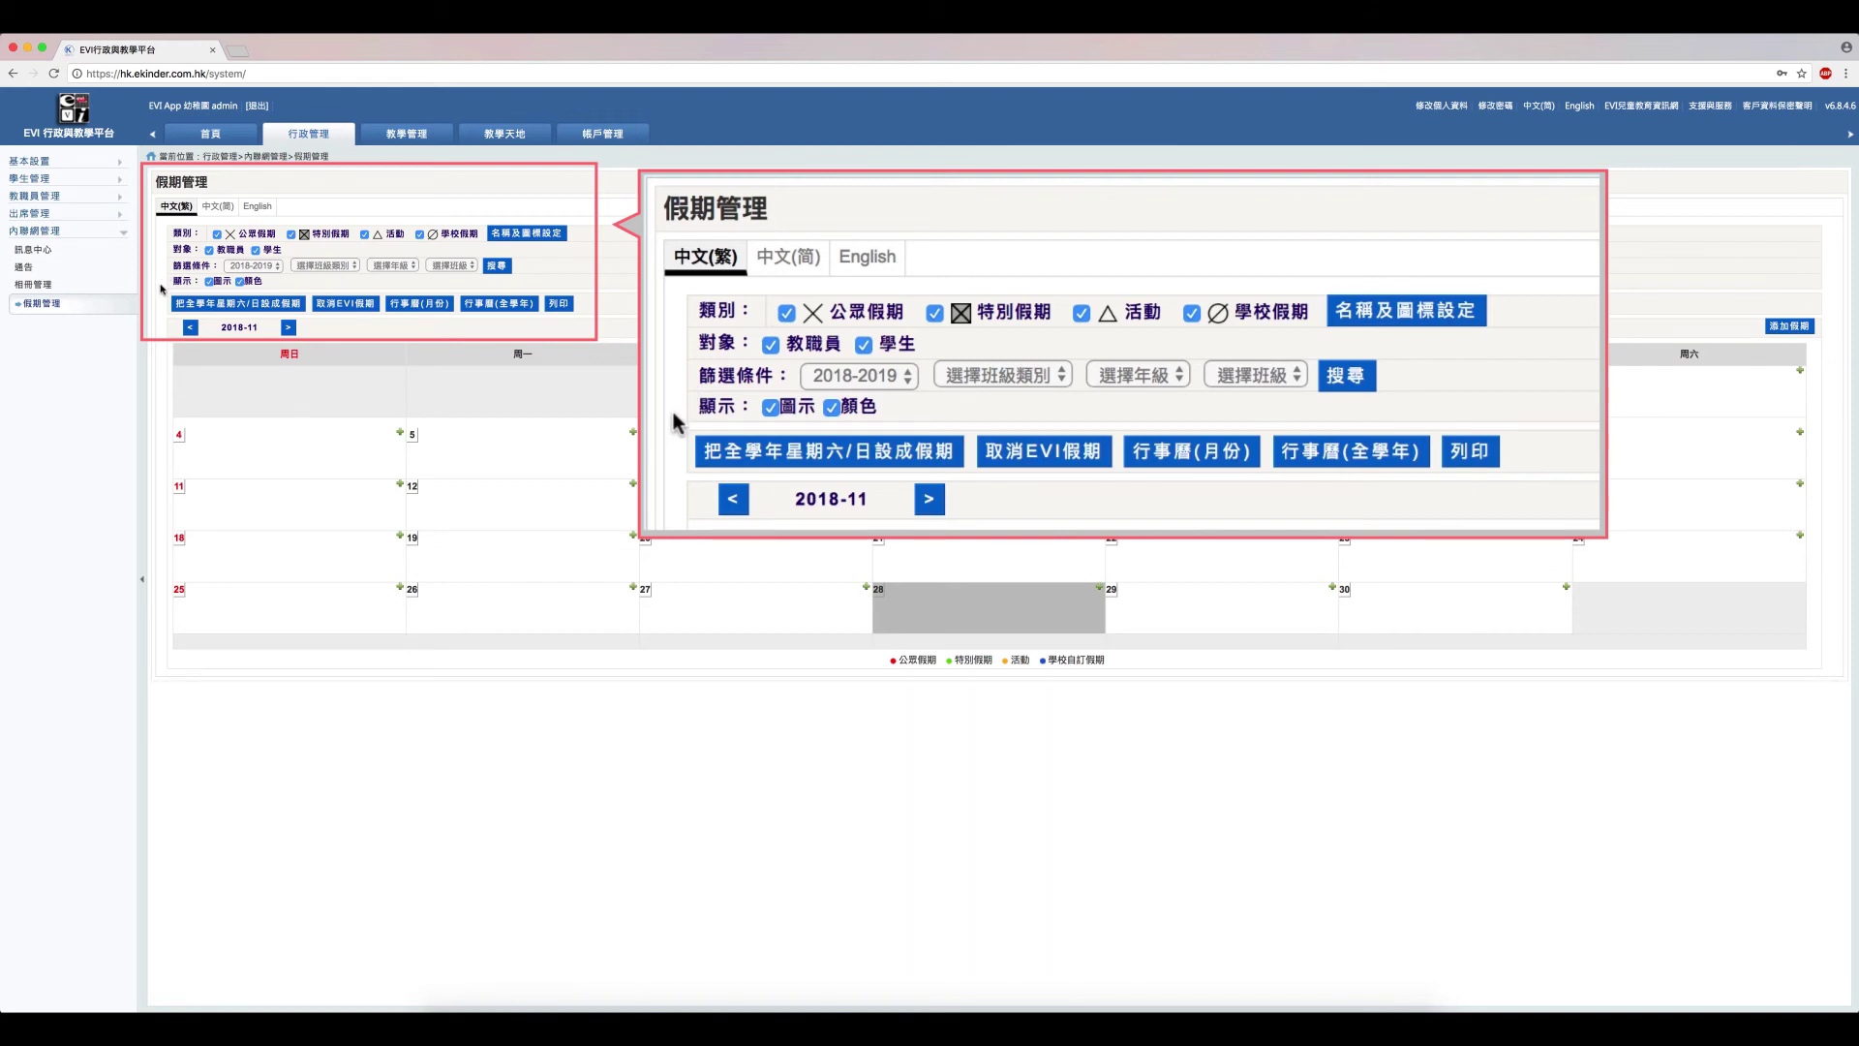
pyautogui.click(552, 245)
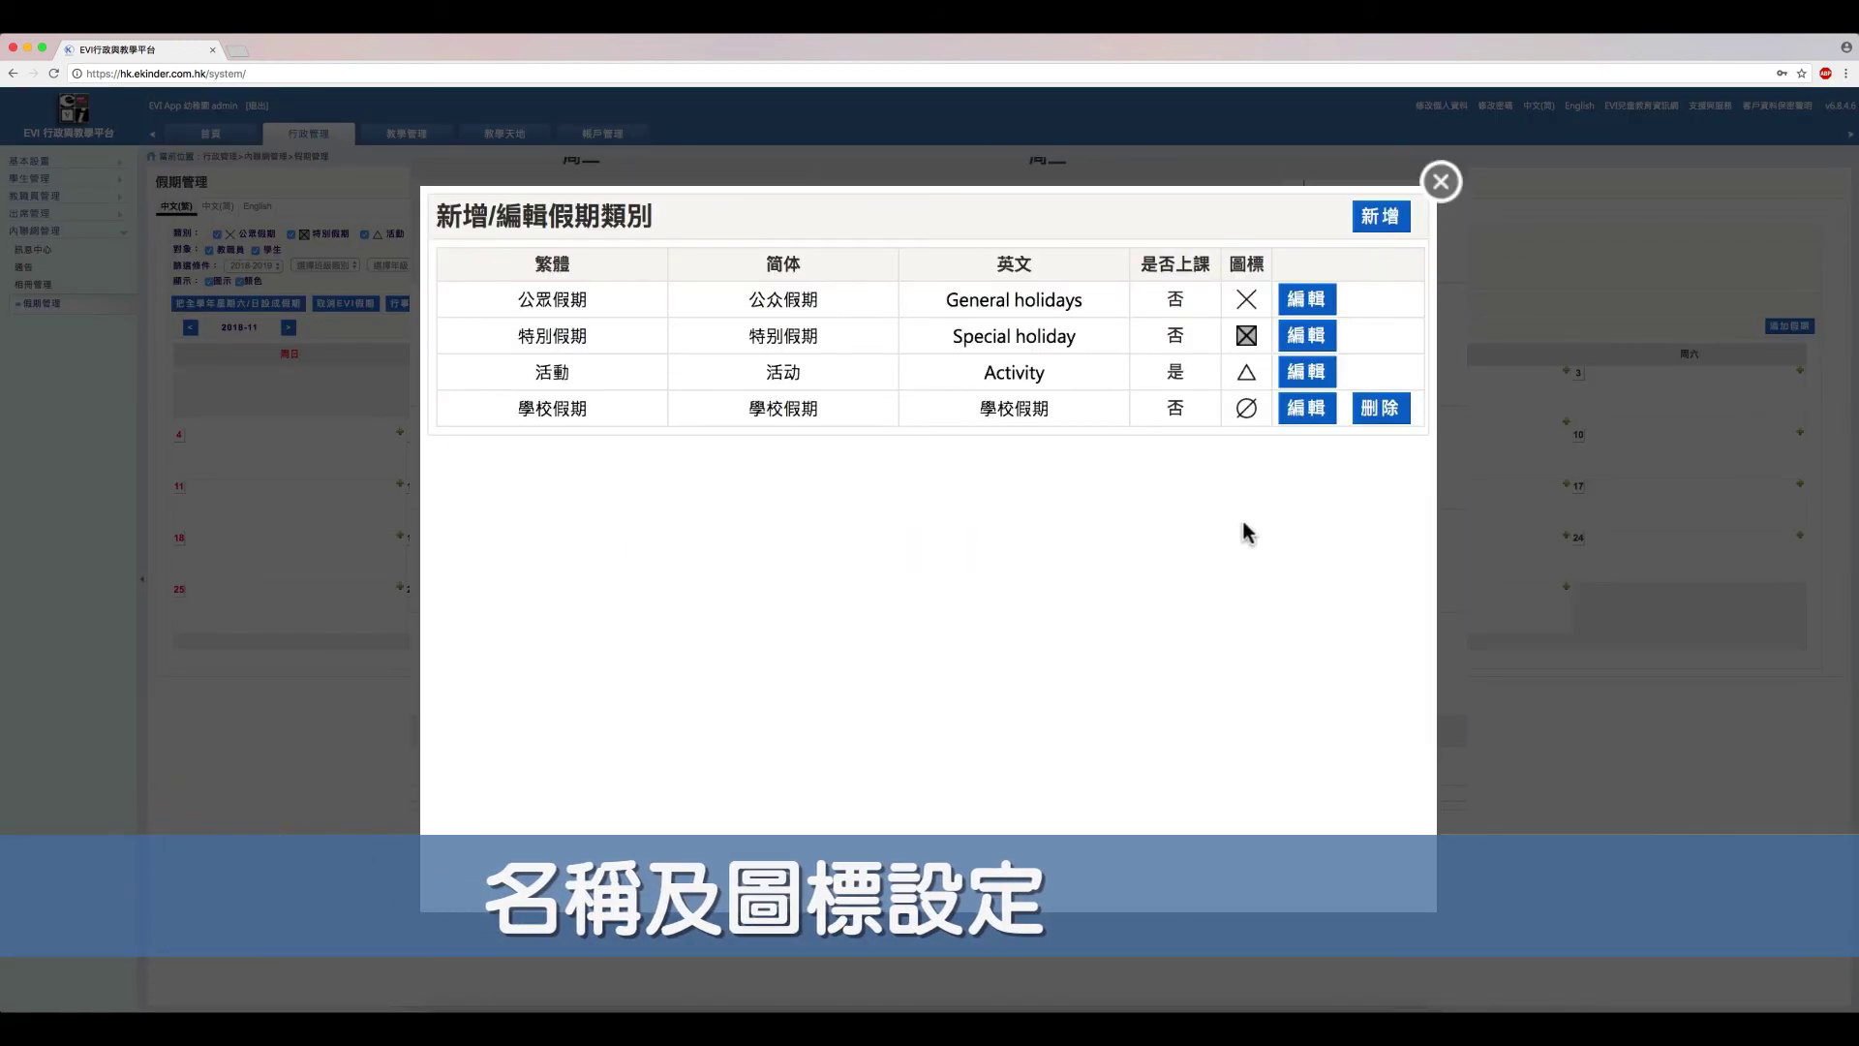
pyautogui.click(1369, 218)
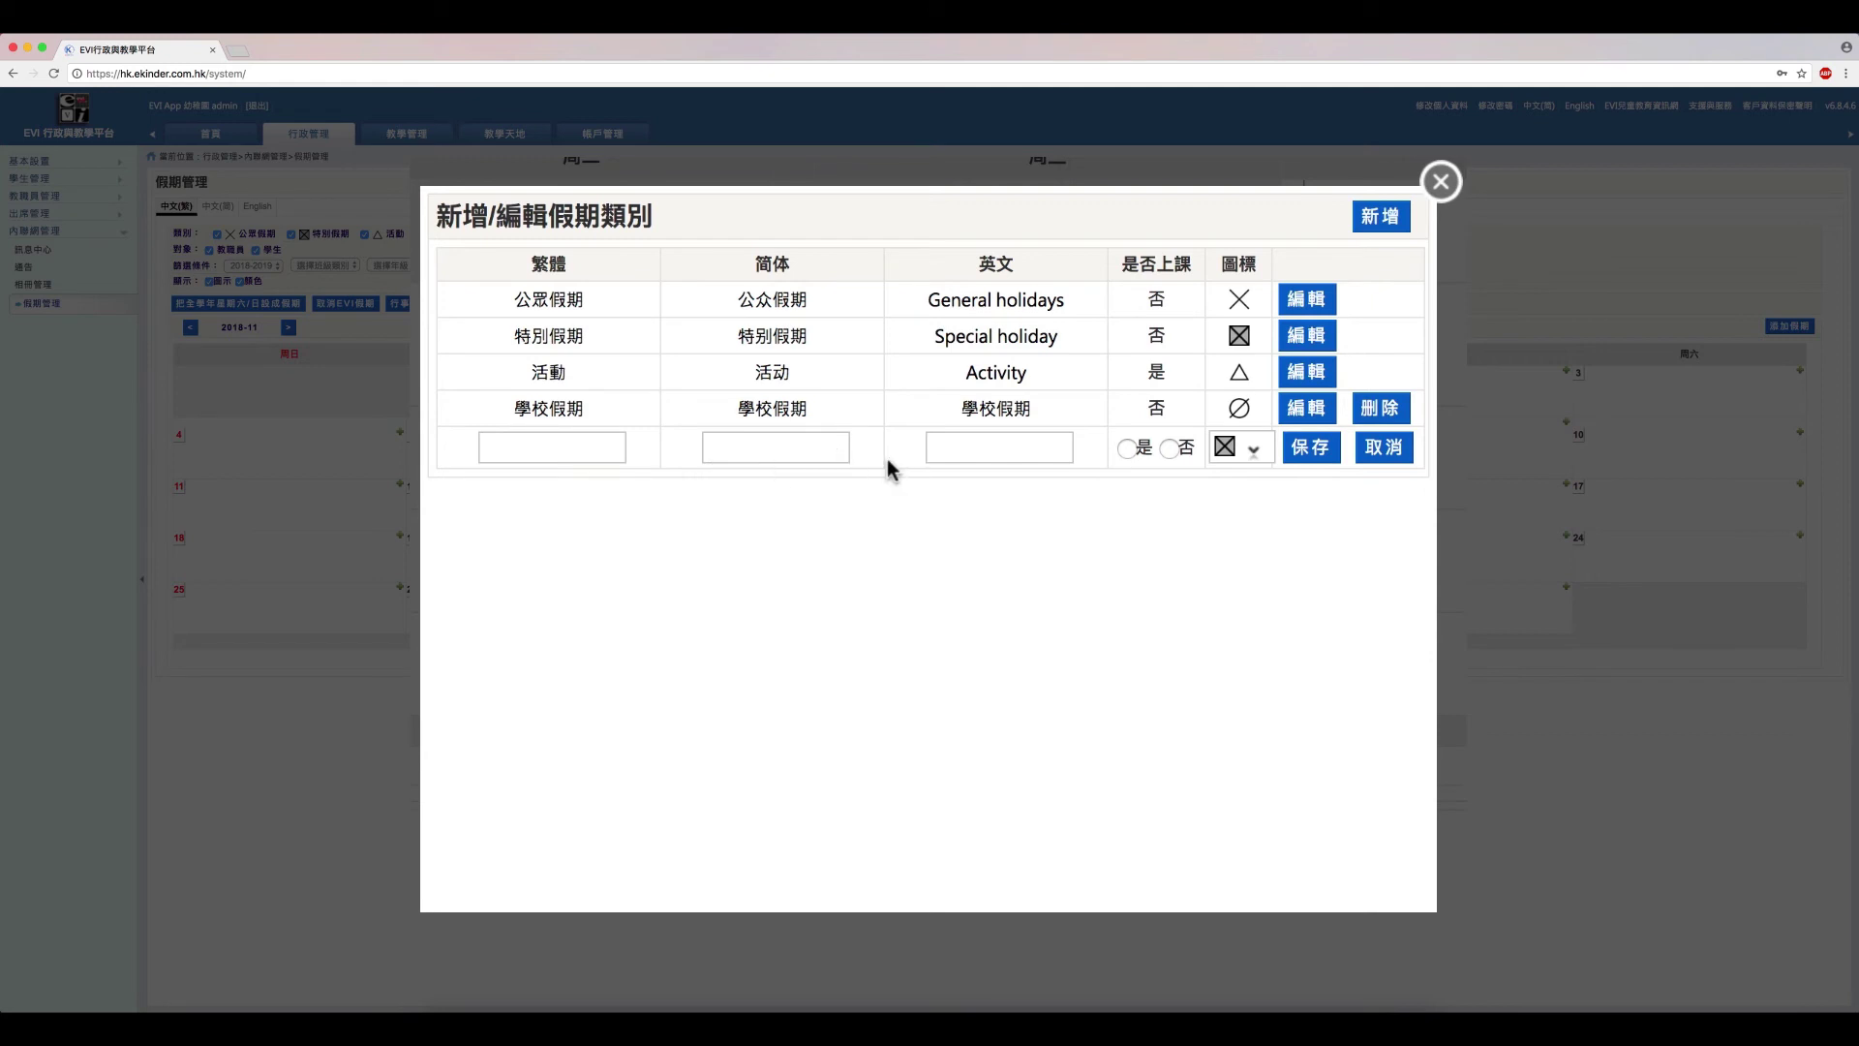
pyautogui.click(1310, 448)
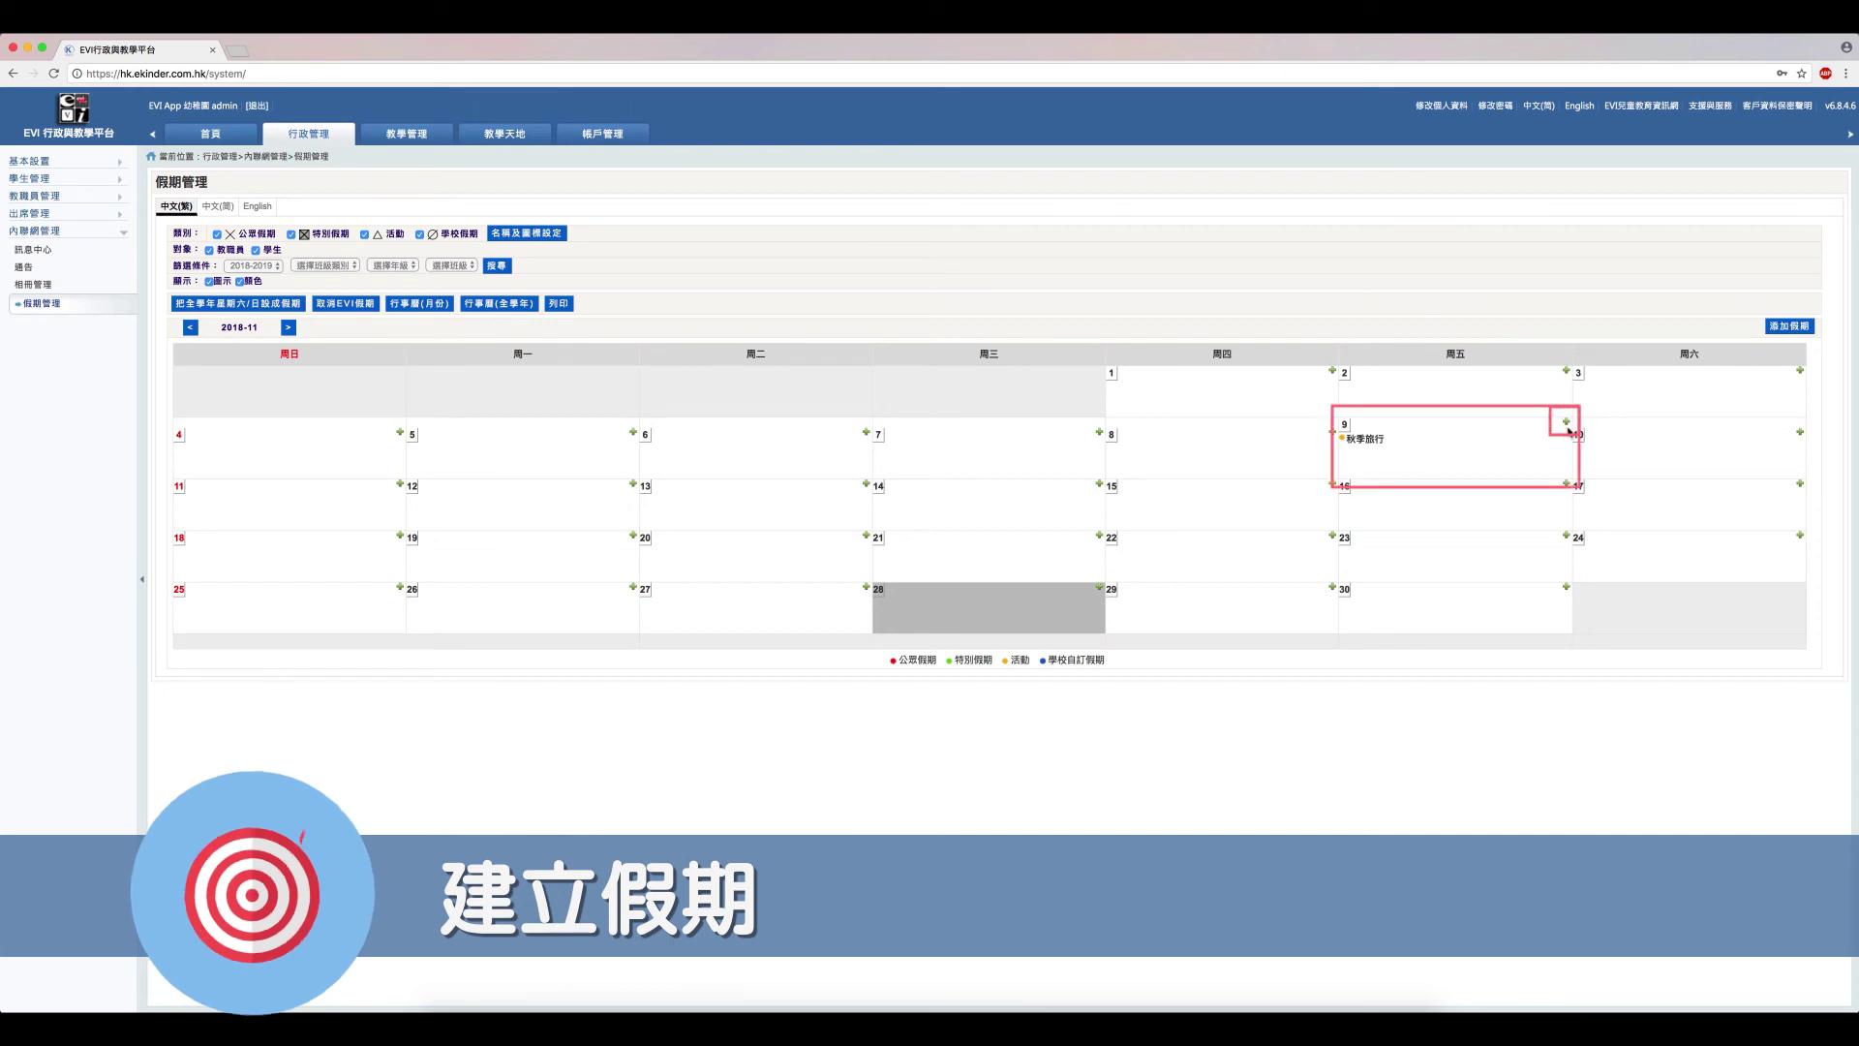
# - Save a 活動 entry named 秋季旅行 on 2018-11-09 for 全體 with the remark 地點: 彭福郊野公園 日期: 7-9-2018 (五) 時間: 8:30am 對象: 全體學生 集合地點: 本校禮堂
pyautogui.click(1567, 423)
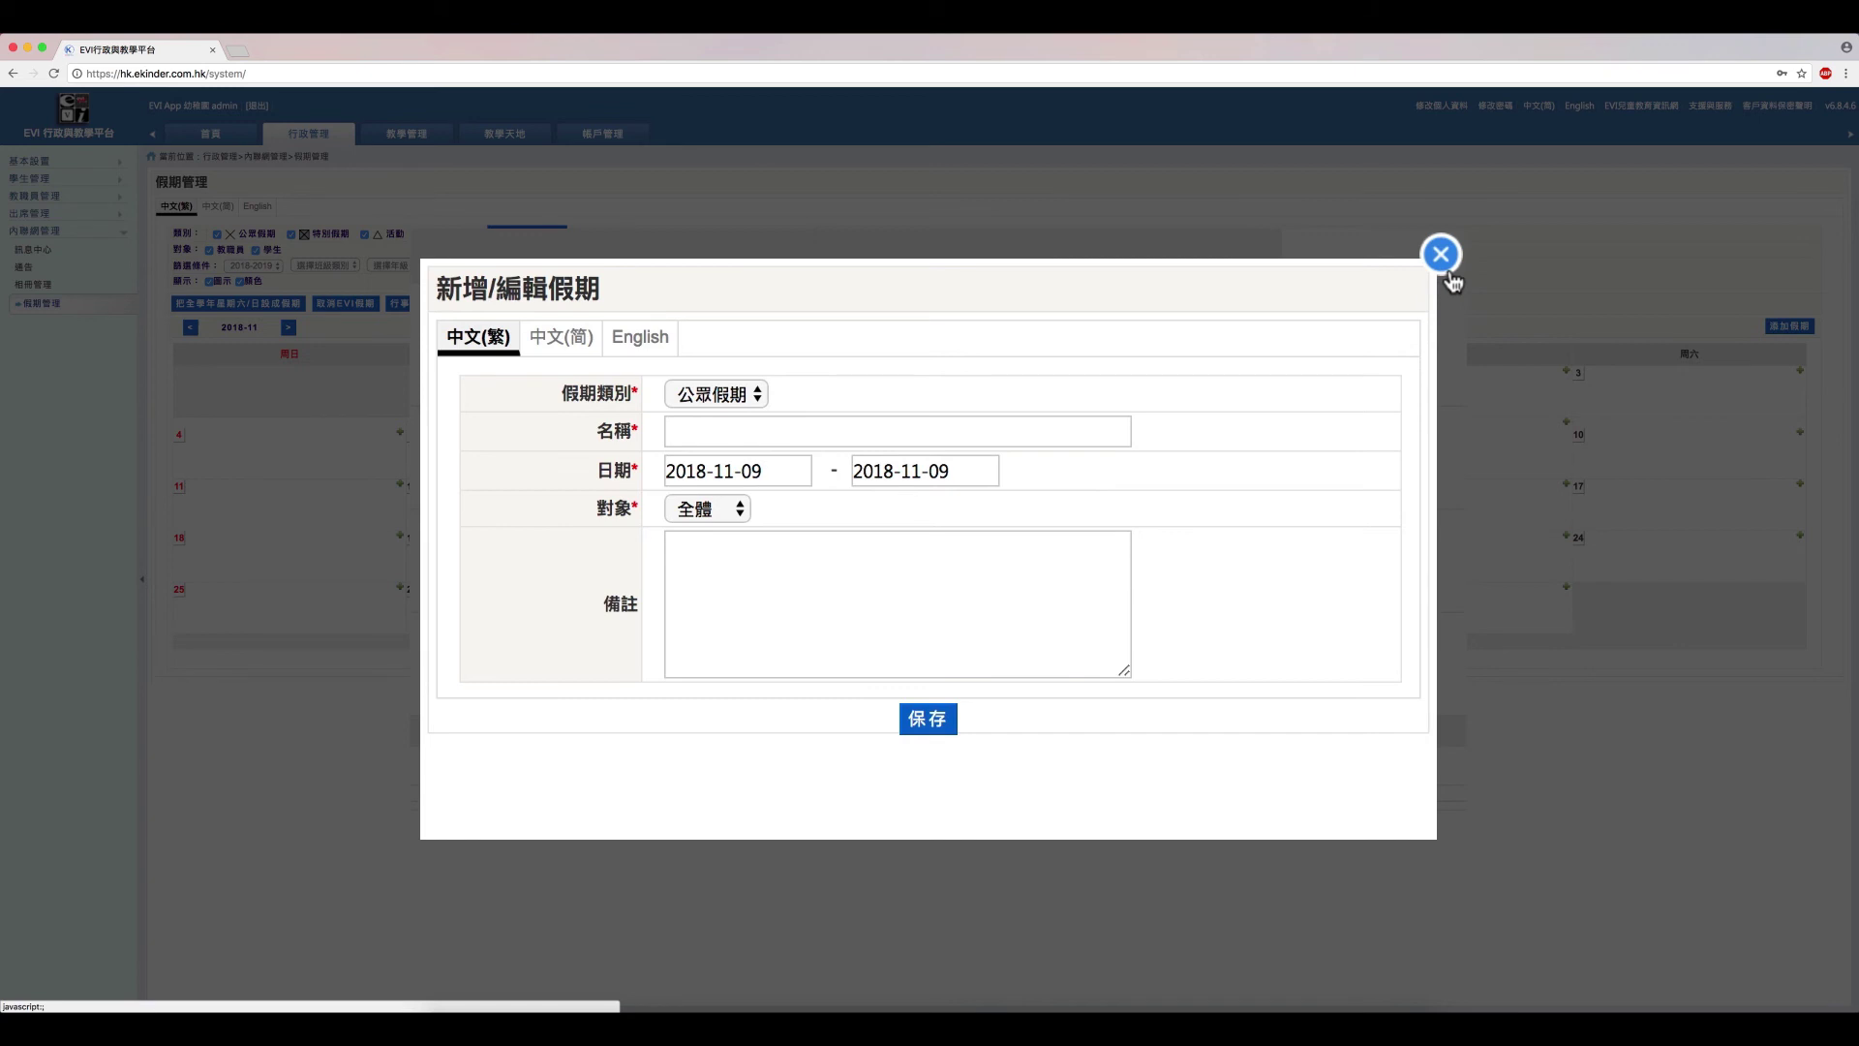
pyautogui.click(758, 397)
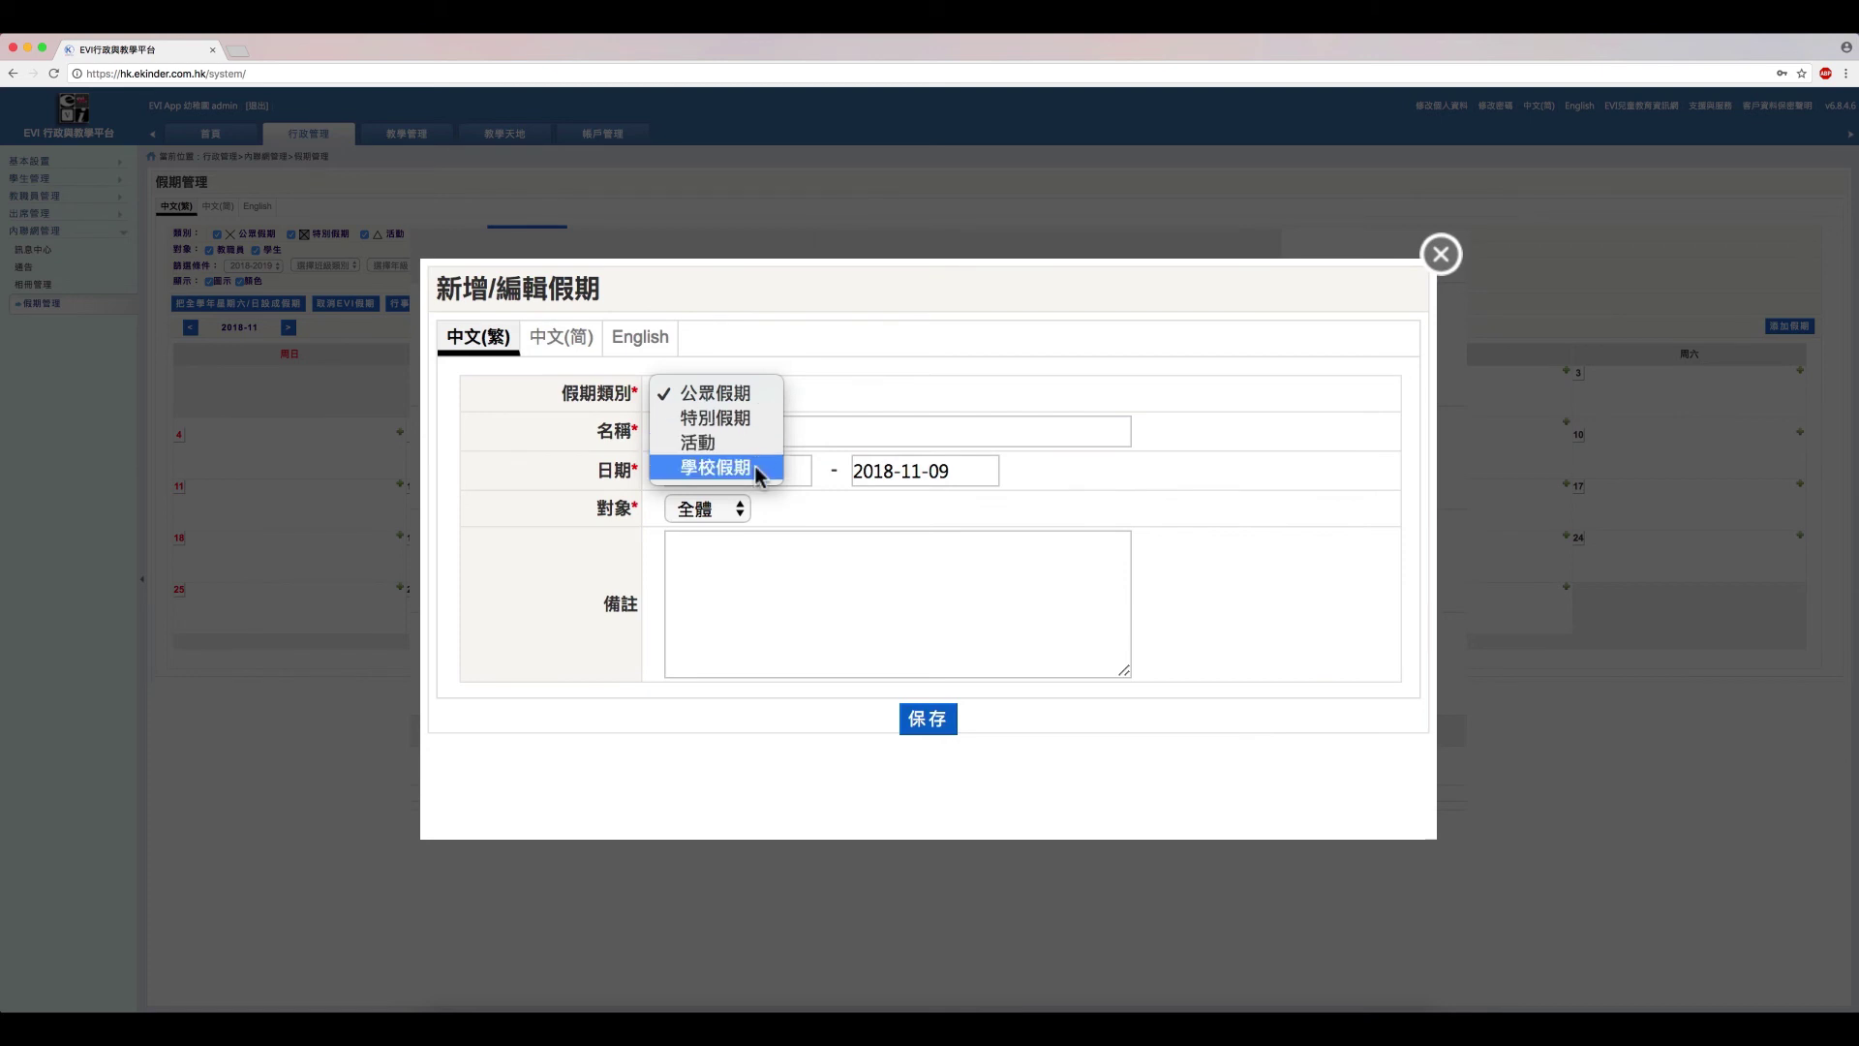
pyautogui.click(873, 437)
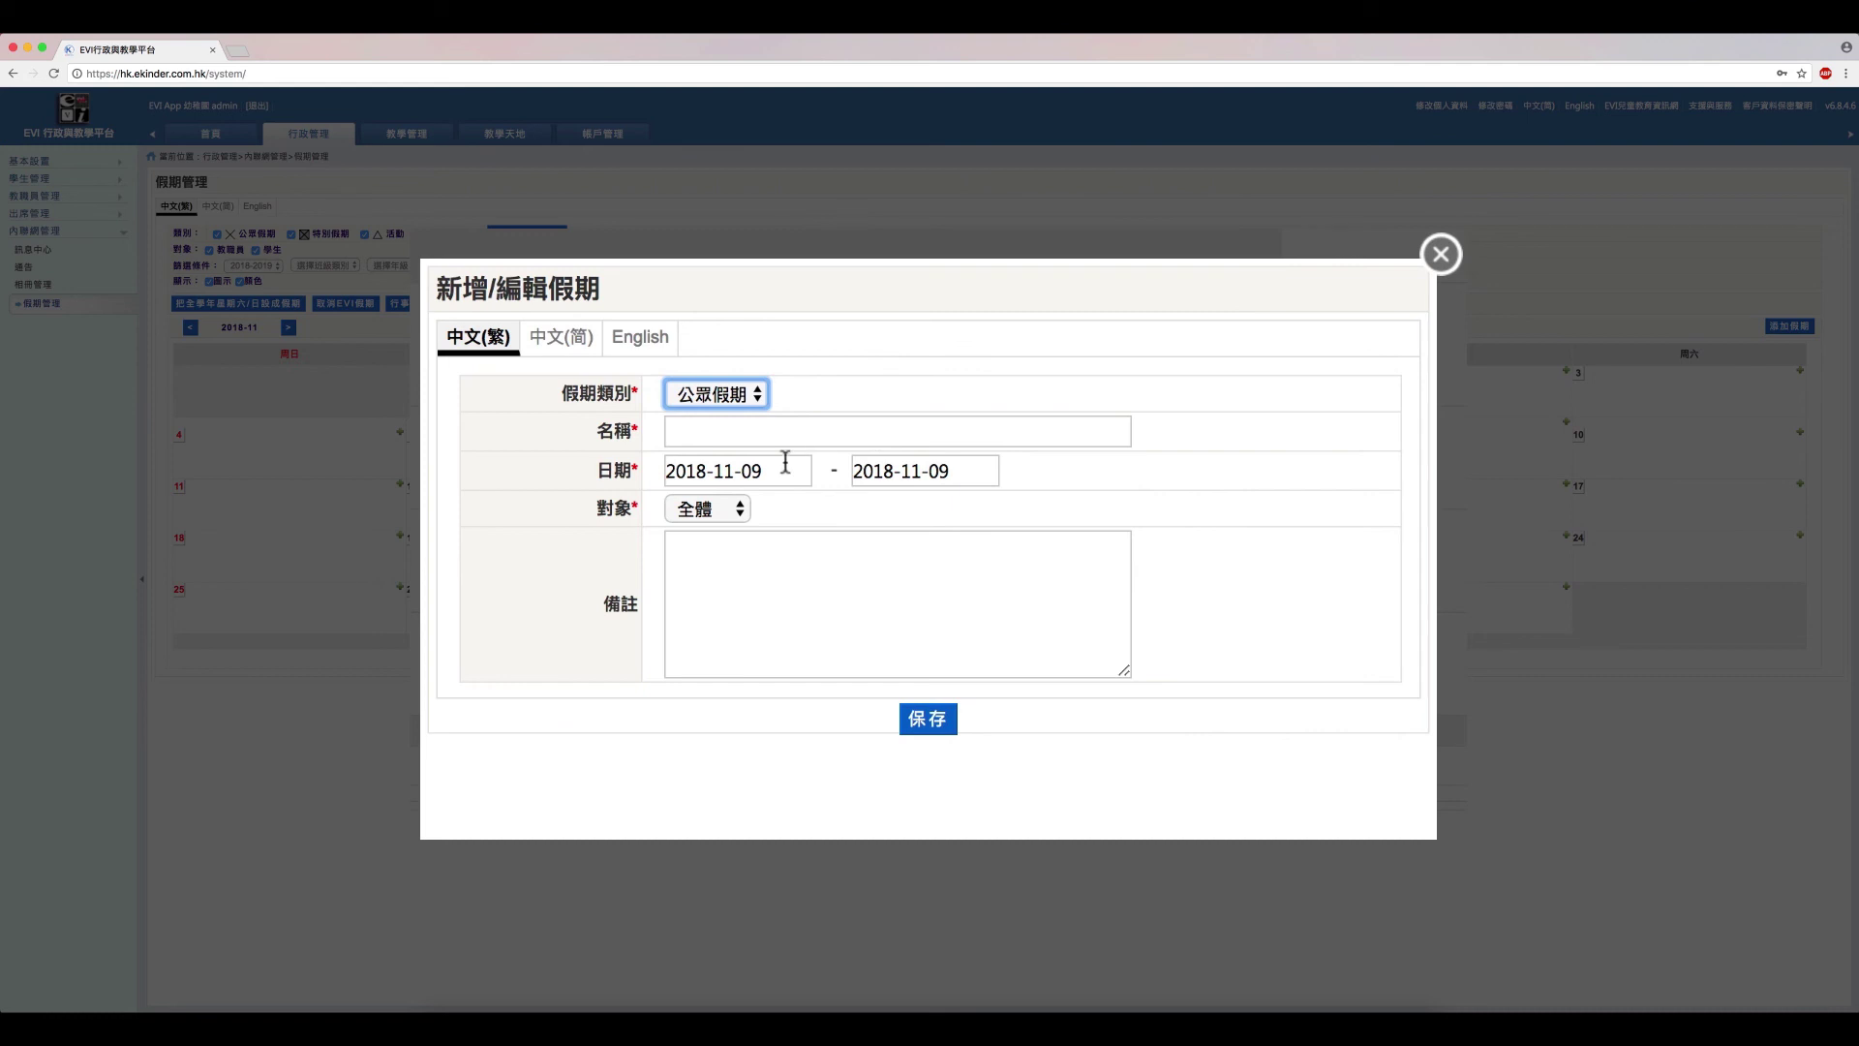
pyautogui.click(747, 510)
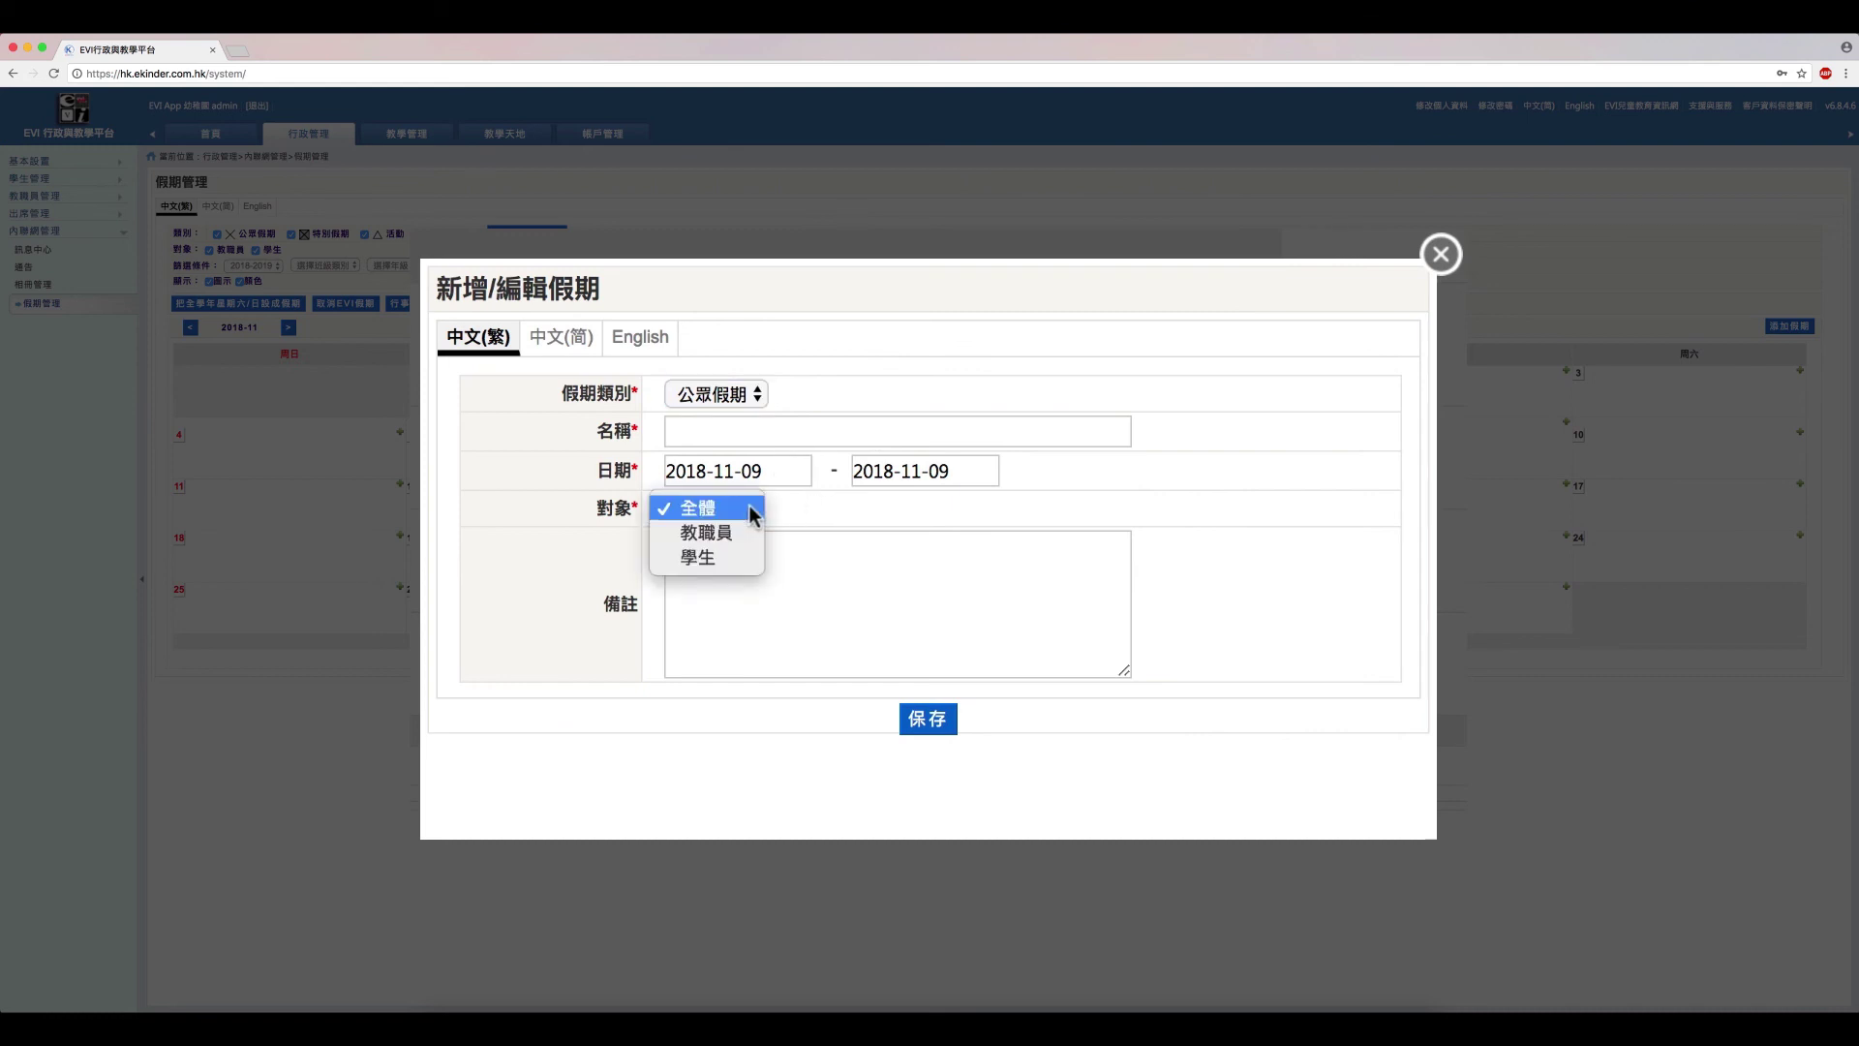
pyautogui.click(1094, 528)
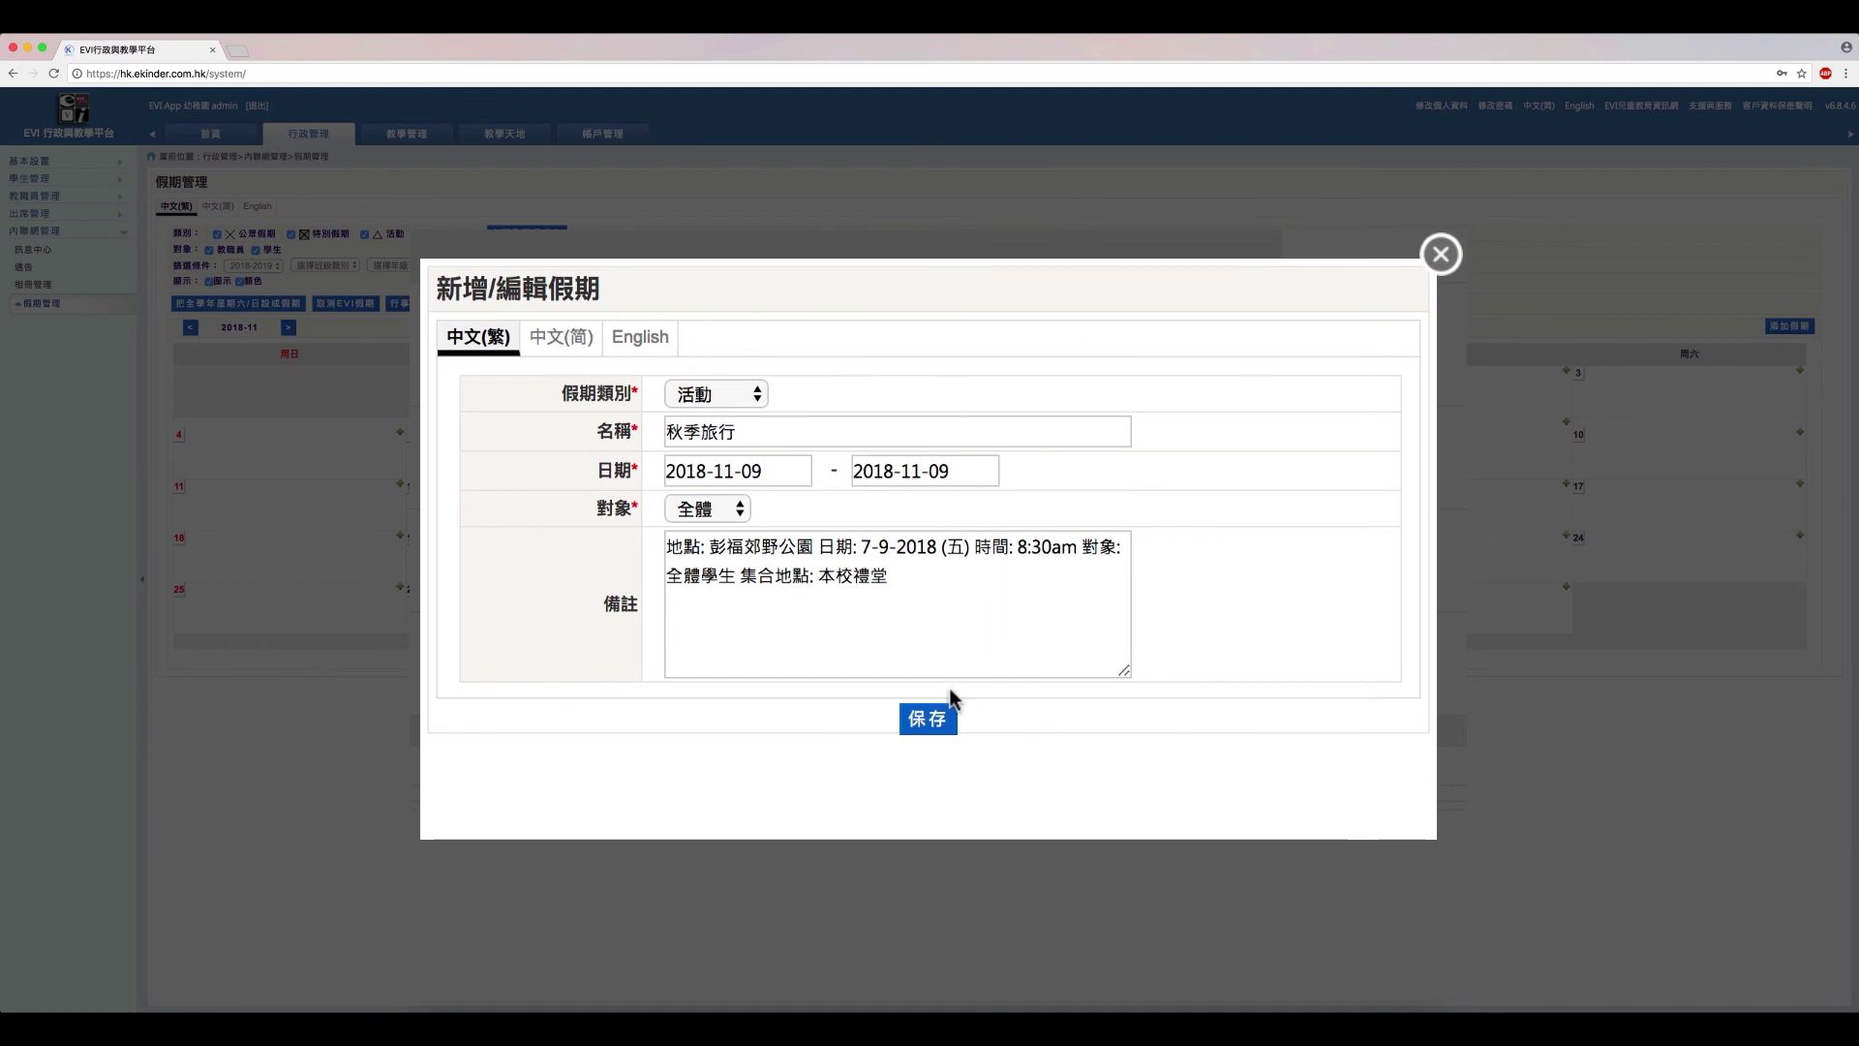
pyautogui.click(931, 721)
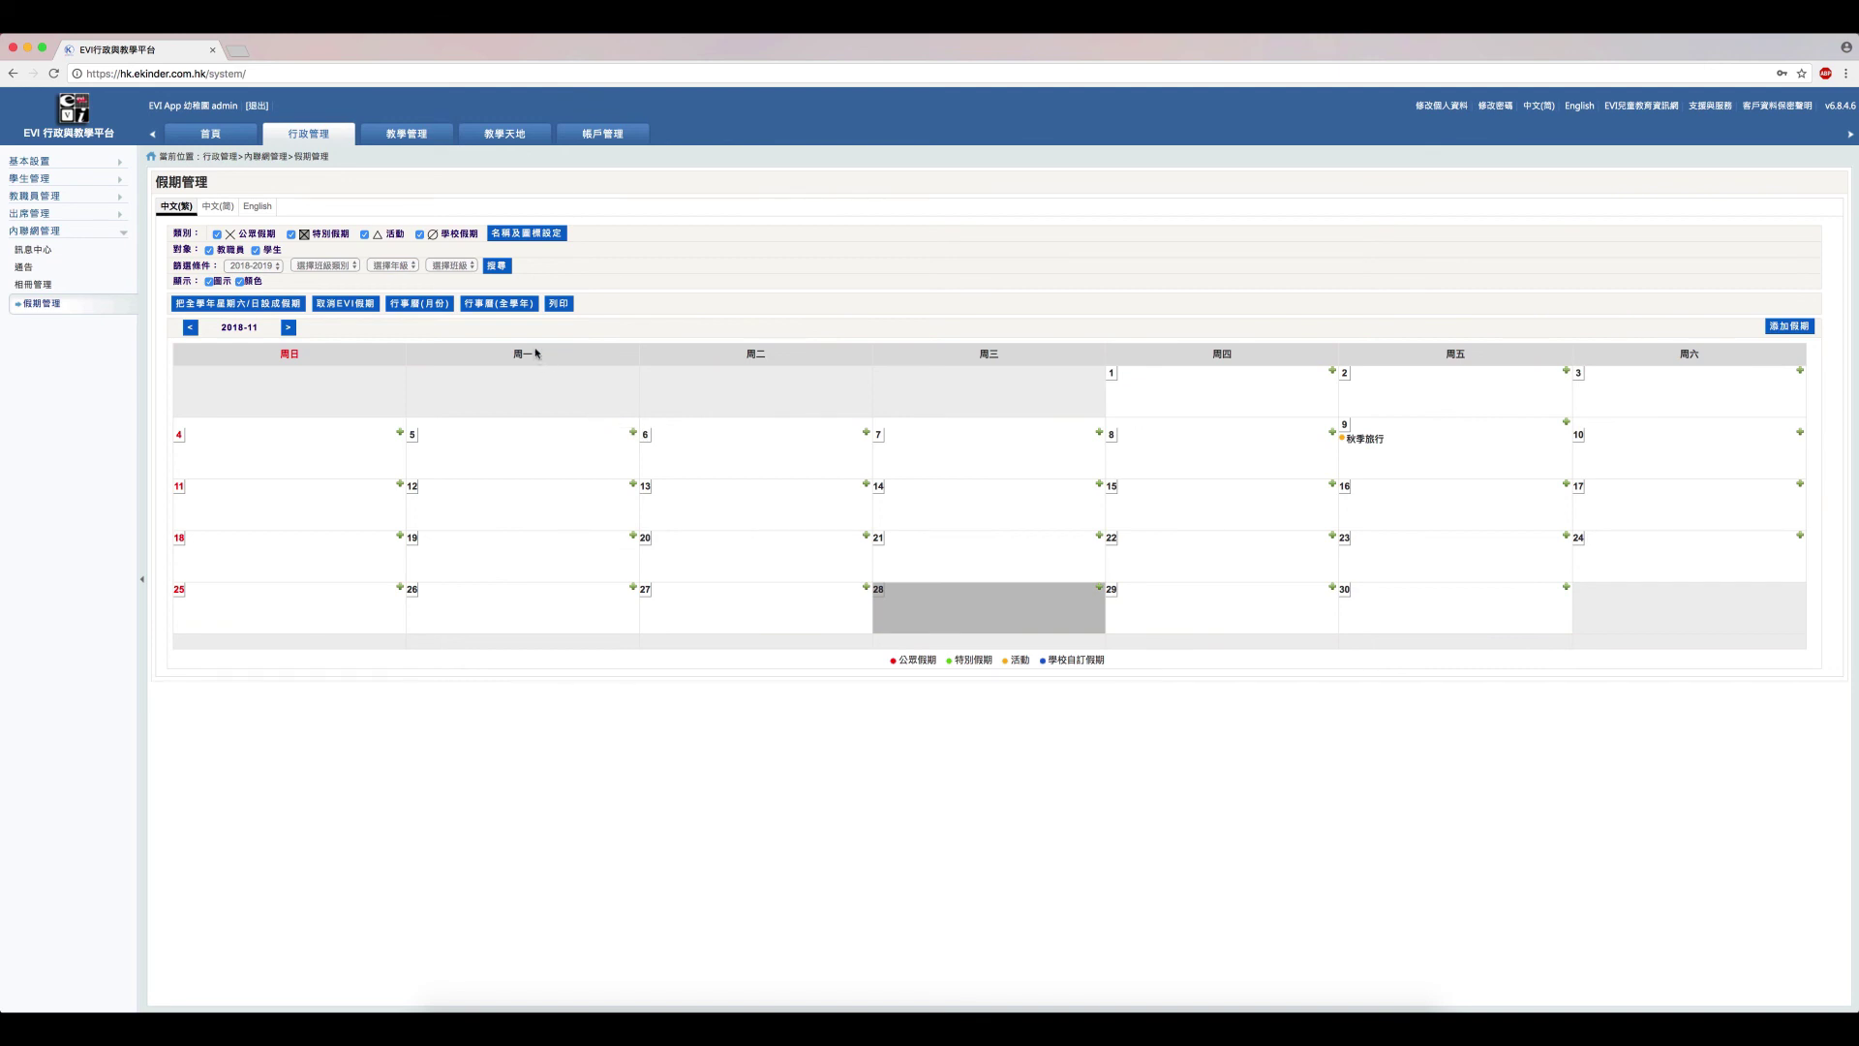
# - Show the calendar for the full school year (行事曆(全學年)) and open its printable version
pyautogui.click(501, 308)
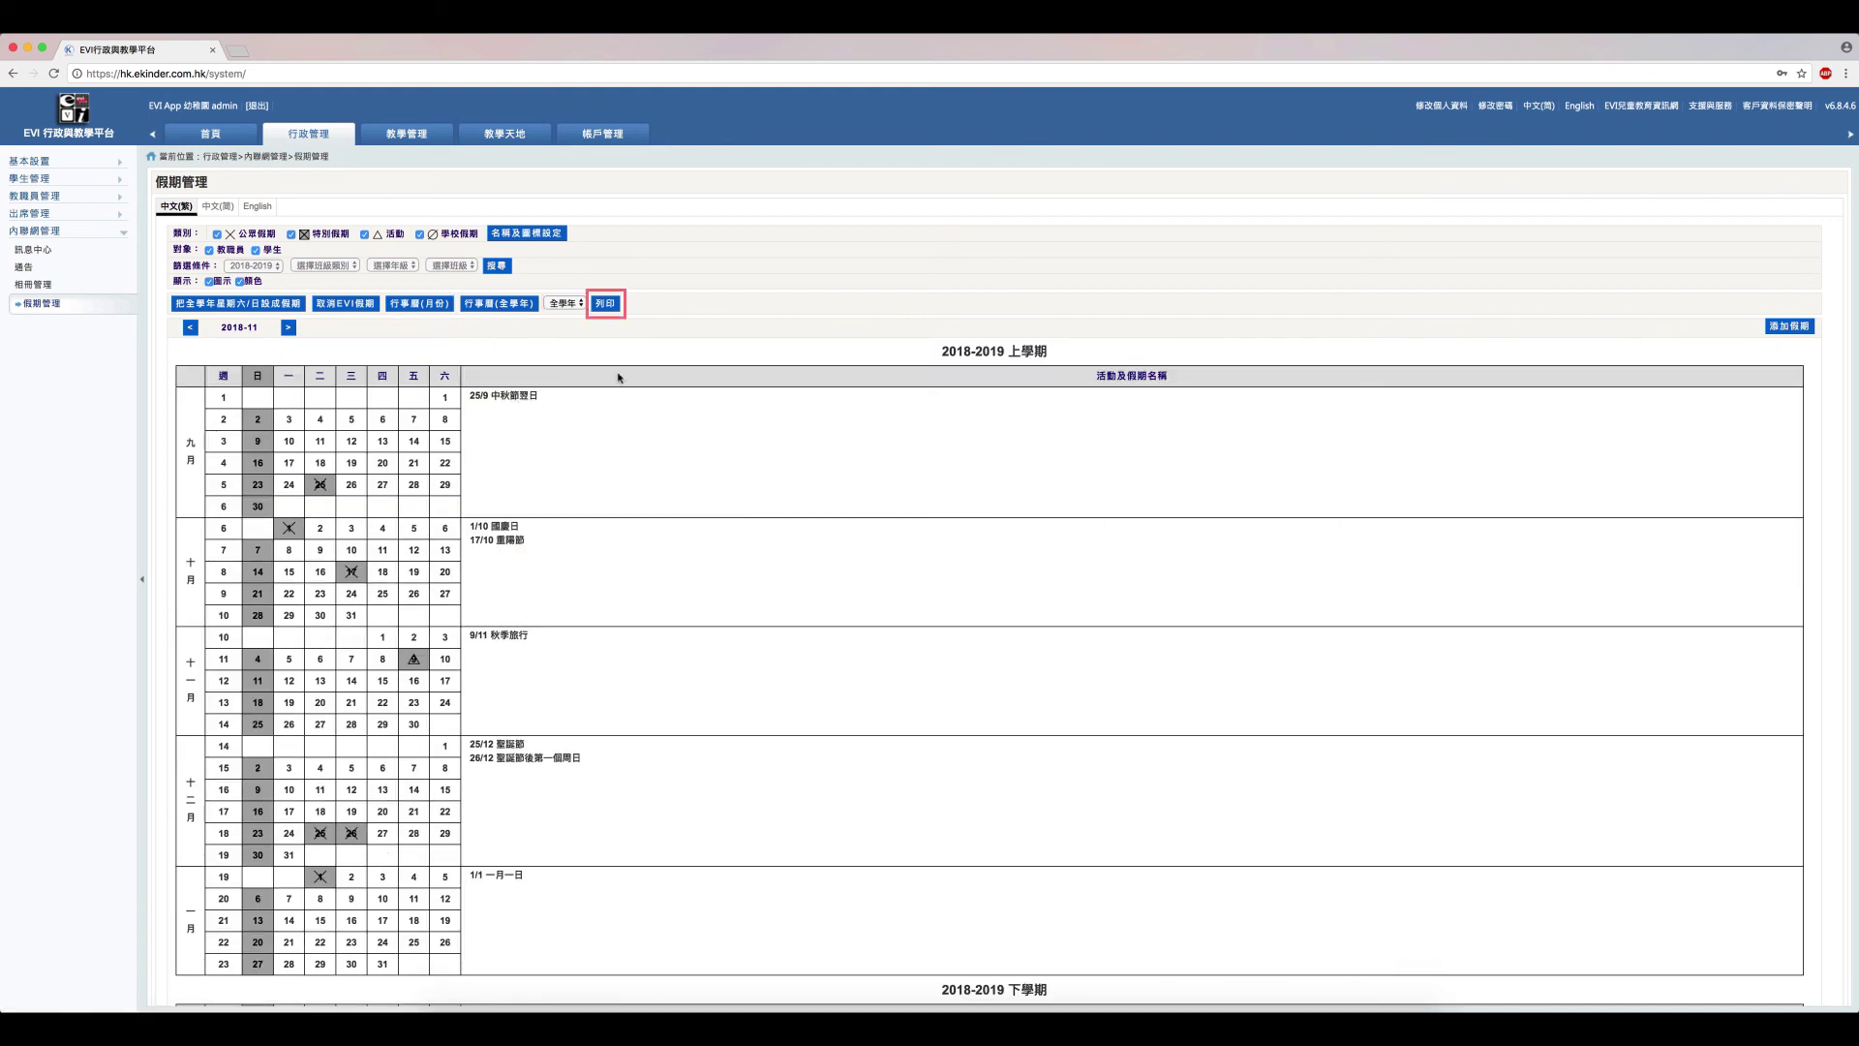
pyautogui.click(604, 303)
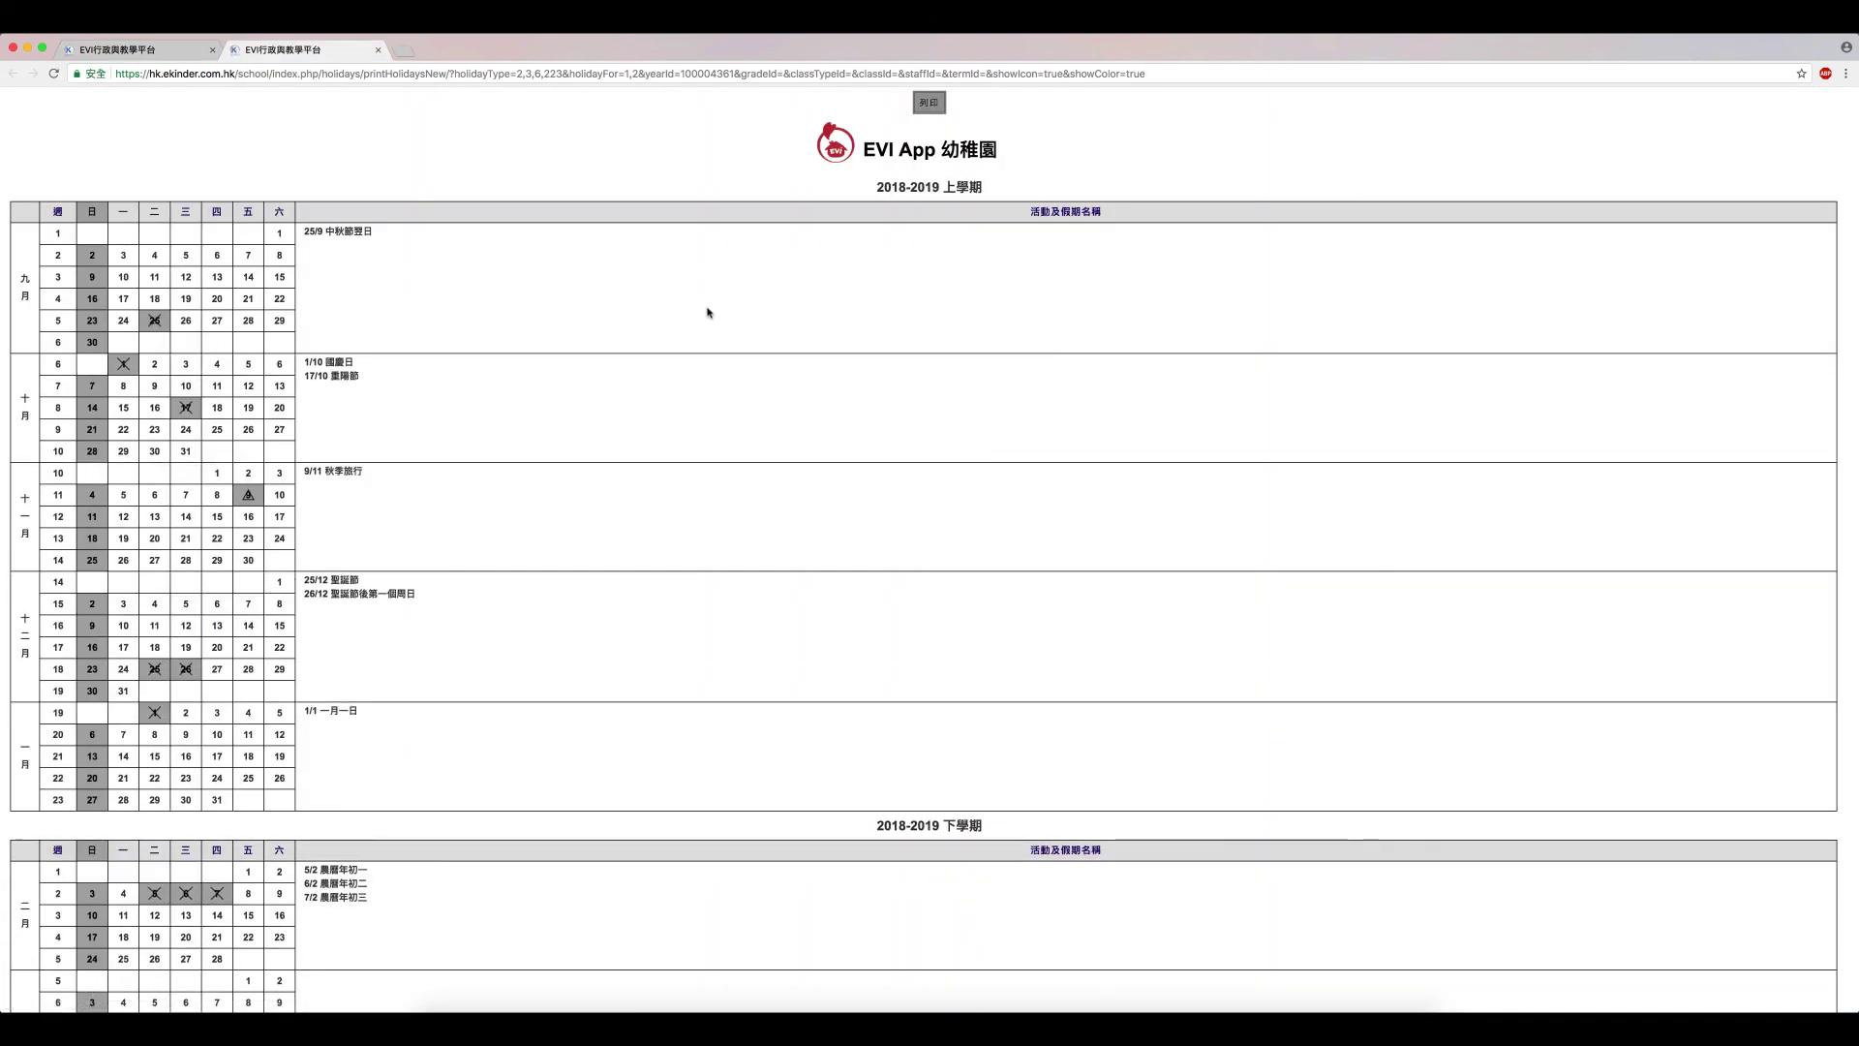